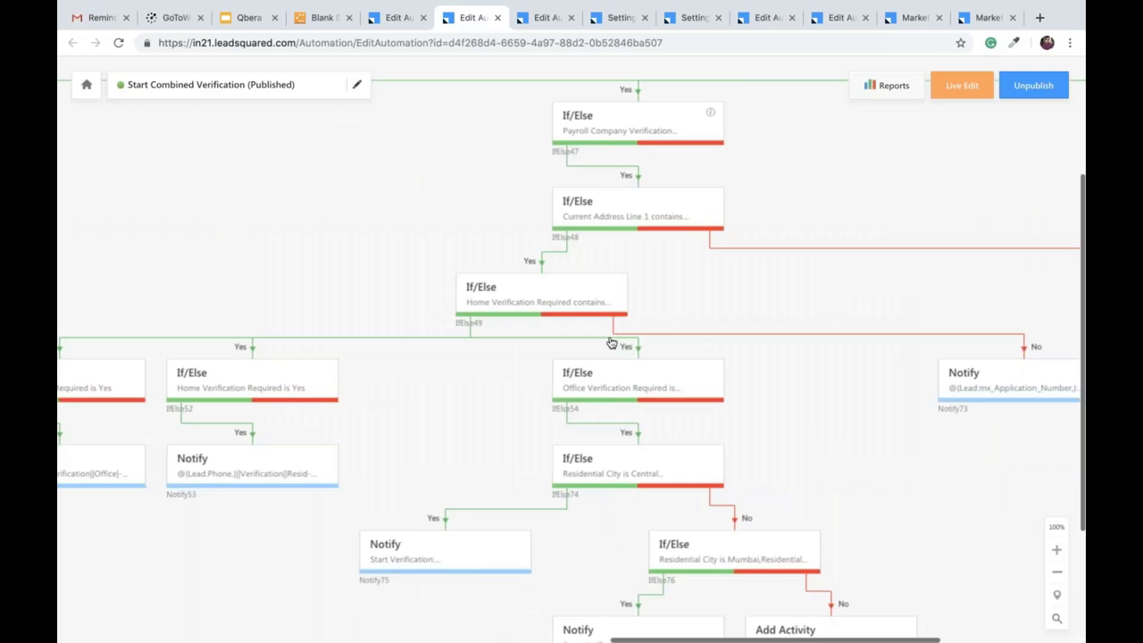
# Examine the Start Combined Verification automation, from its New Activity on Lead trigger through the payroll, address, home and office verification branches.
pyautogui.hscroll(5, 610, 343)
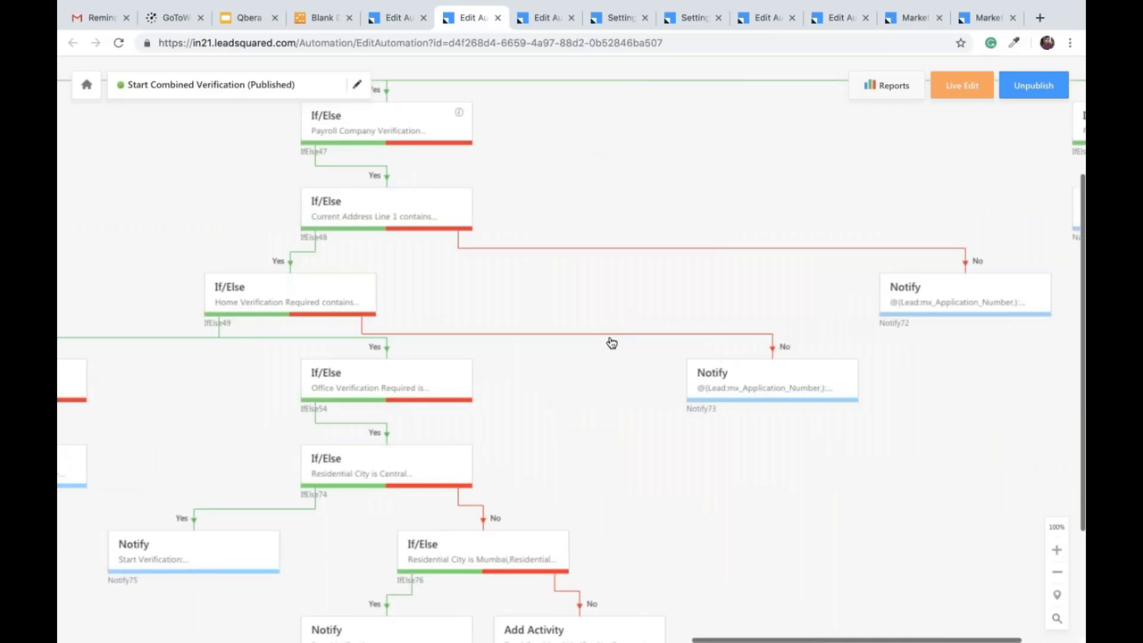
pyautogui.scroll(5, 611, 343)
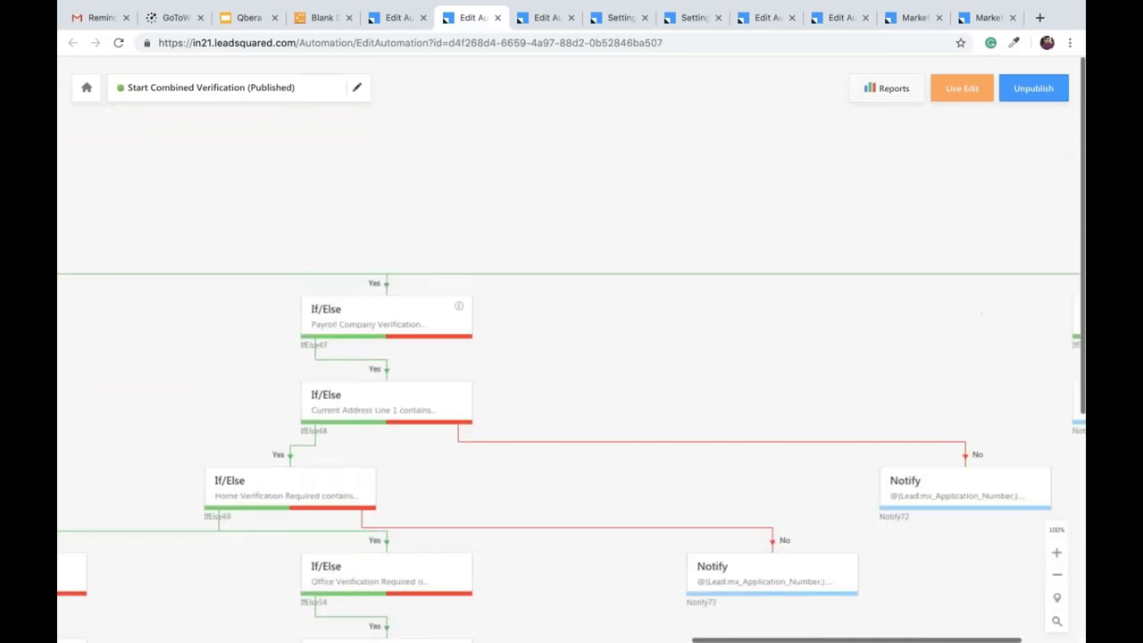
pyautogui.hscroll(-10, 610, 342)
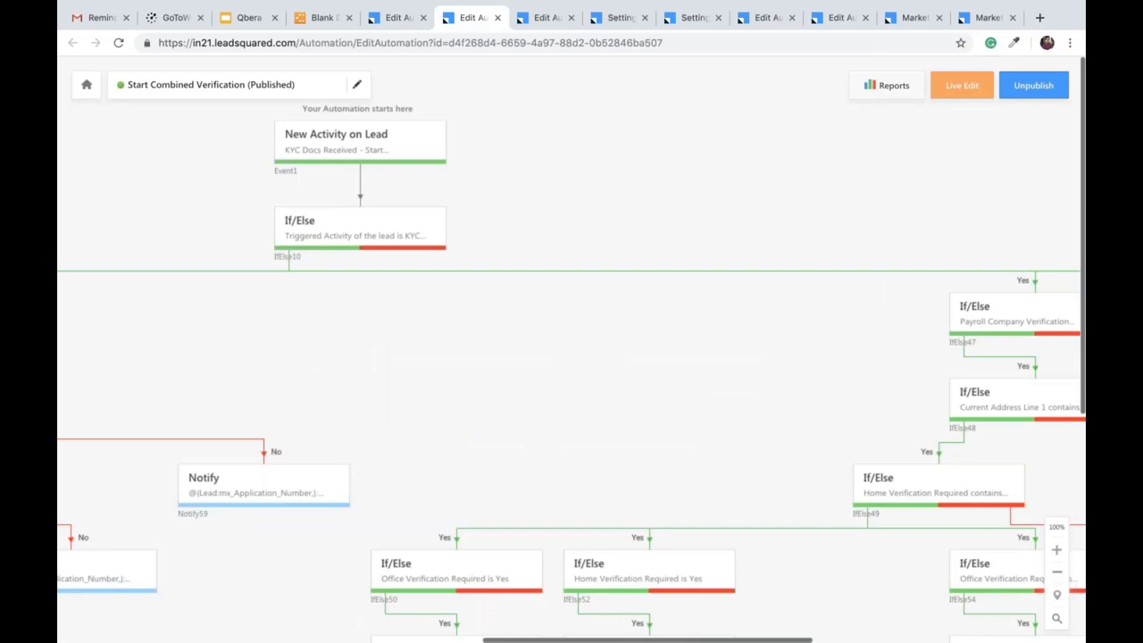
pyautogui.hscroll(5, 571, 358)
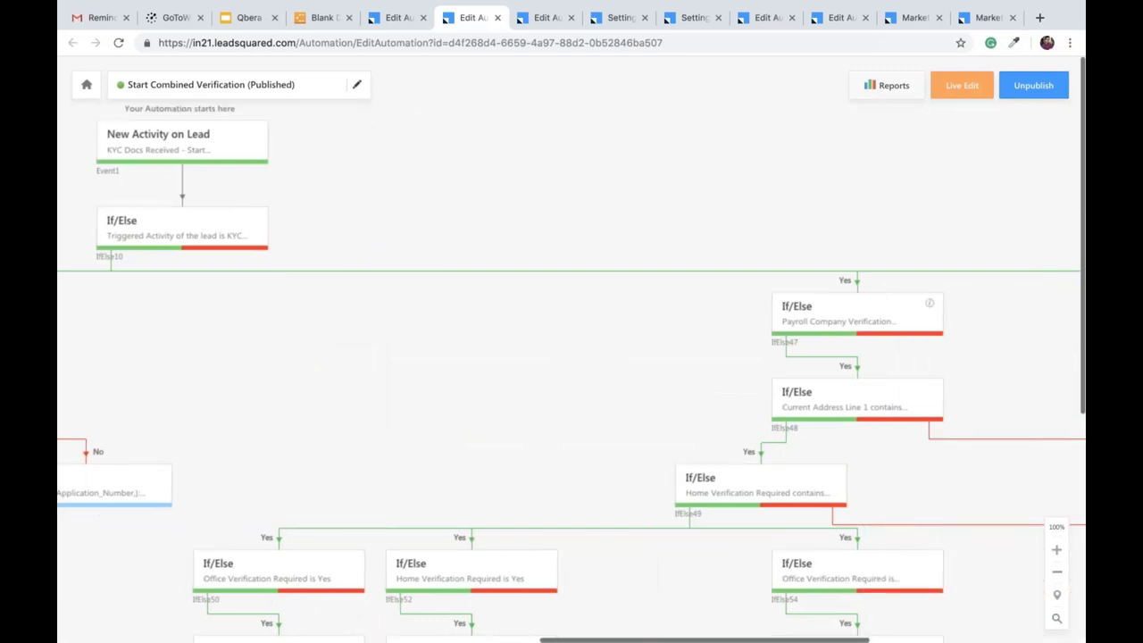
pyautogui.hscroll(1, 486, 332)
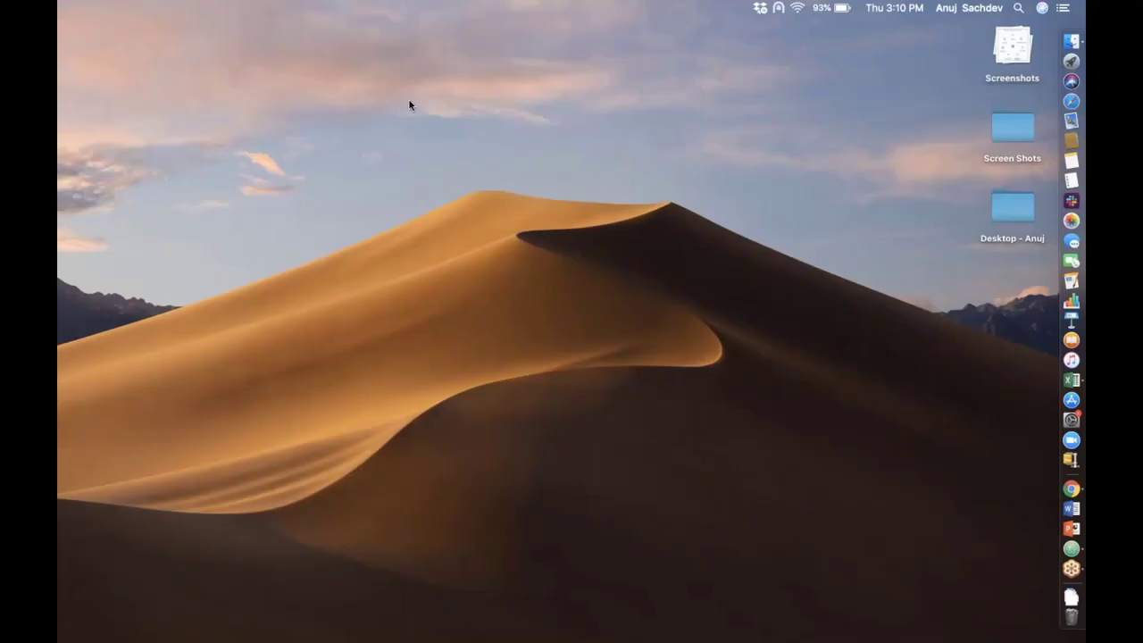
pyautogui.hotkey('ctrl', 'Right')
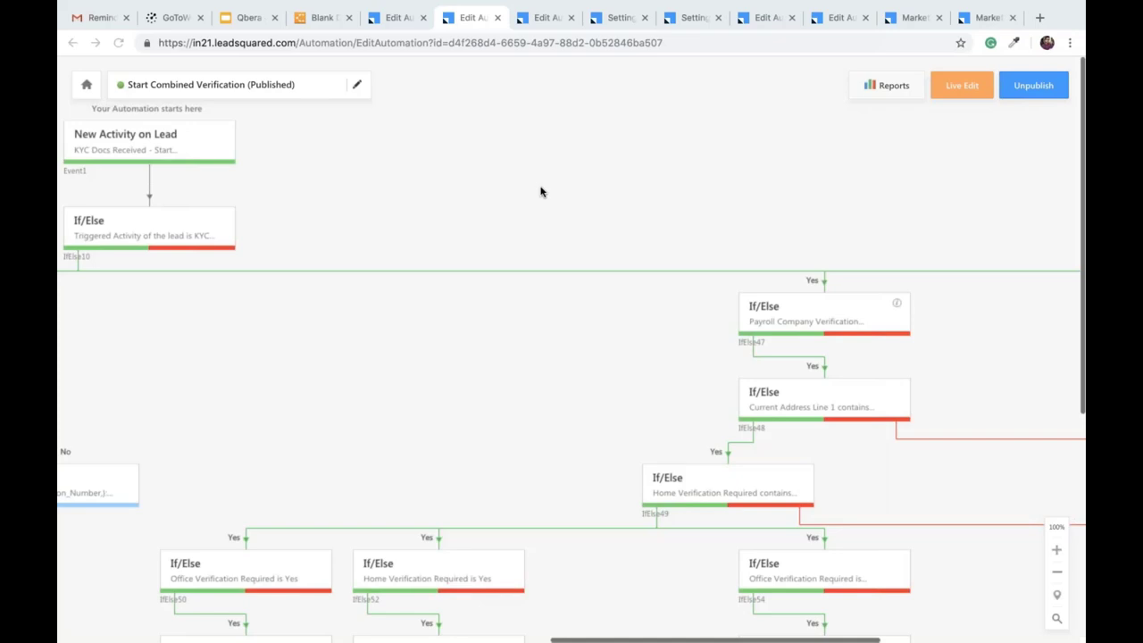
# Fill in a custom lead field with display name PAN Number, section Application Form and data input type Text.
pyautogui.click(683, 24)
pyautogui.click(623, 20)
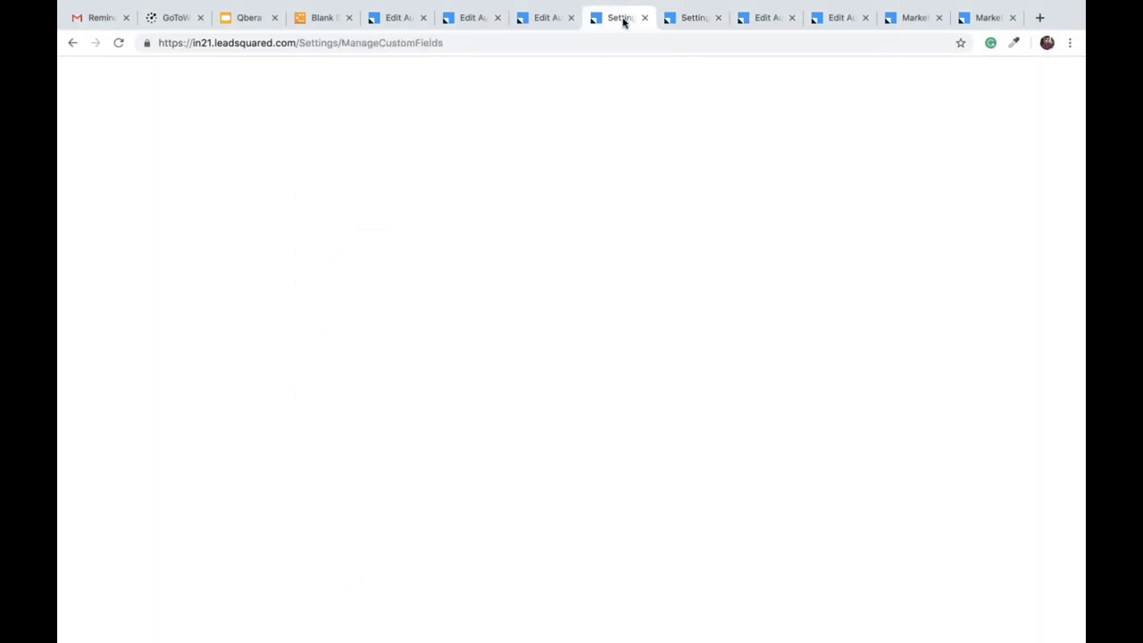
pyautogui.moveTo(671, 73)
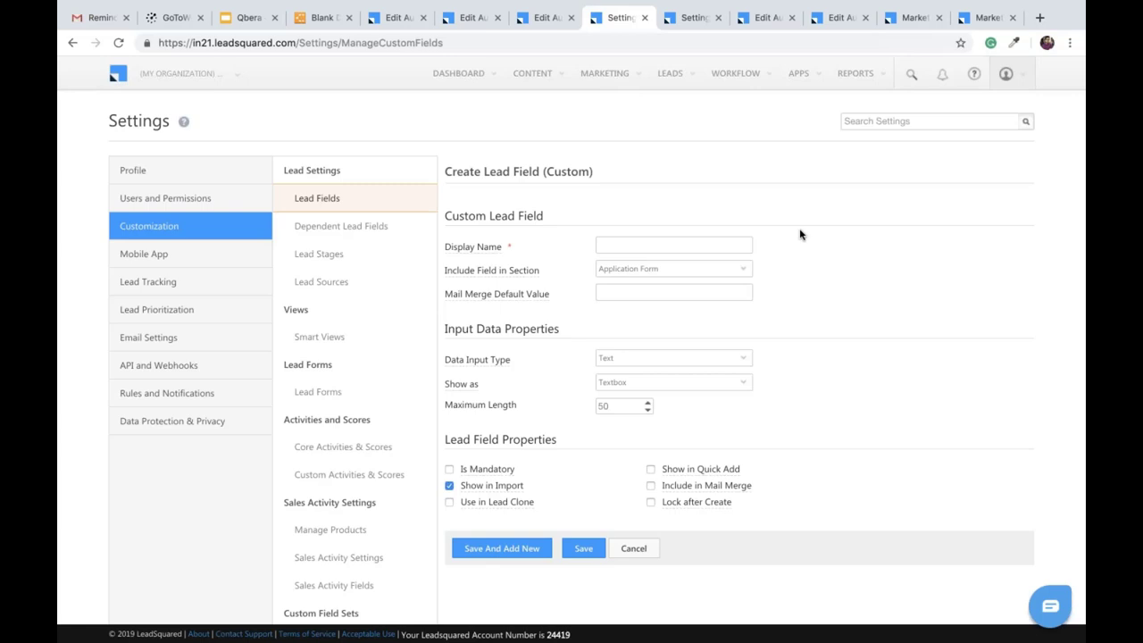
pyautogui.click(676, 248)
pyautogui.write('PAN Number')
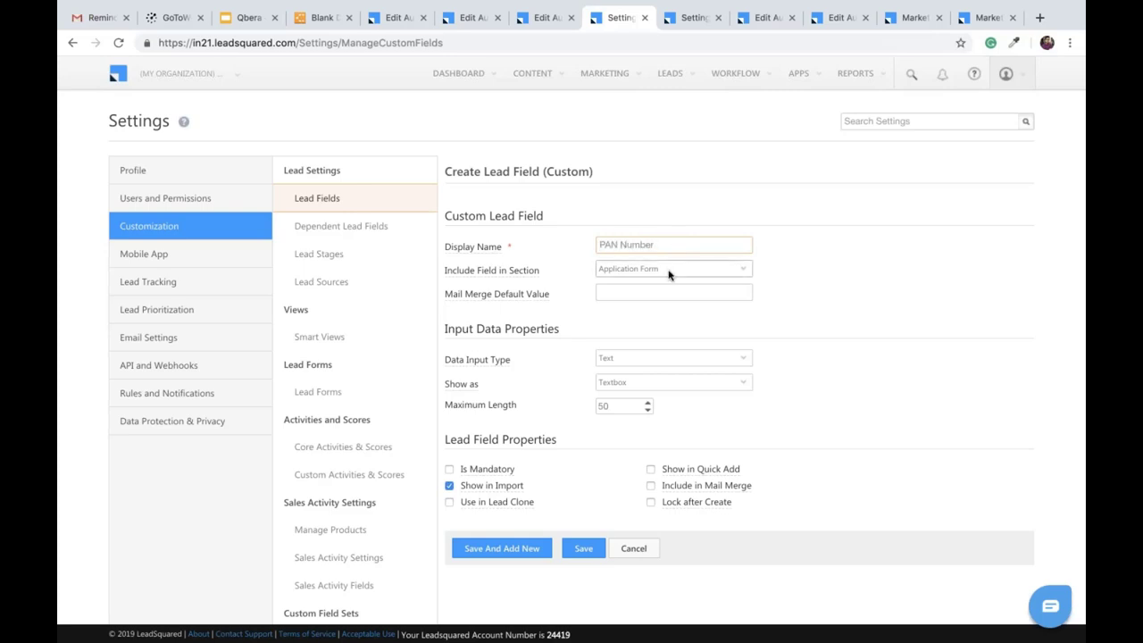
pyautogui.click(669, 272)
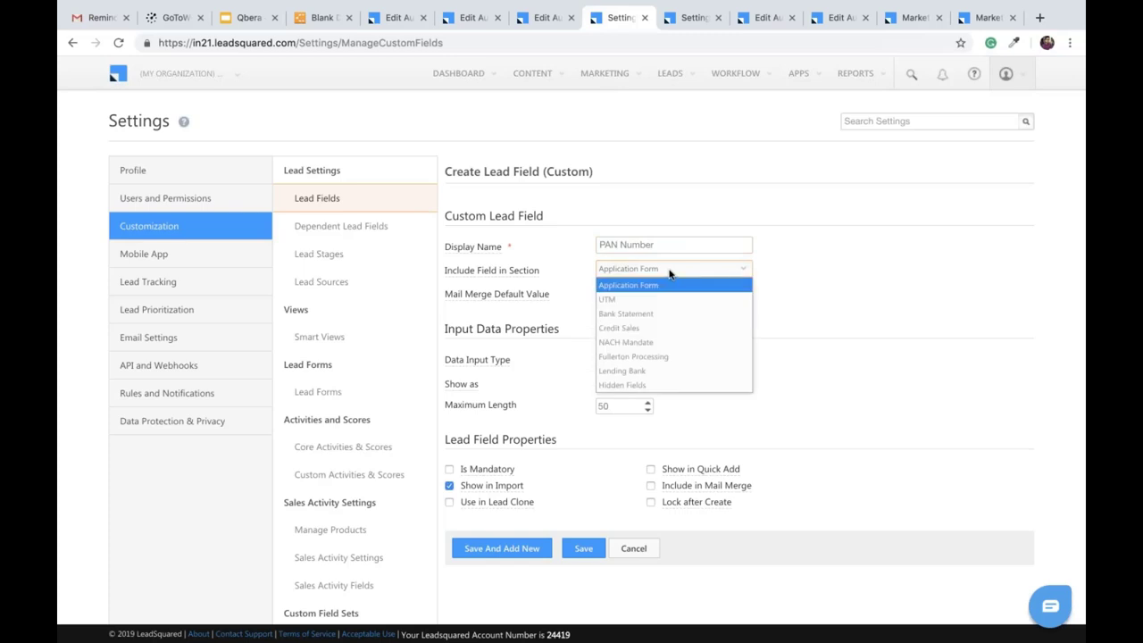
pyautogui.click(672, 285)
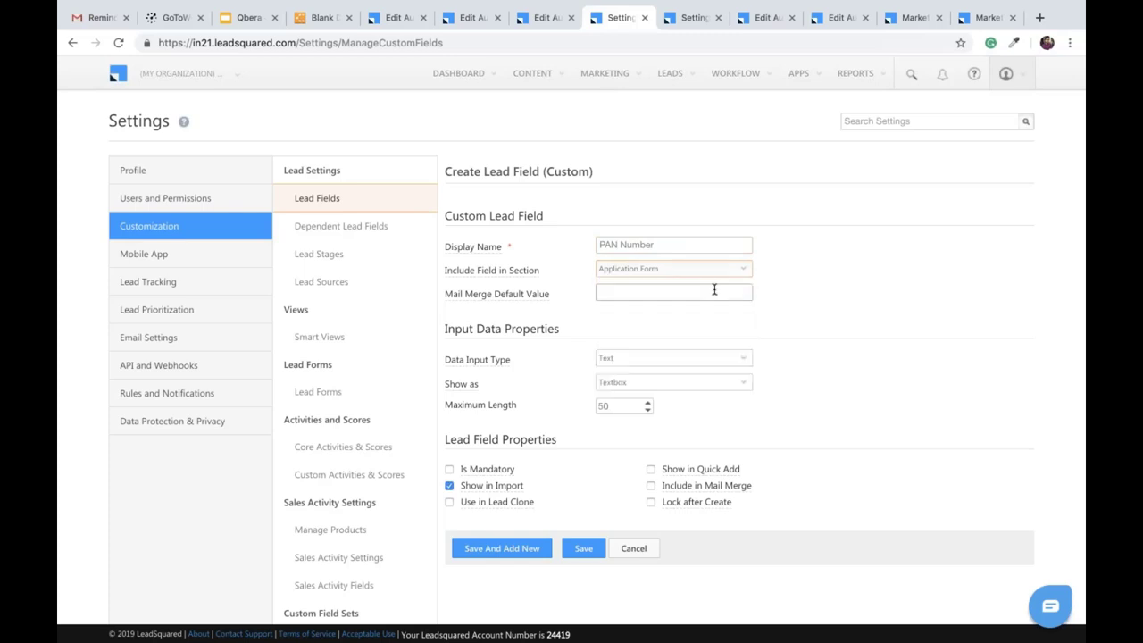
pyautogui.click(662, 361)
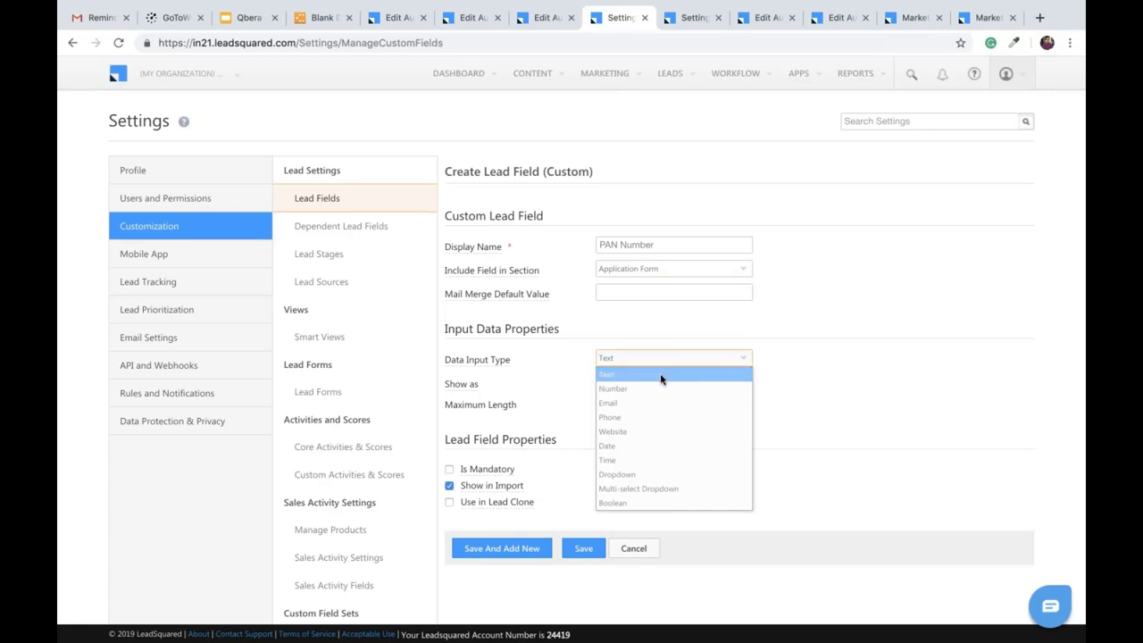
pyautogui.click(659, 377)
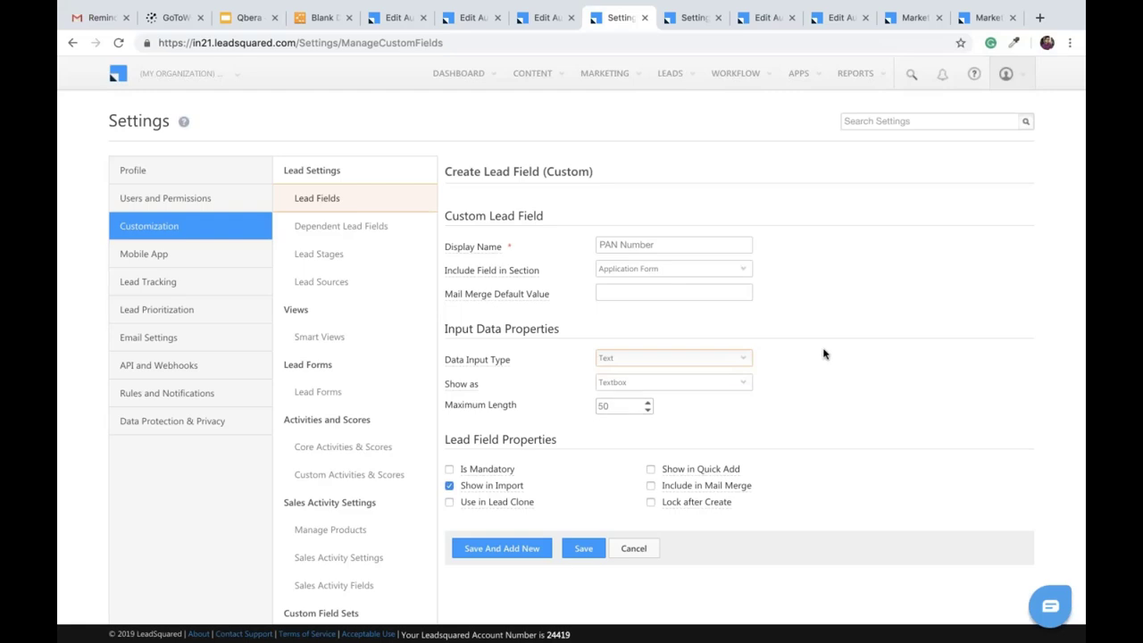
# Open the custom activity type Test Activity for editing and change its name to "Test Activity - Create a loan agreement".
pyautogui.click(689, 22)
pyautogui.moveTo(684, 158)
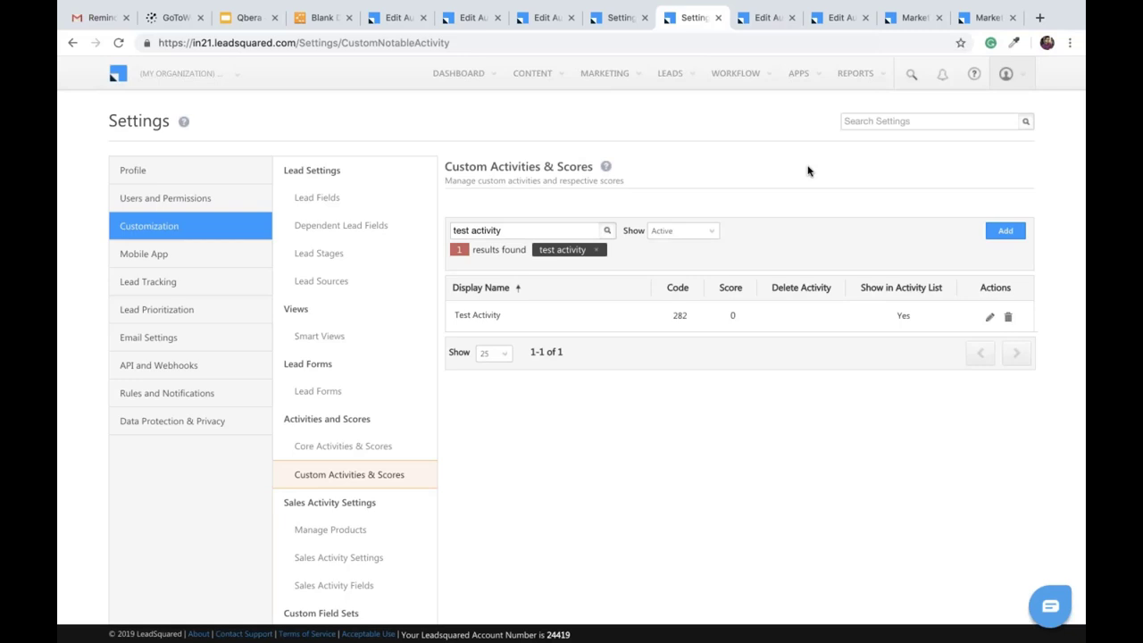
pyautogui.click(990, 319)
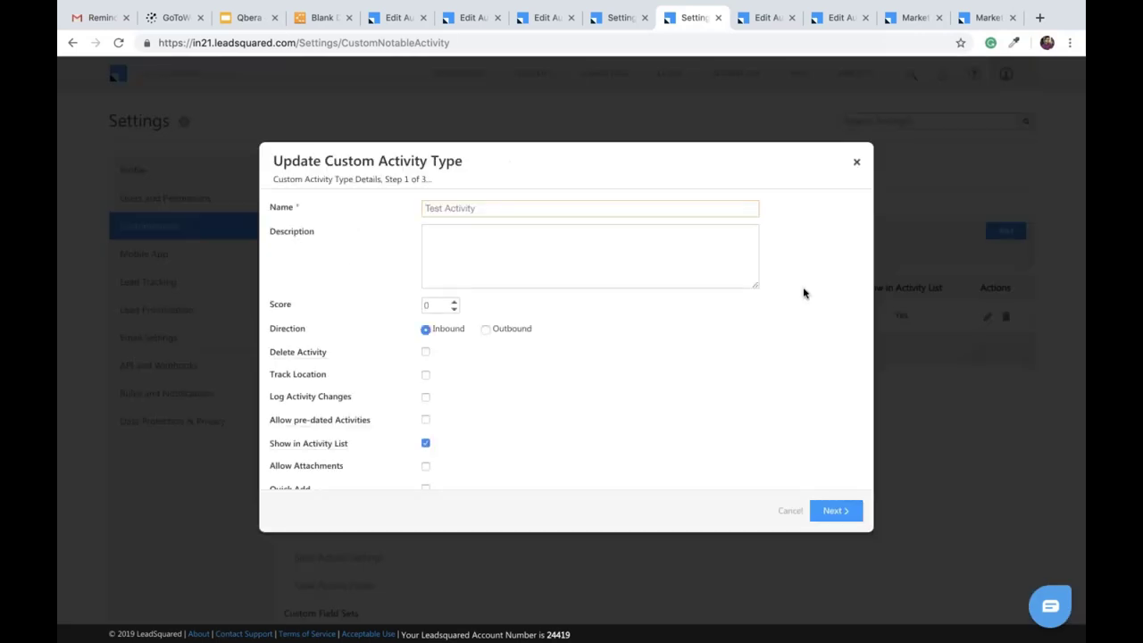
pyautogui.click(488, 209)
pyautogui.write('- Create a loan agreement')
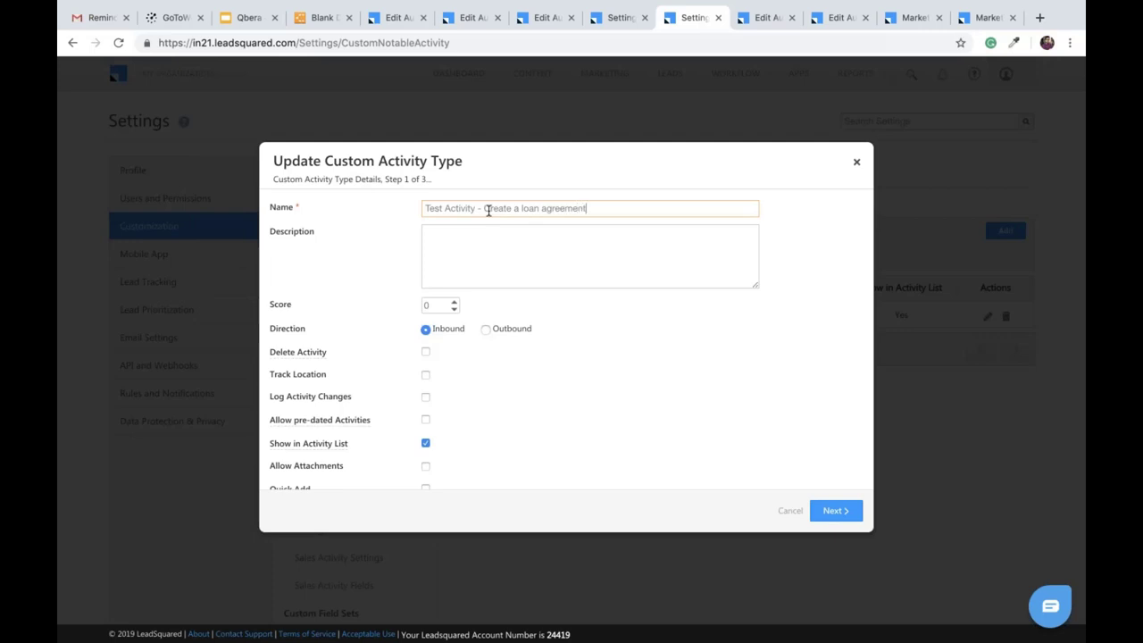
# Keep Show in Activity List enabled, switch on Allow Attachments for the activity type and proceed to its custom fields.
pyautogui.scroll(-1, 619, 371)
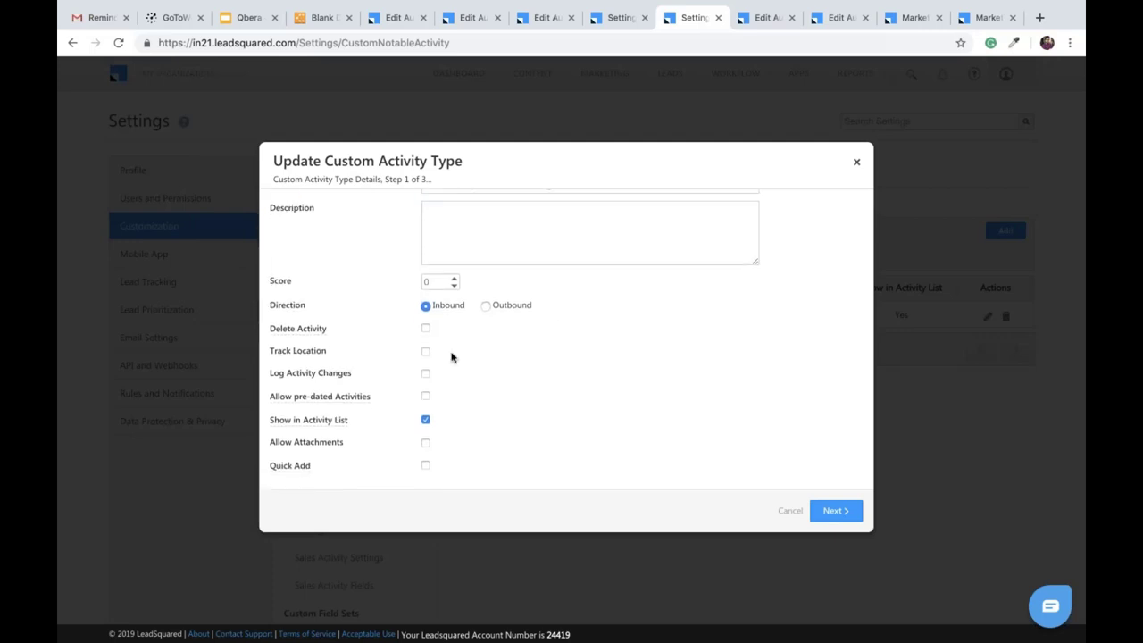
pyautogui.click(426, 421)
pyautogui.click(426, 422)
pyautogui.click(426, 444)
pyautogui.click(833, 511)
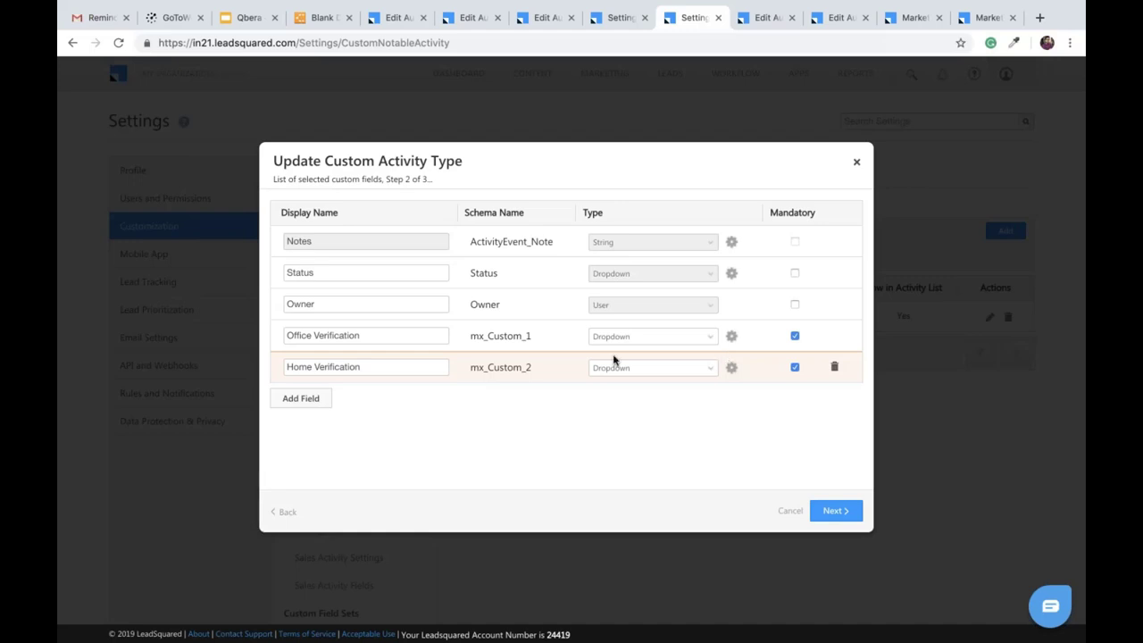
# Rename the activity's Office Verification field to "Loan Application Number".
pyautogui.click(362, 333)
pyautogui.press('BackSpace')
pyautogui.press('BackSpace')
pyautogui.press('BackSpace')
pyautogui.press('BackSpace')
pyautogui.press('BackSpace')
pyautogui.press('BackSpace')
pyautogui.press('BackSpace')
pyautogui.press('BackSpace')
pyautogui.press('BackSpace')
pyautogui.press('BackSpace')
pyautogui.press('BackSpace')
pyautogui.press('BackSpace')
pyautogui.press('BackSpace')
pyautogui.press('BackSpace')
pyautogui.press('BackSpace')
pyautogui.press('BackSpace')
pyautogui.press('BackSpace')
pyautogui.press('BackSpace')
pyautogui.press('BackSpace')
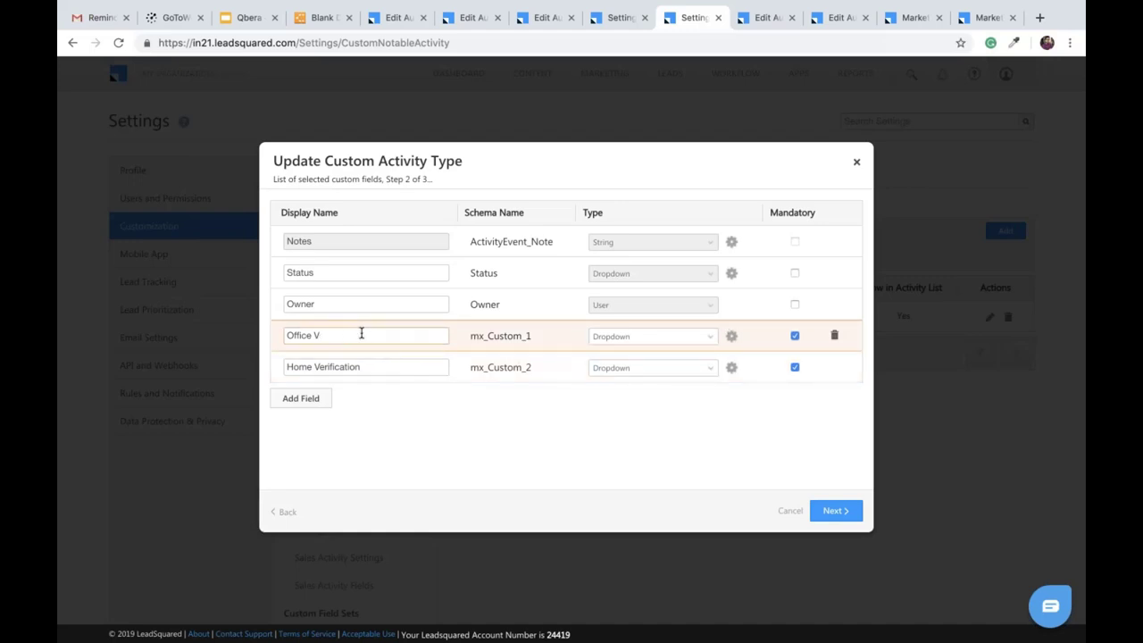
pyautogui.write('Loan Application Number')
# Add "eAgreement" as a dropdown option of the Home Verification field, save the options and proceed to the form layout.
pyautogui.click(374, 372)
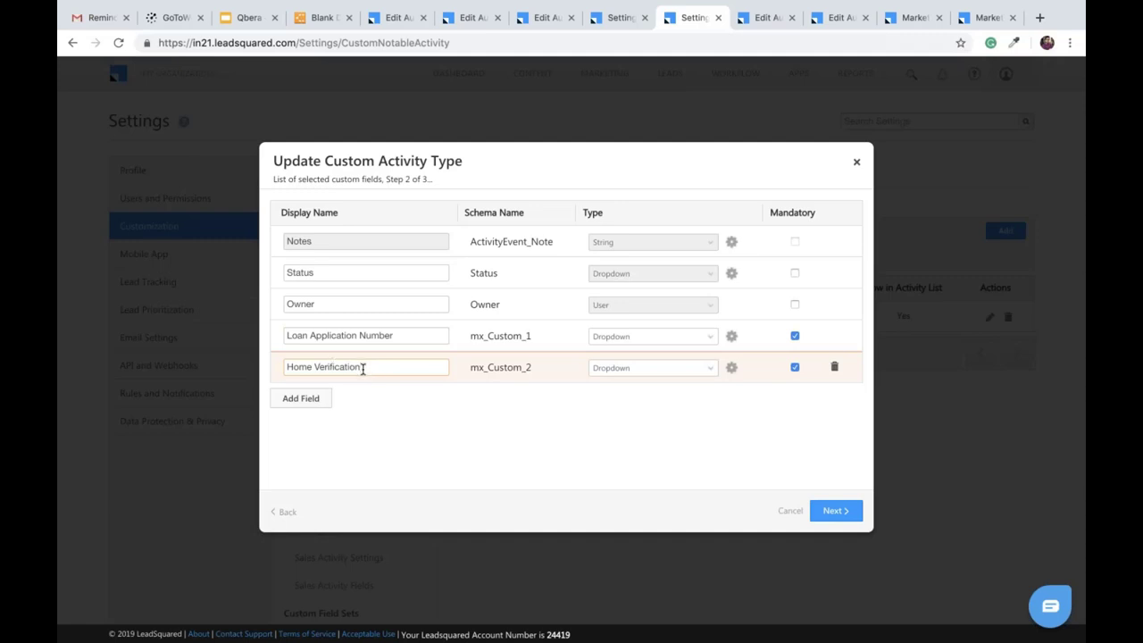
pyautogui.click(732, 367)
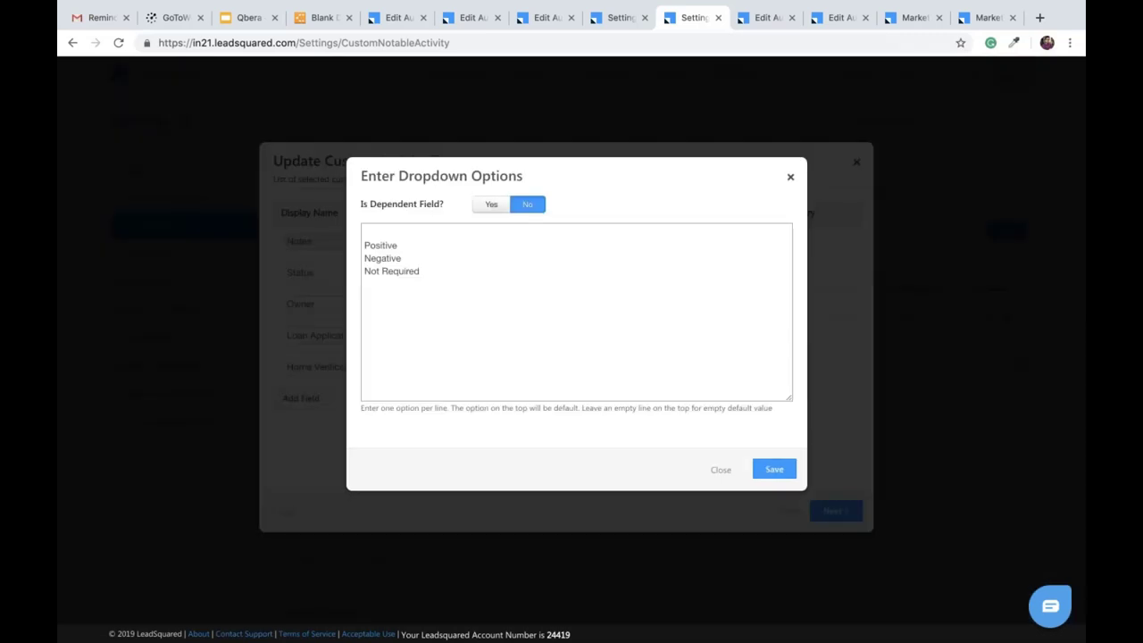
pyautogui.click(467, 274)
pyautogui.press('Return')
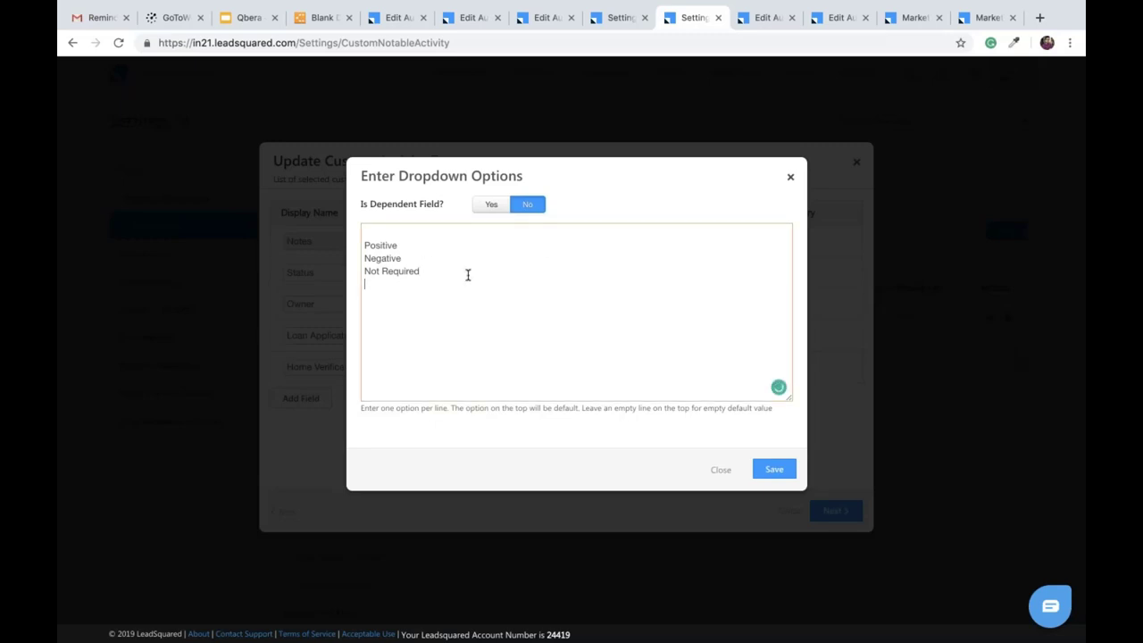
pyautogui.write('eAgreement')
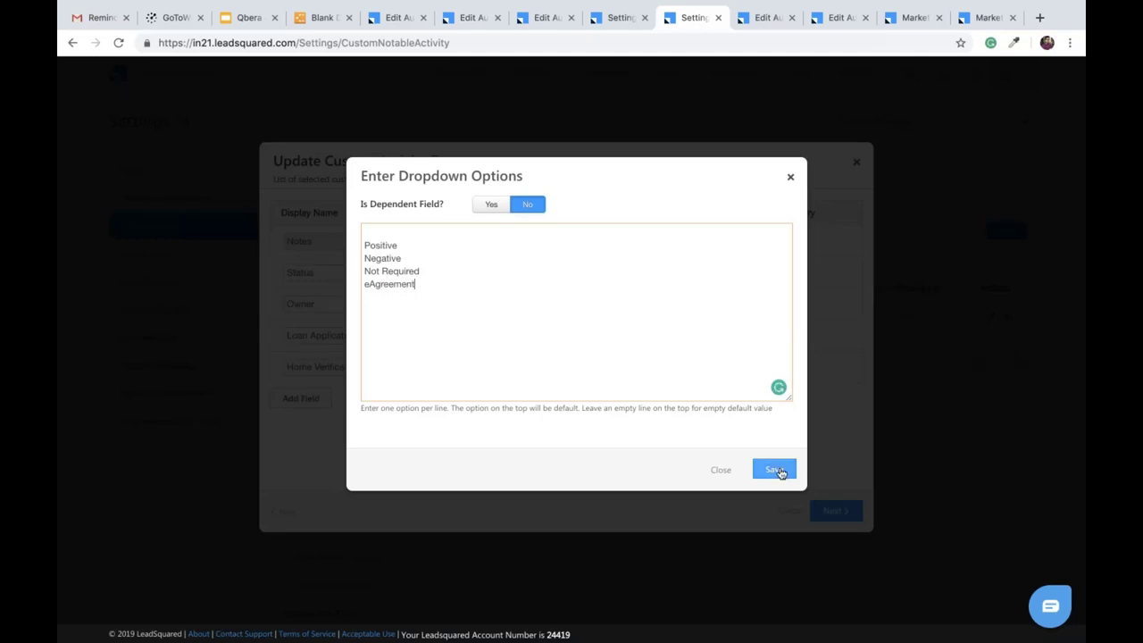
pyautogui.click(774, 469)
pyautogui.click(834, 510)
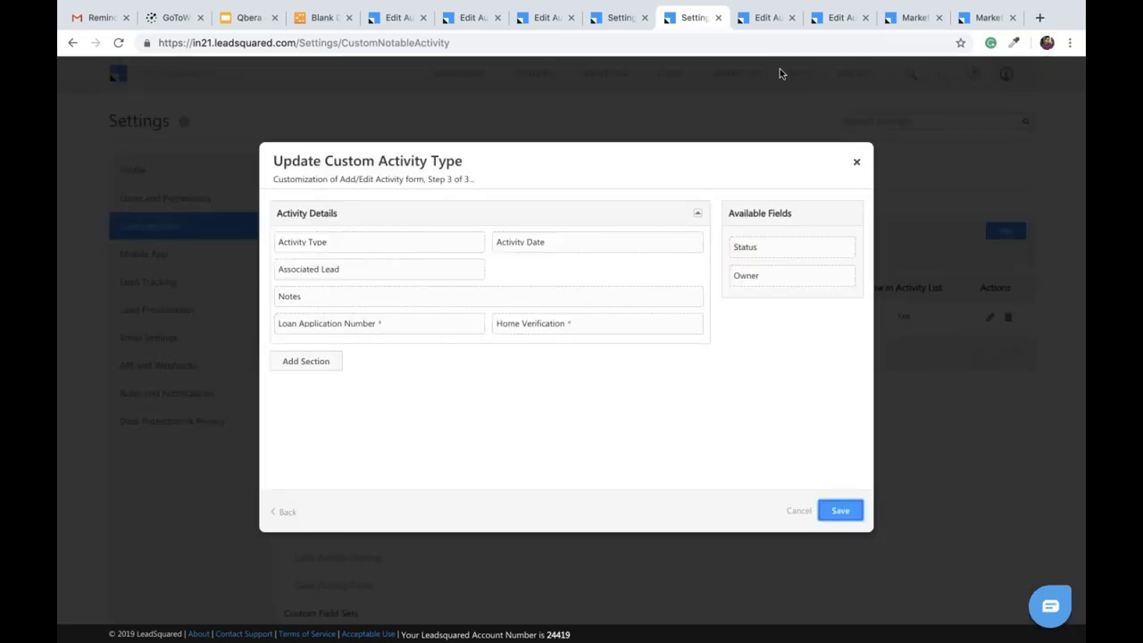
# Open the administrator dashboard from the LeadSquared website, go to the Manage Leads list and open the listed lead's details.
pyautogui.click(978, 23)
pyautogui.click(1053, 66)
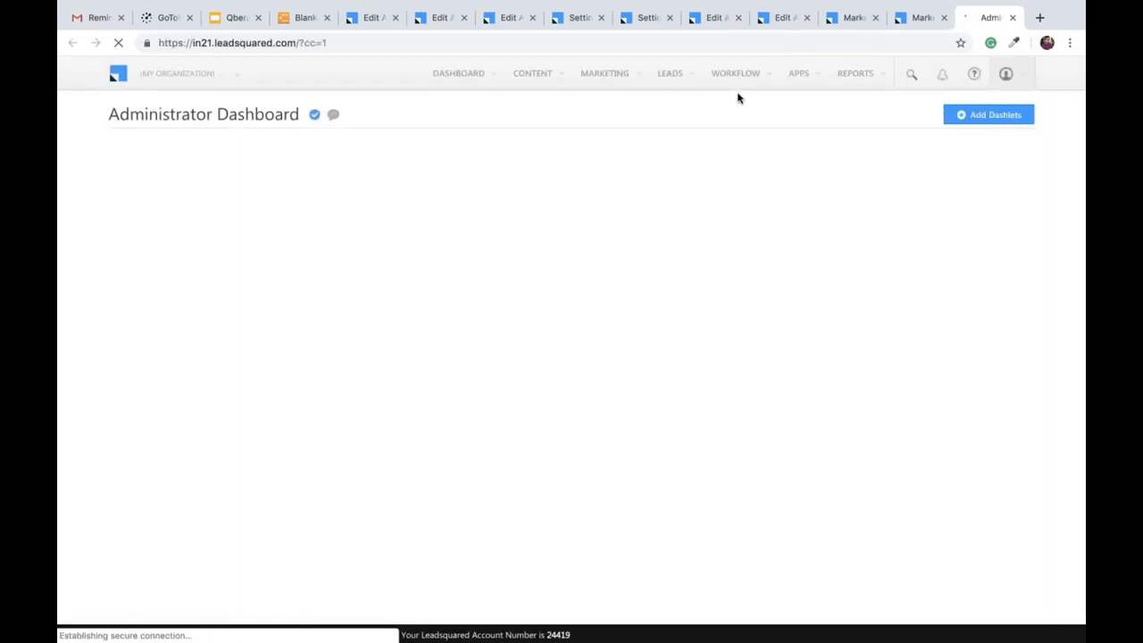
pyautogui.click(651, 77)
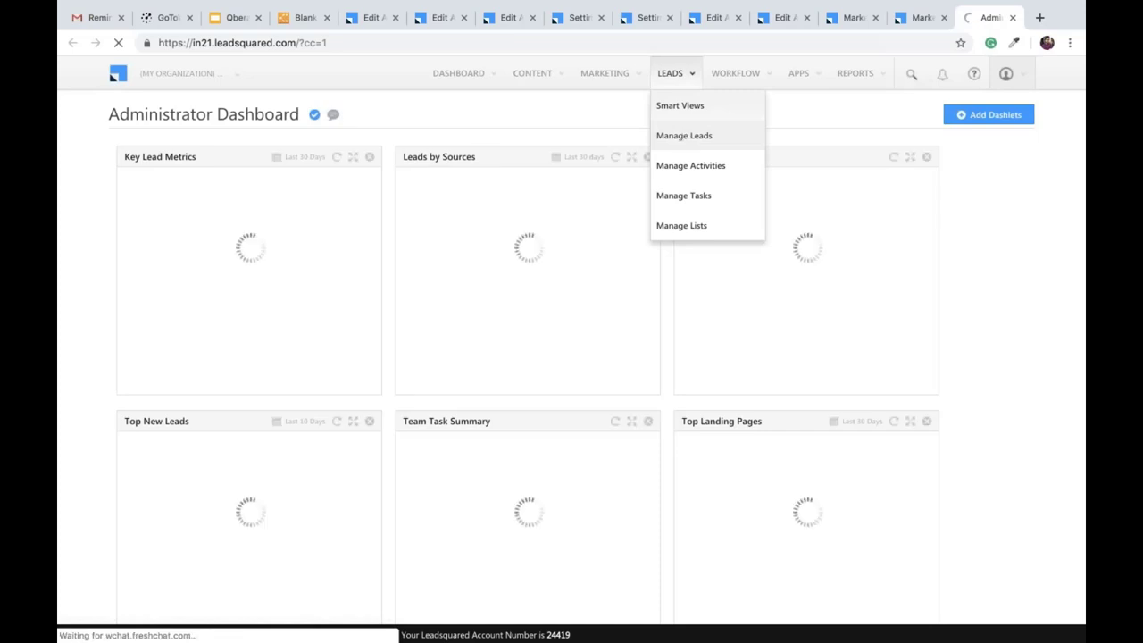
pyautogui.click(684, 135)
pyautogui.click(904, 18)
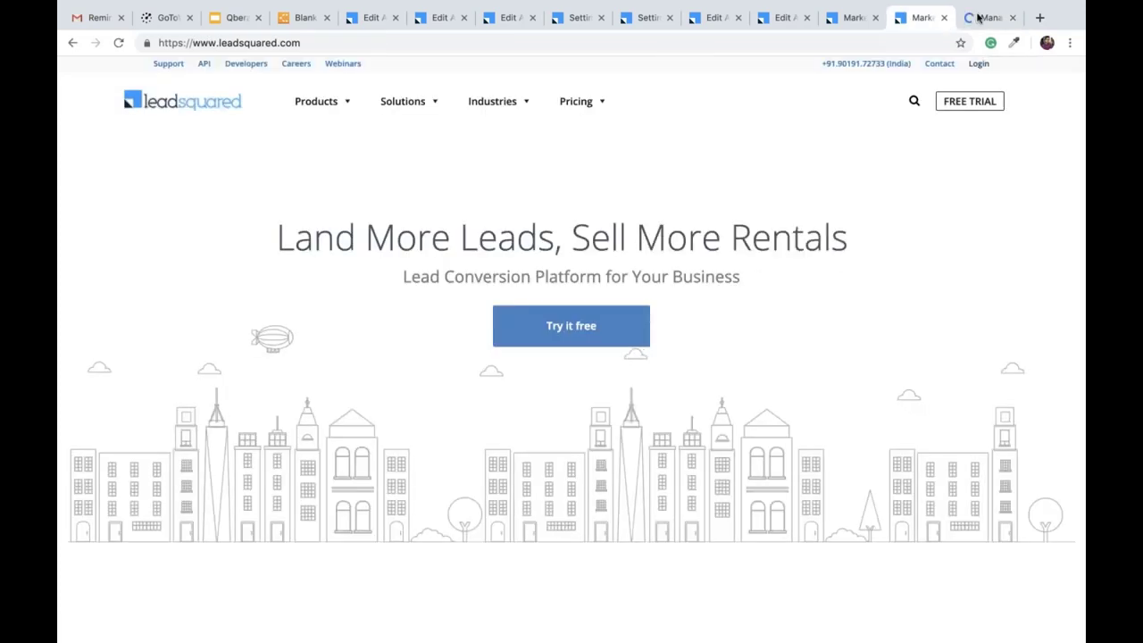
pyautogui.click(978, 18)
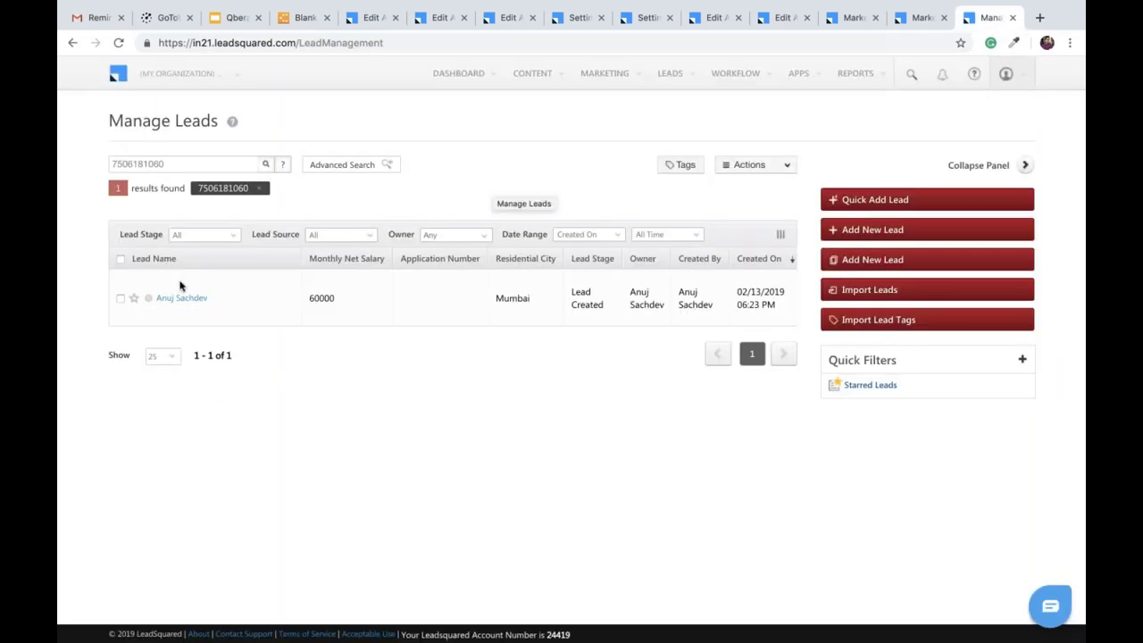
pyautogui.click(178, 300)
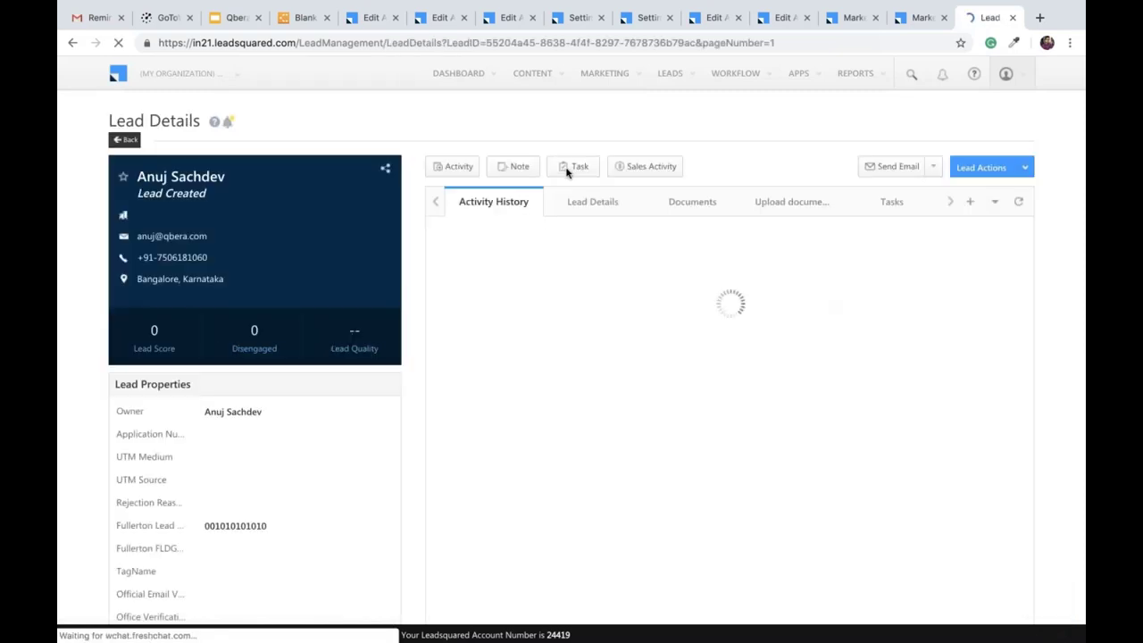
# Start adding a notable activity to the lead and choose Test Activity as its activity type.
pyautogui.click(452, 166)
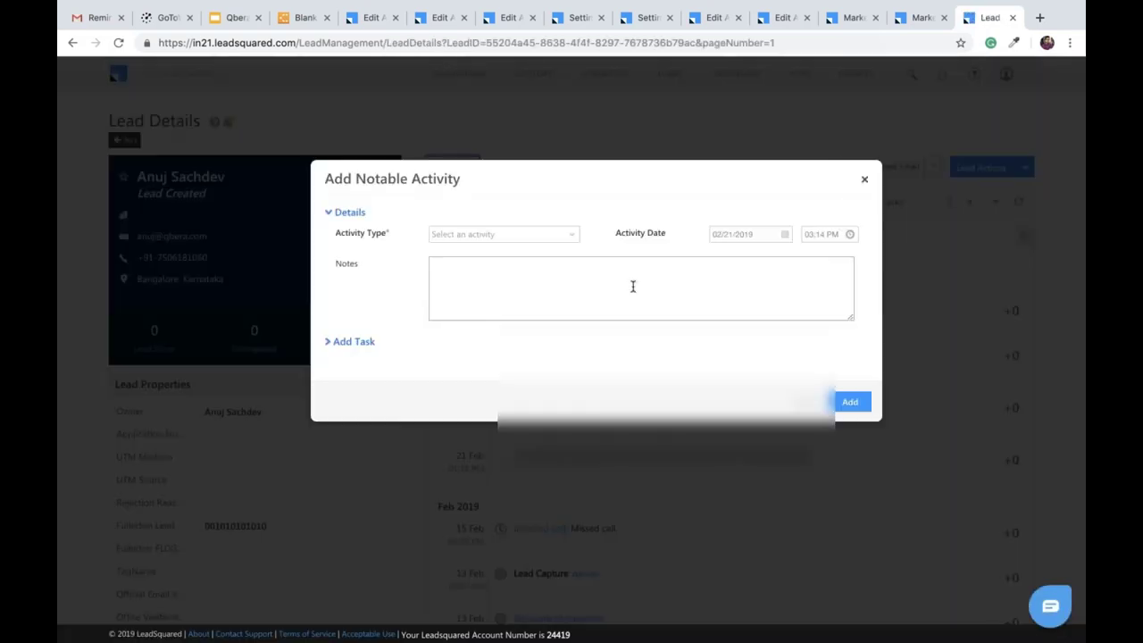
pyautogui.click(551, 236)
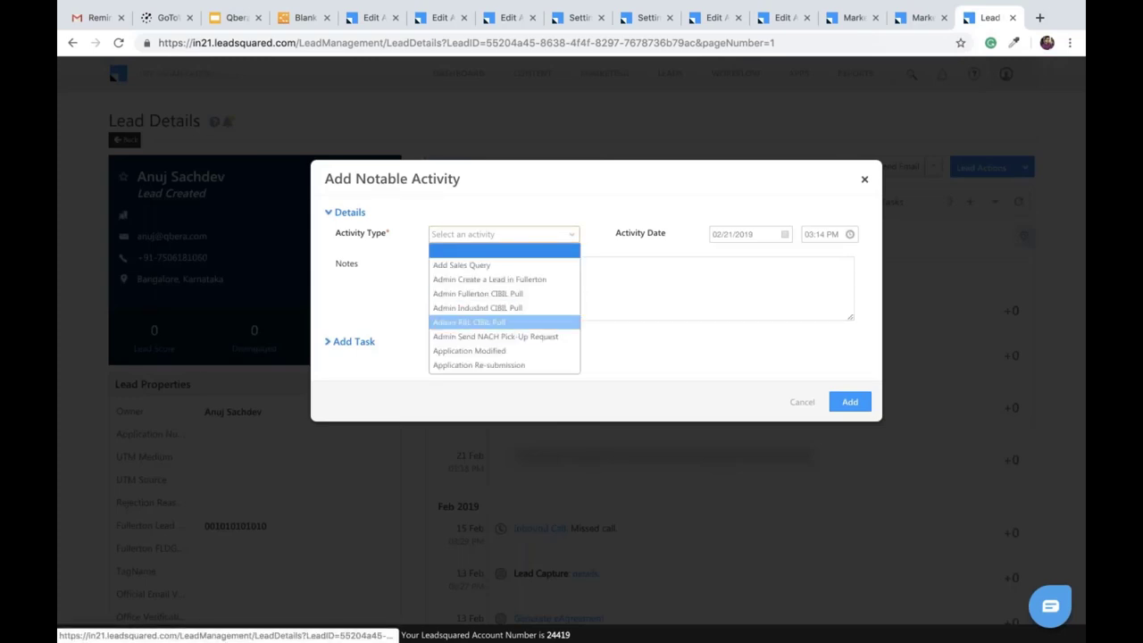
pyautogui.scroll(-10, 516, 350)
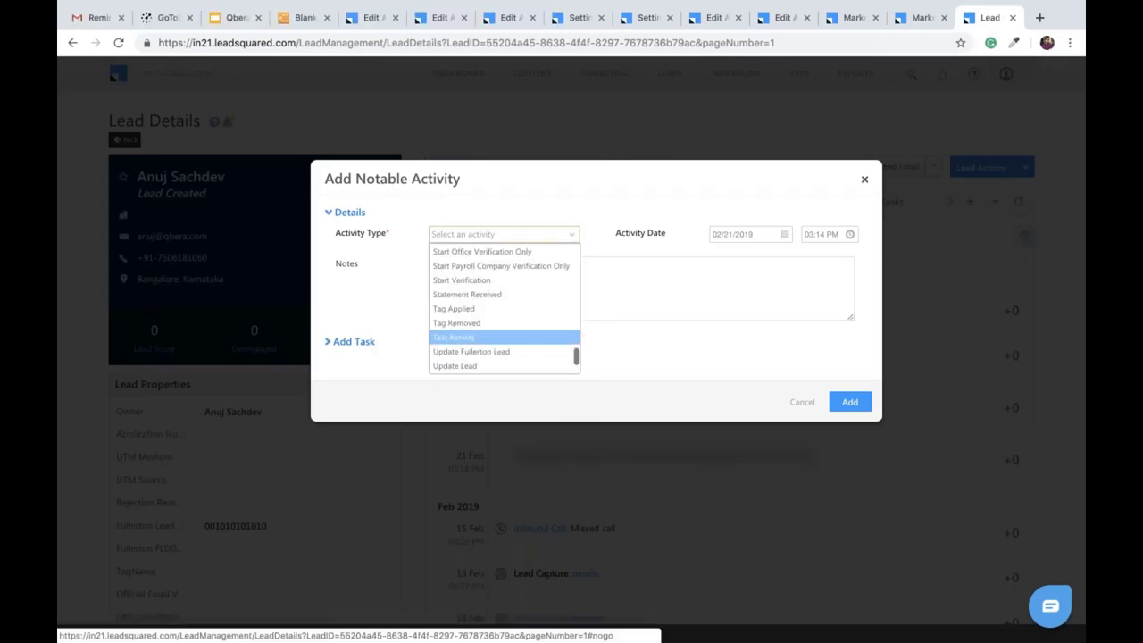
pyautogui.click(516, 336)
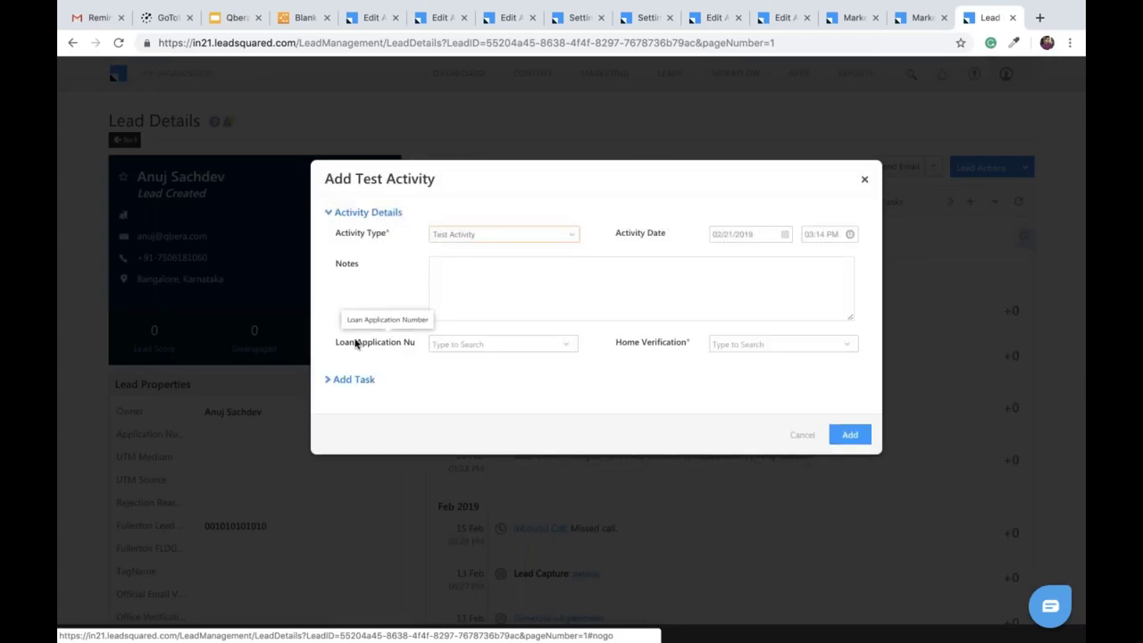
# Examine the Loan Application Number field and the Home Verification options in the Test Activity form.
pyautogui.moveTo(357, 340); pyautogui.dragTo(417, 348)
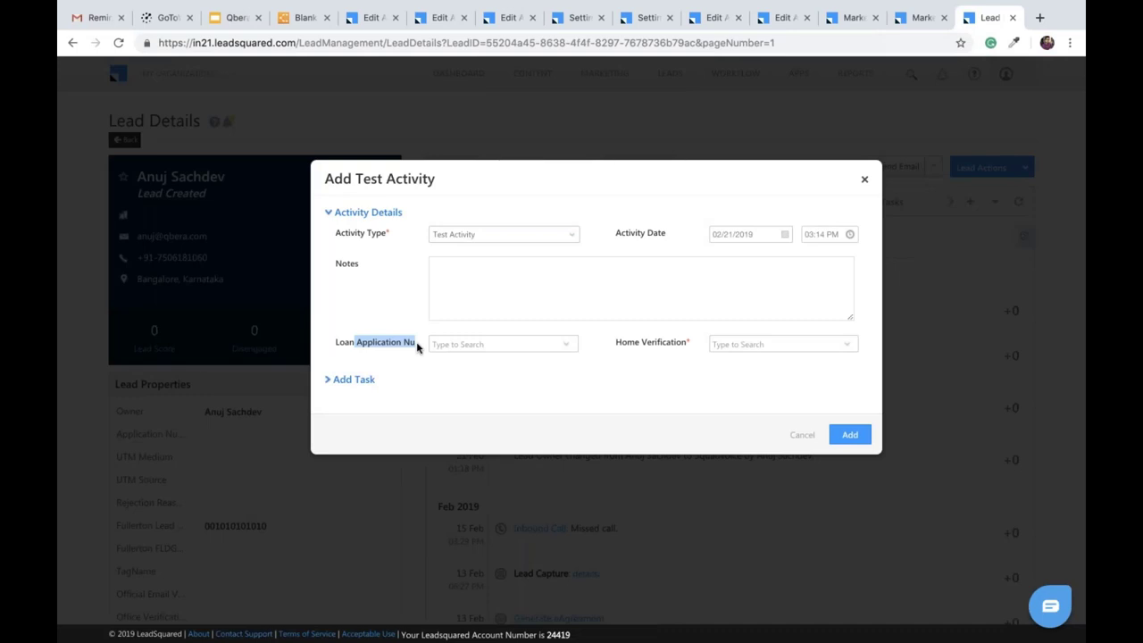
pyautogui.click(574, 352)
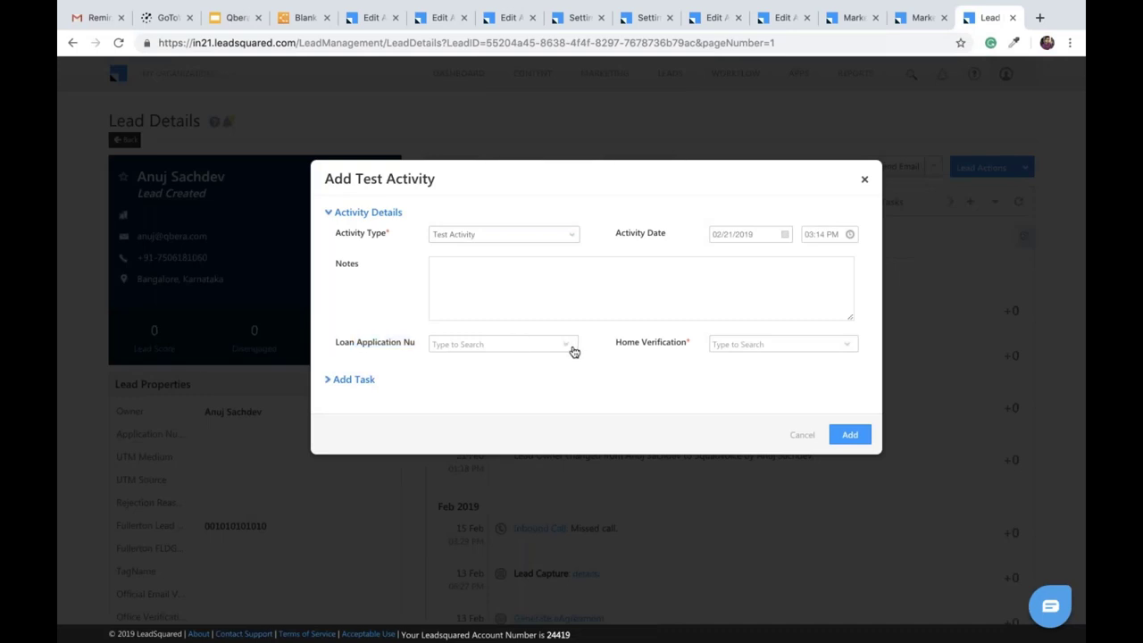
pyautogui.click(852, 352)
pyautogui.click(853, 352)
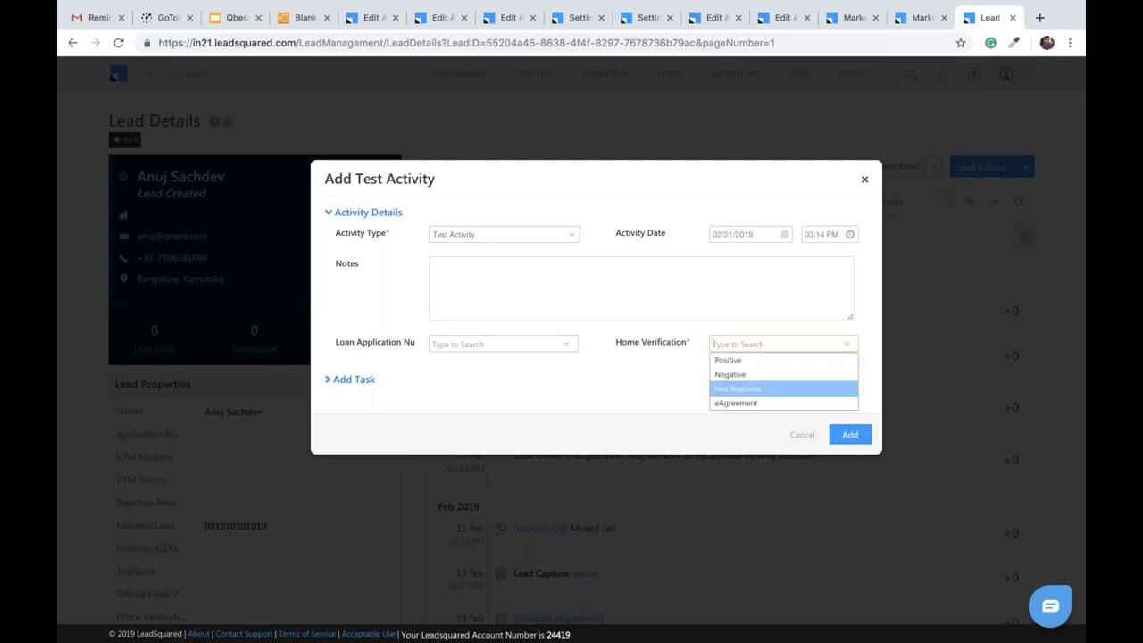
# Go through the already open pages to the LSQ Webinar 1 draft automation and bring its whole flow into view.
pyautogui.click(920, 18)
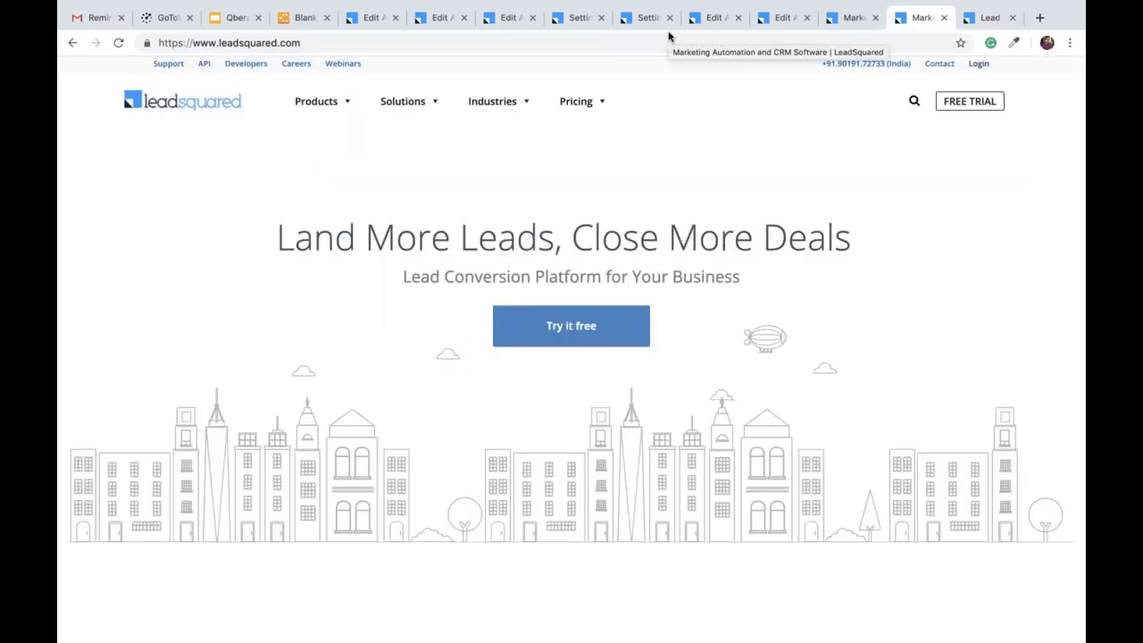
pyautogui.click(228, 18)
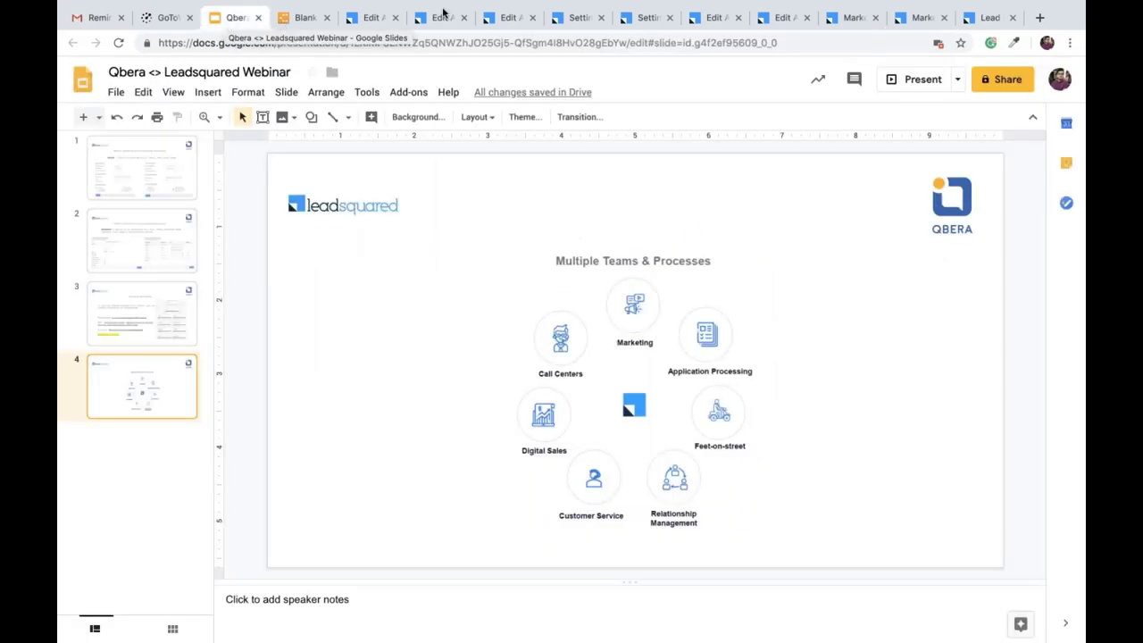
pyautogui.click(432, 18)
pyautogui.click(510, 18)
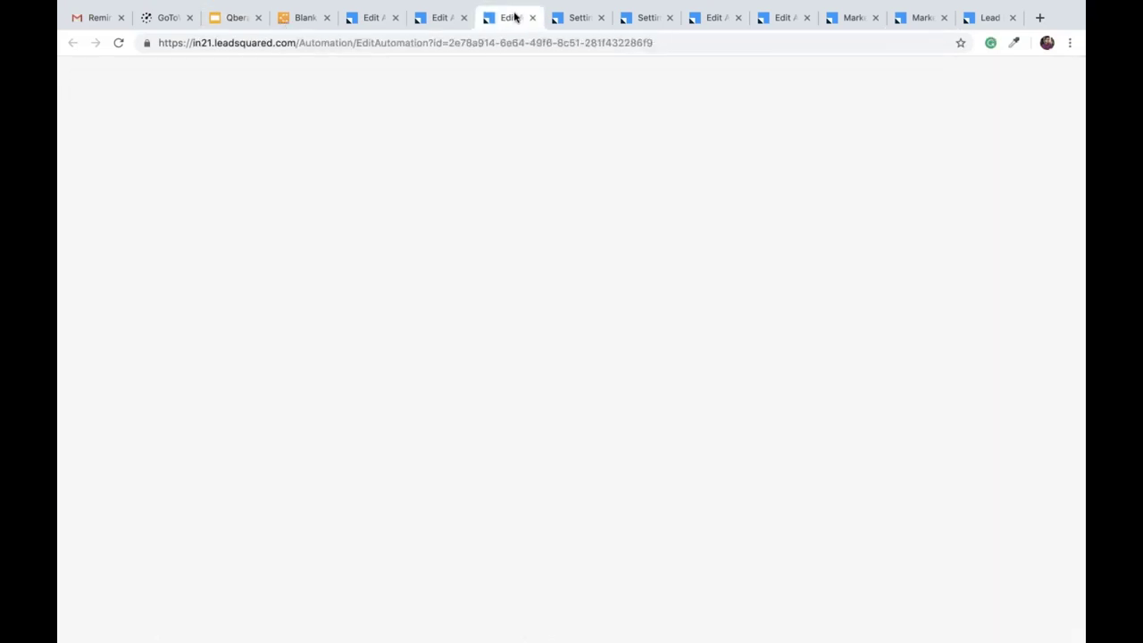
pyautogui.click(579, 18)
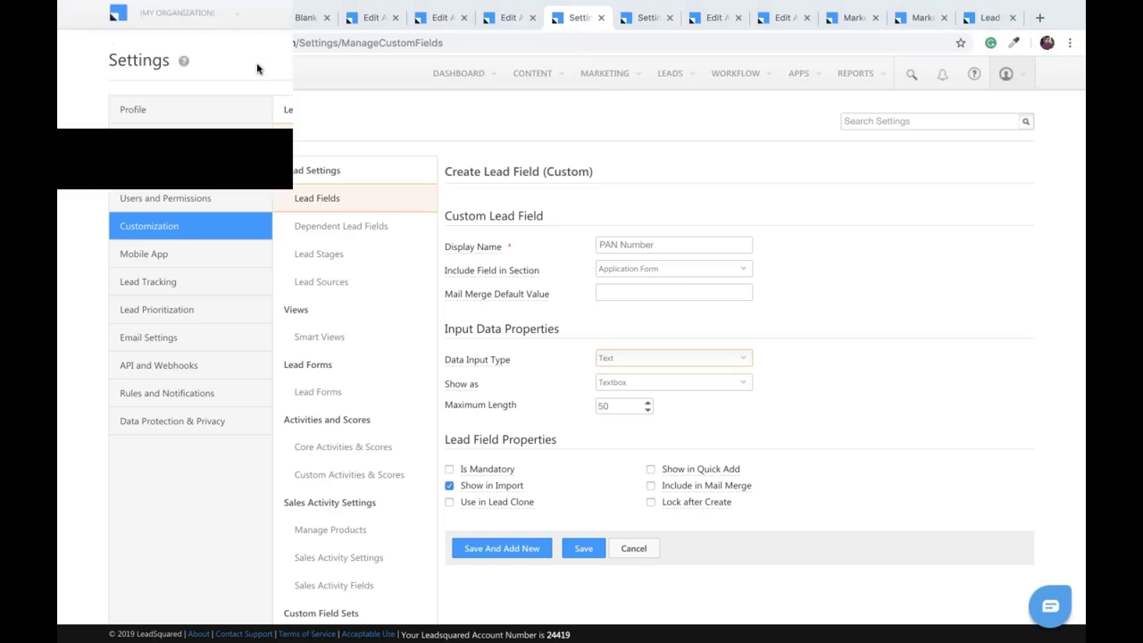
pyautogui.click(644, 18)
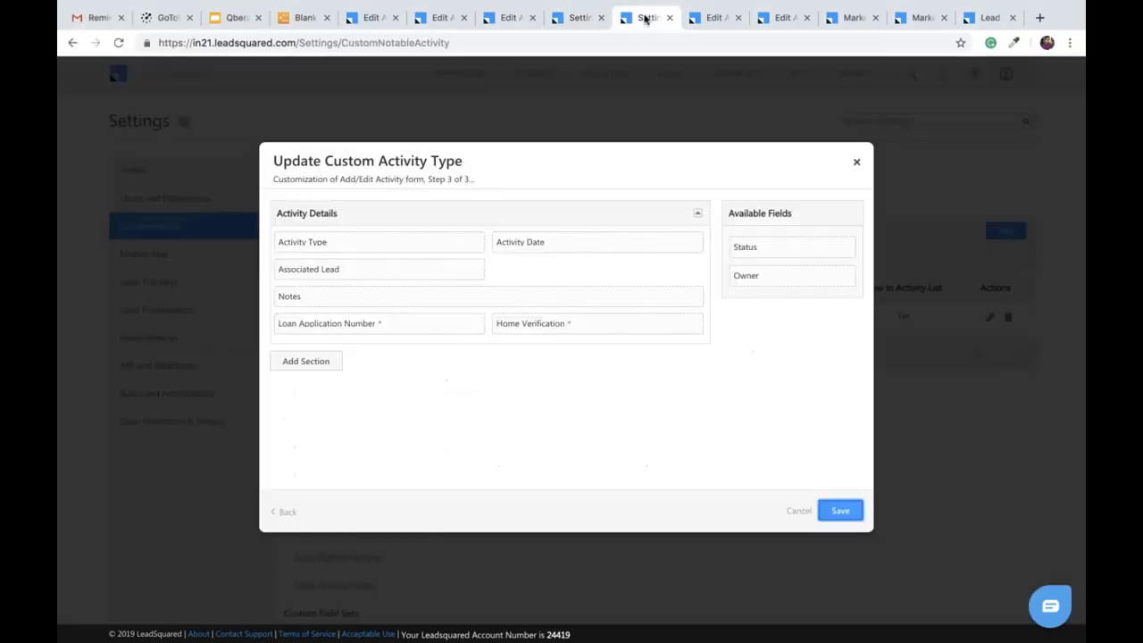
pyautogui.click(715, 18)
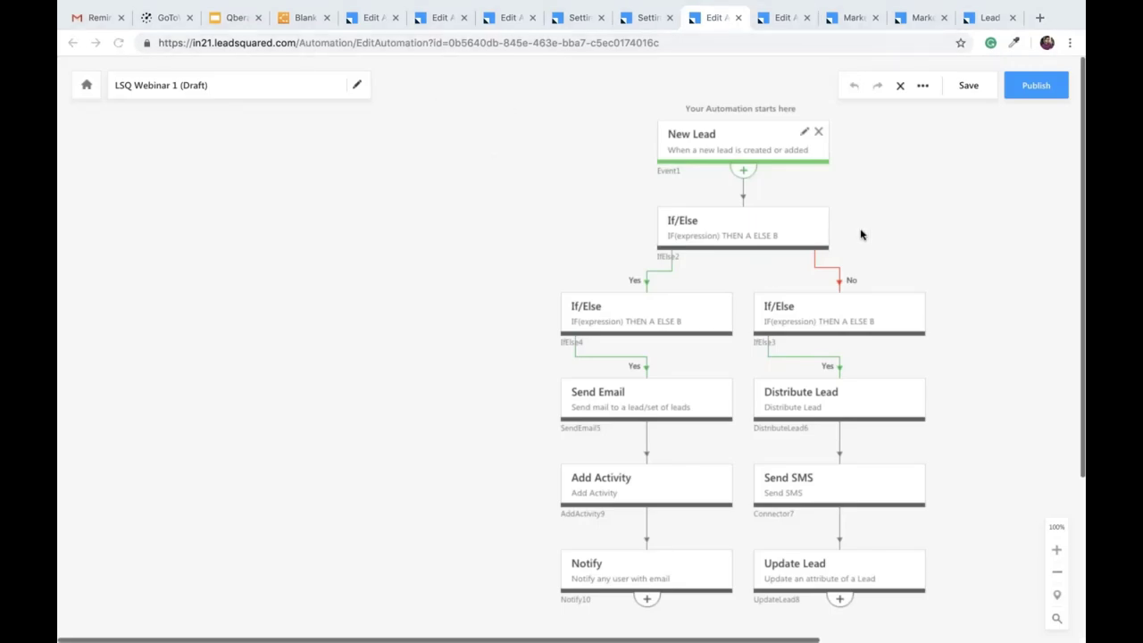
pyautogui.hscroll(5, 861, 234)
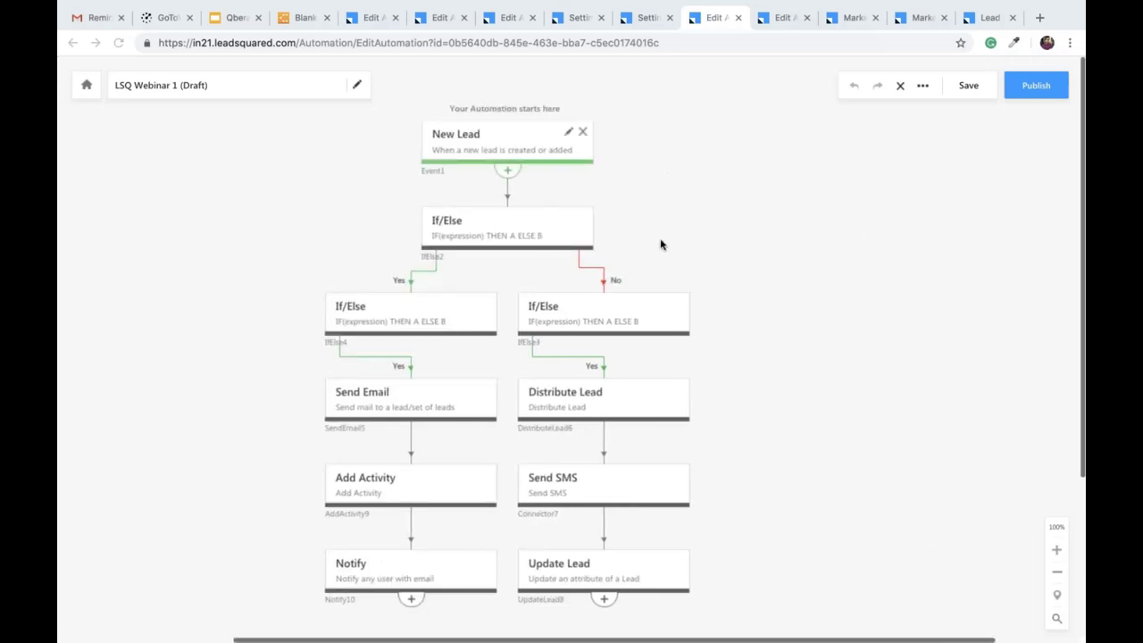
pyautogui.scroll(-2, 712, 275)
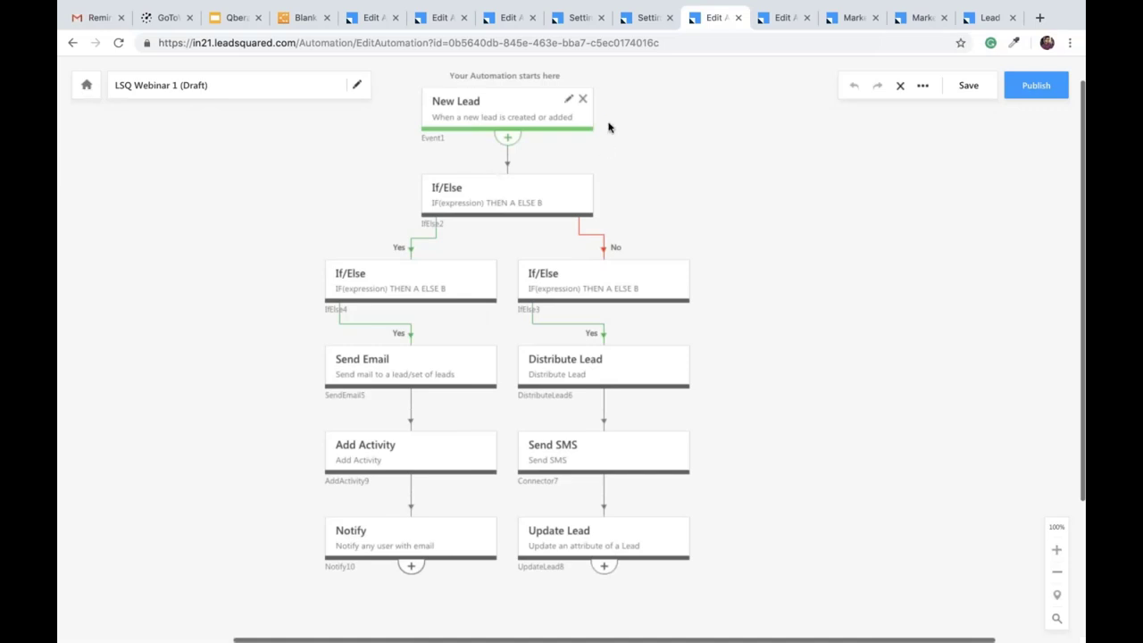
# Check the New Lead trigger's settings, and delete the first If/Else card together with all cards below it.
pyautogui.click(569, 99)
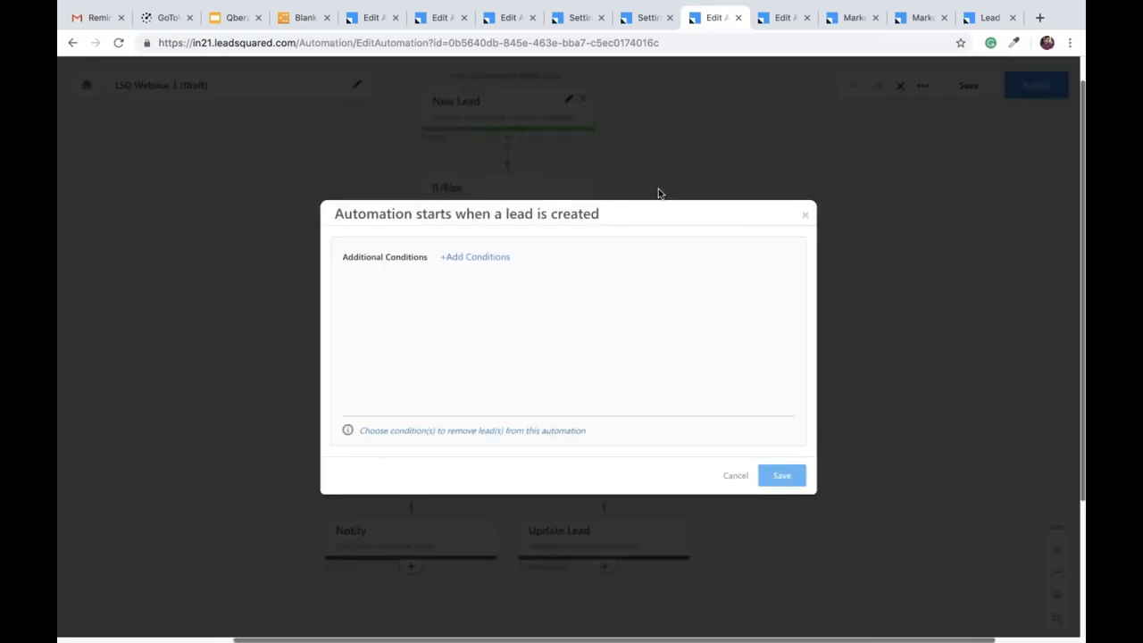
pyautogui.click(806, 216)
pyautogui.click(582, 184)
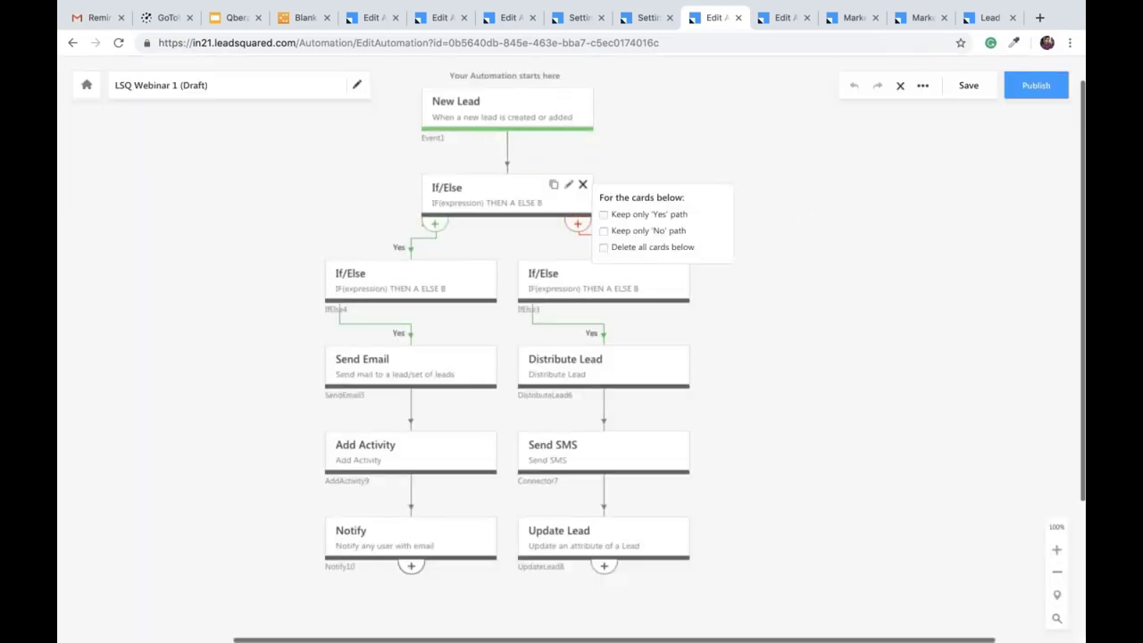
pyautogui.click(607, 248)
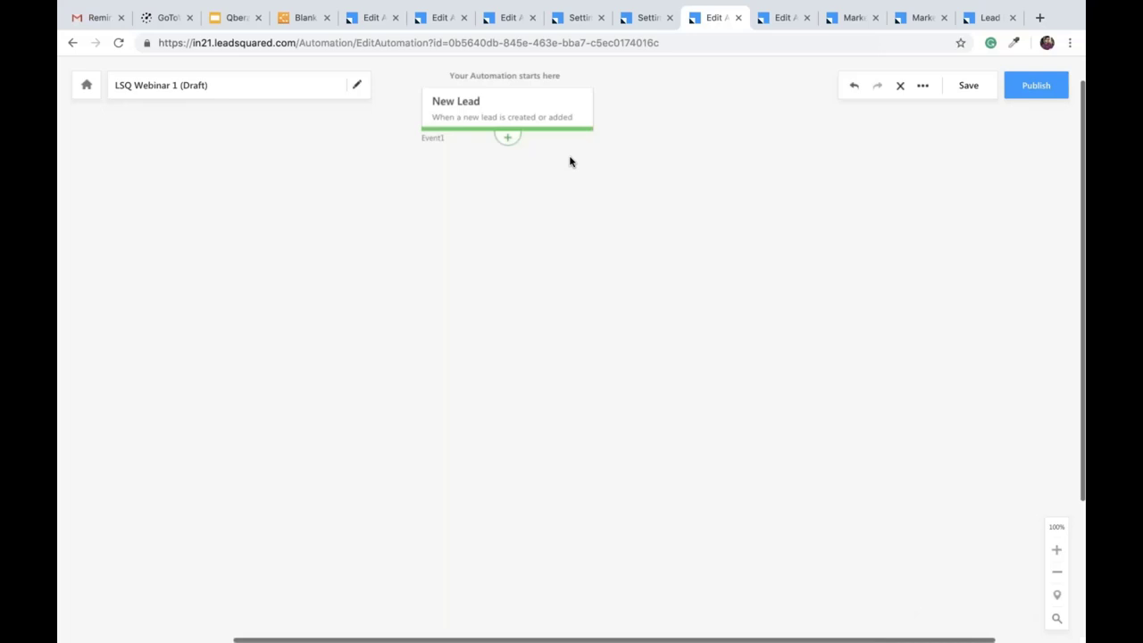
# Replace the automation's trigger with the New Lead trigger and save it without additional conditions.
pyautogui.moveTo(568, 93)
pyautogui.click(569, 101)
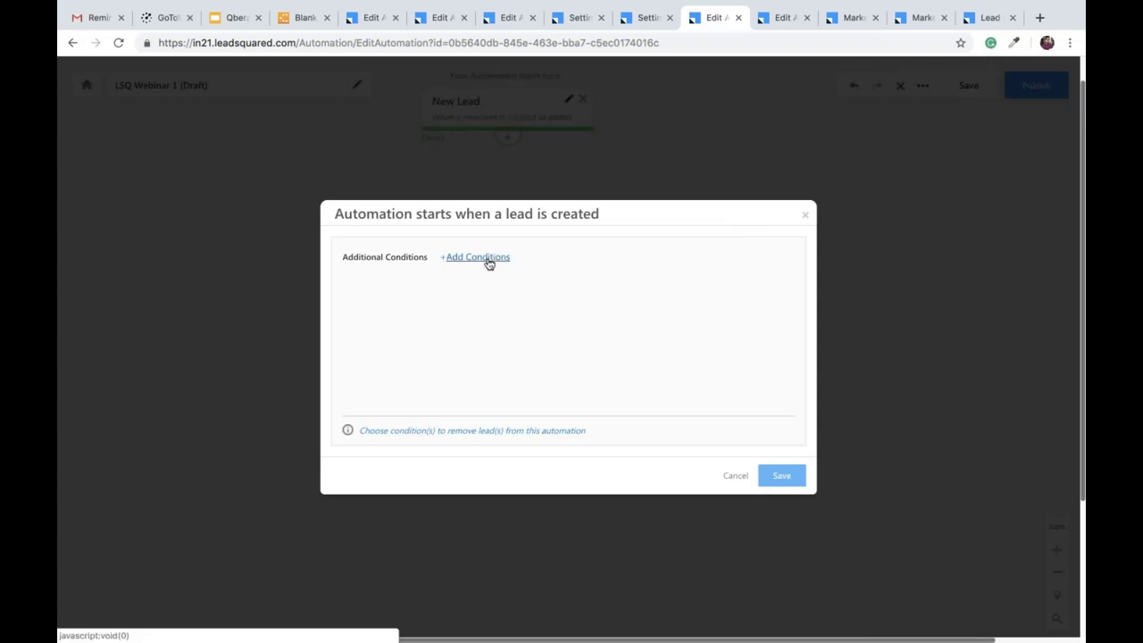
pyautogui.click(805, 215)
pyautogui.click(583, 100)
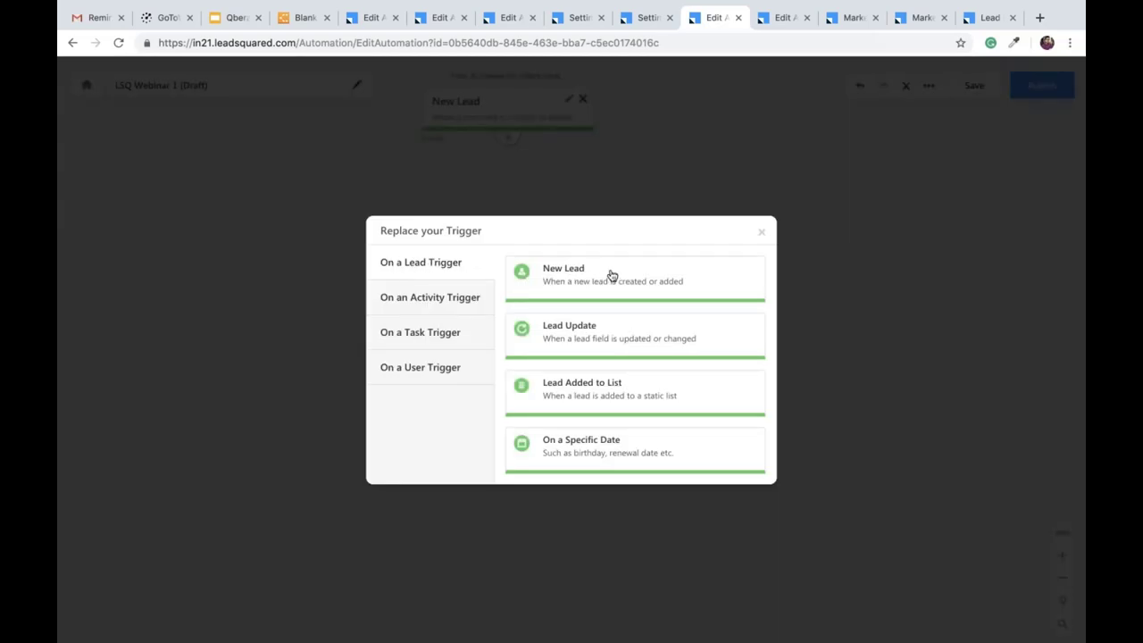
pyautogui.click(574, 284)
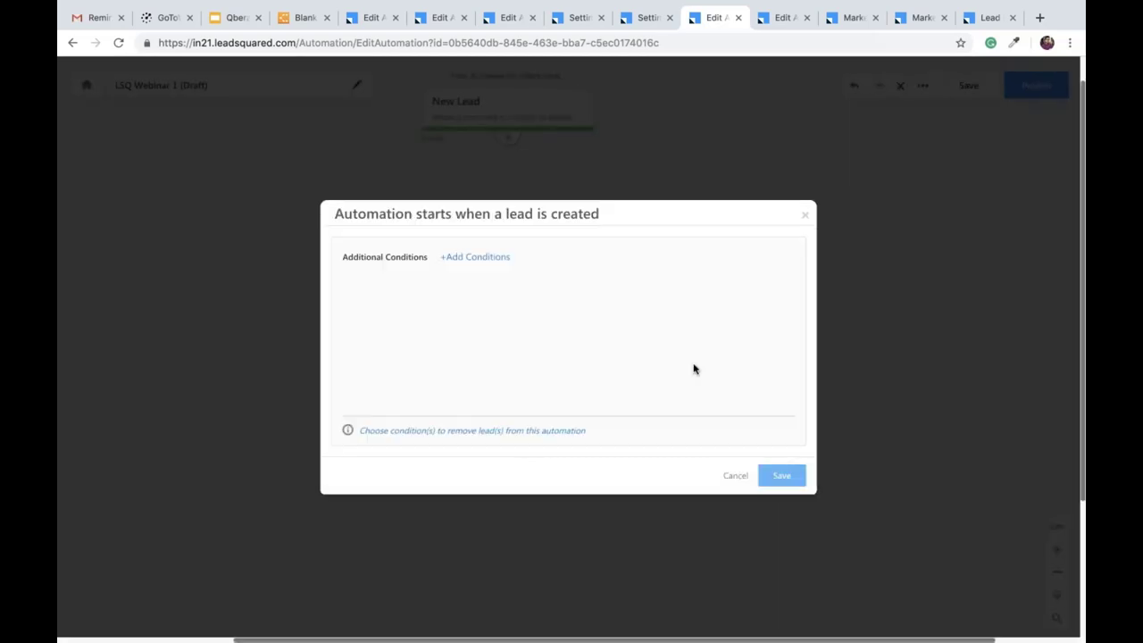
pyautogui.click(791, 475)
# Add a Wait condition of 5 minutes beneath the New Lead trigger and save it.
pyautogui.click(511, 138)
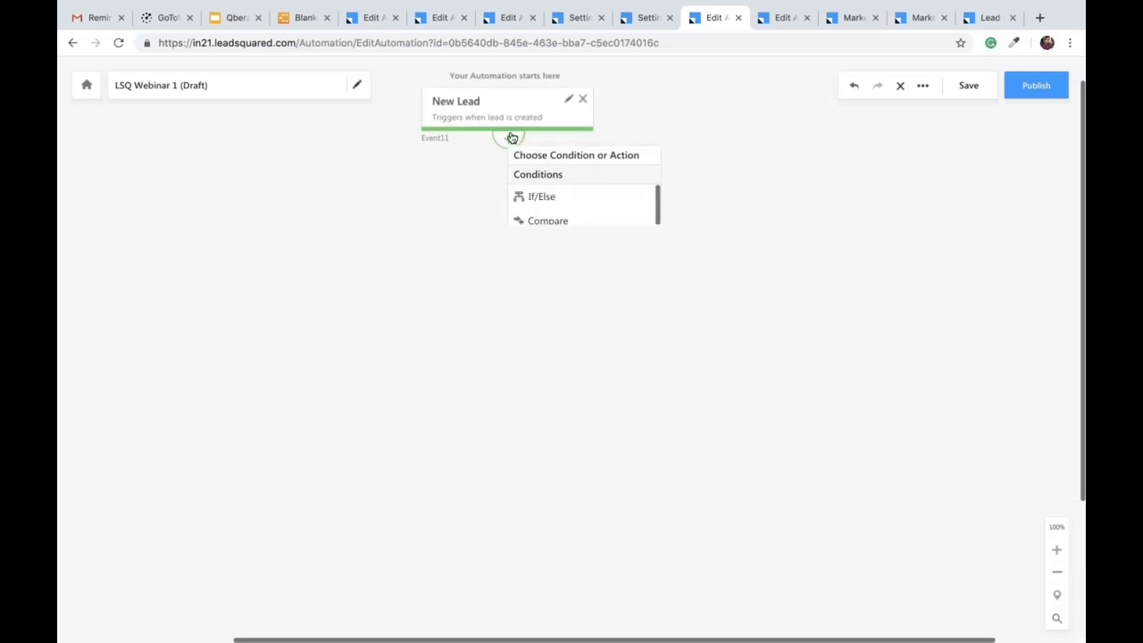
pyautogui.scroll(-2, 586, 181)
pyautogui.click(591, 164)
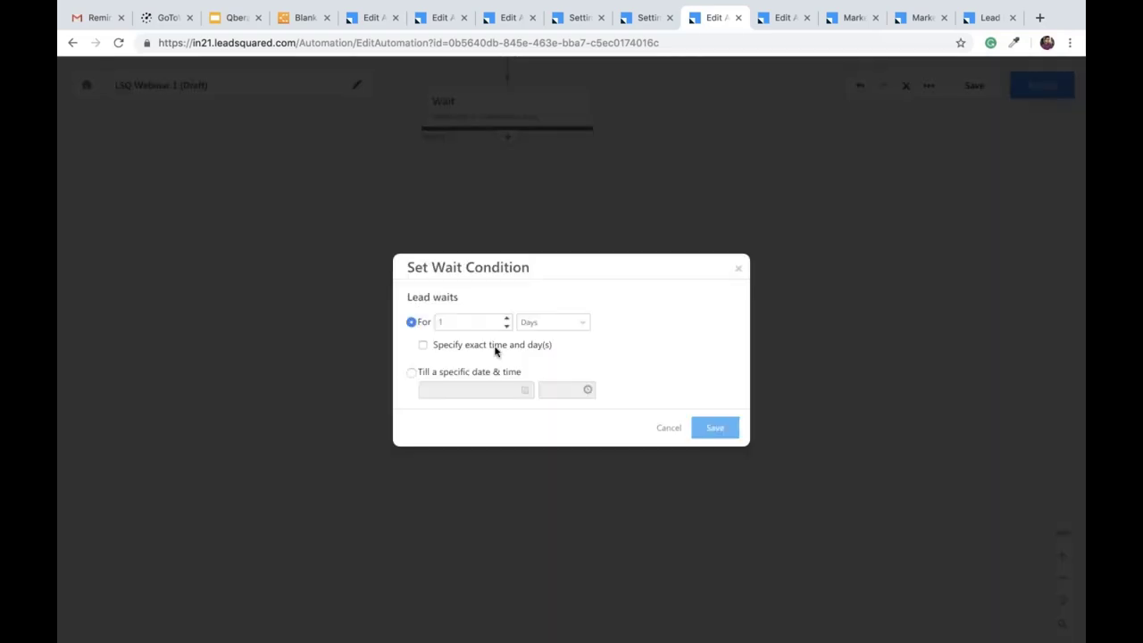
pyautogui.click(470, 318)
pyautogui.press('BackSpace')
pyautogui.write('5')
pyautogui.click(556, 322)
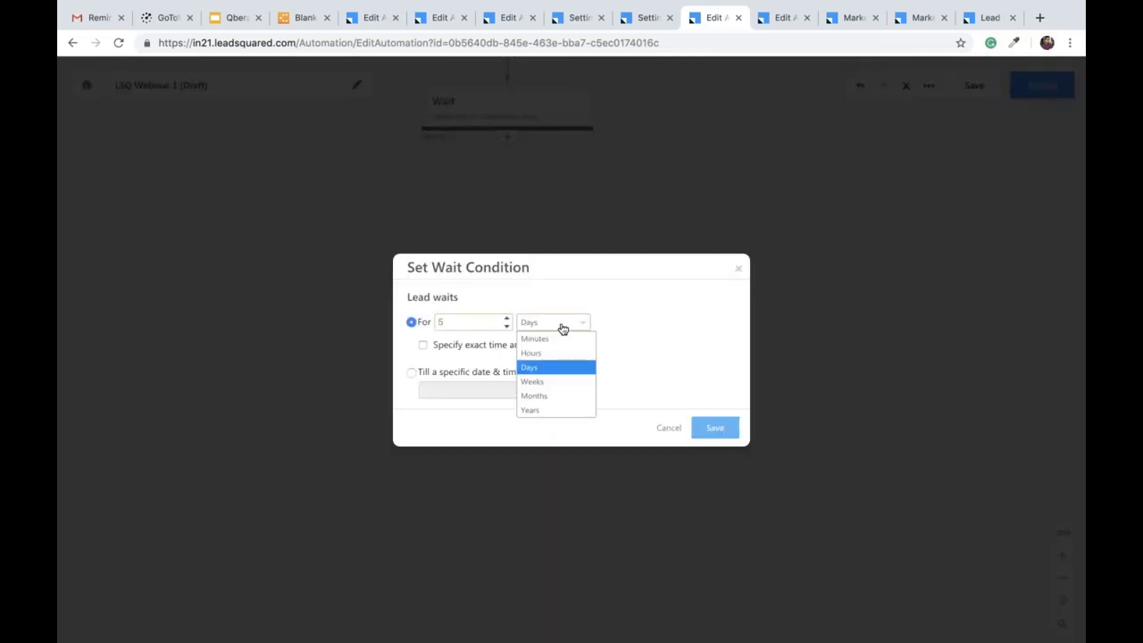
pyautogui.click(546, 340)
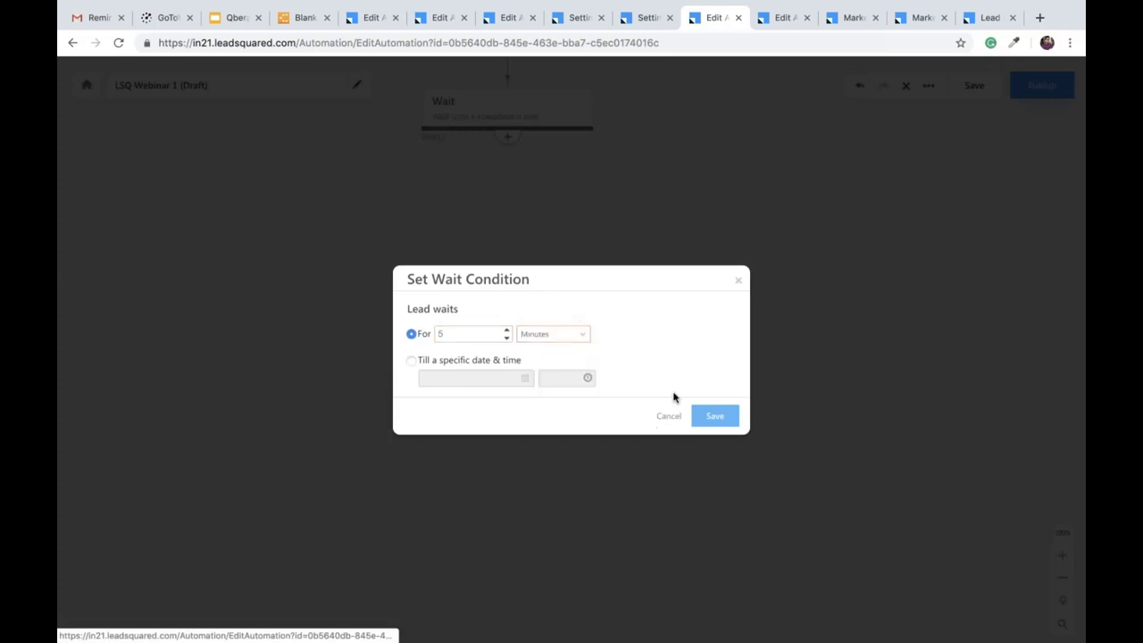
pyautogui.click(716, 418)
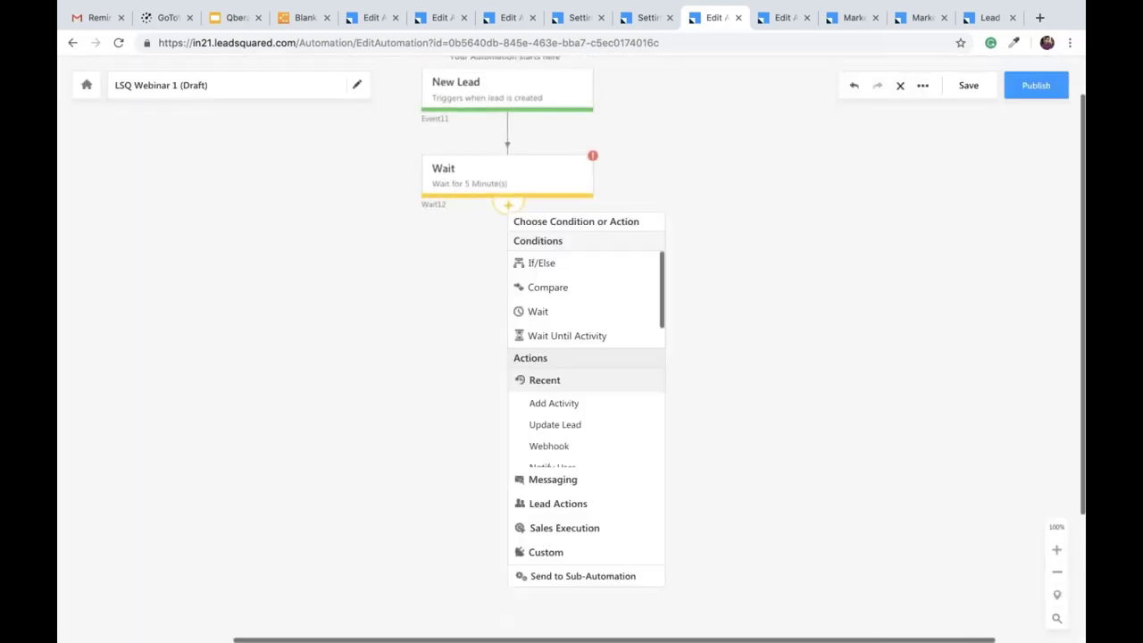
# Add an If/Else card beneath the Wait card with the condition Lead Stage is "Lead Created".
pyautogui.scroll(-1, 572, 355)
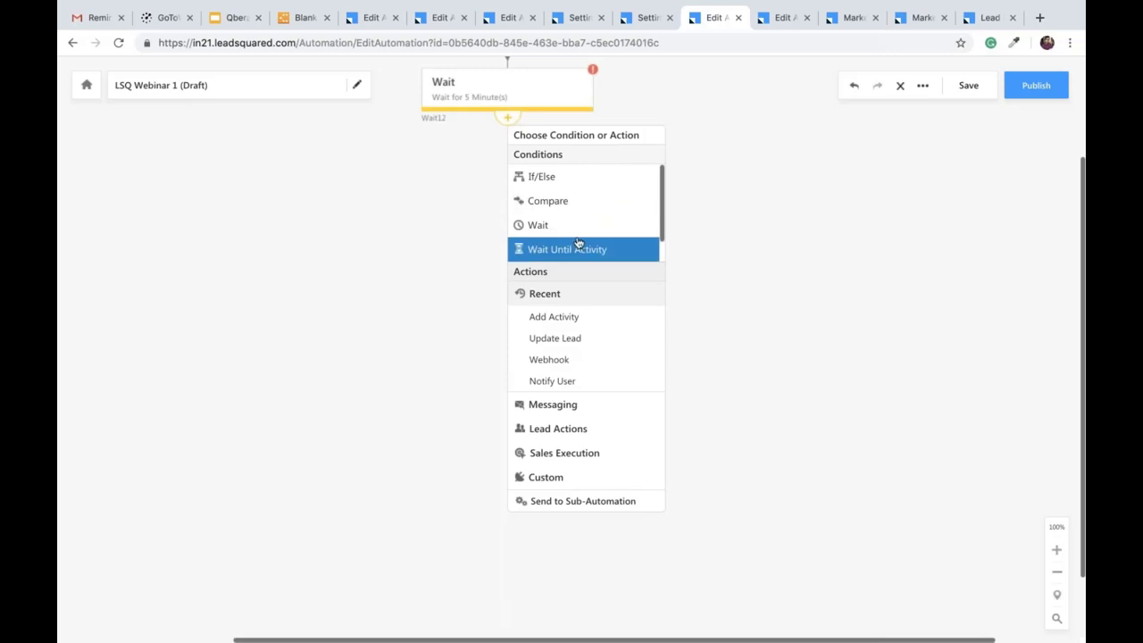
pyautogui.click(587, 179)
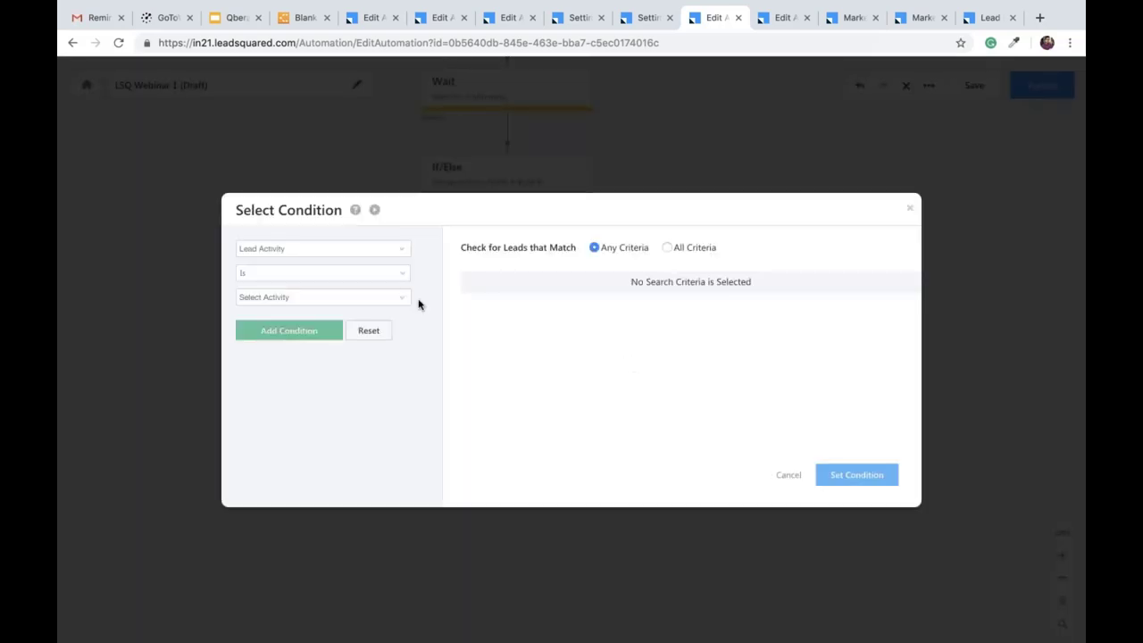
pyautogui.click(402, 254)
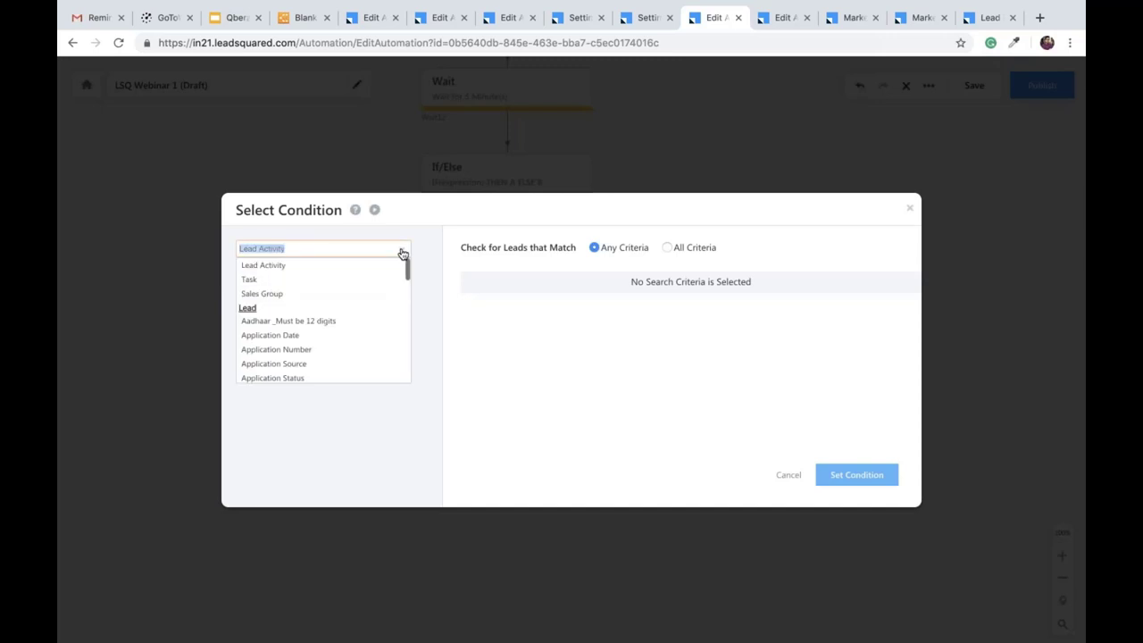
pyautogui.write('lead')
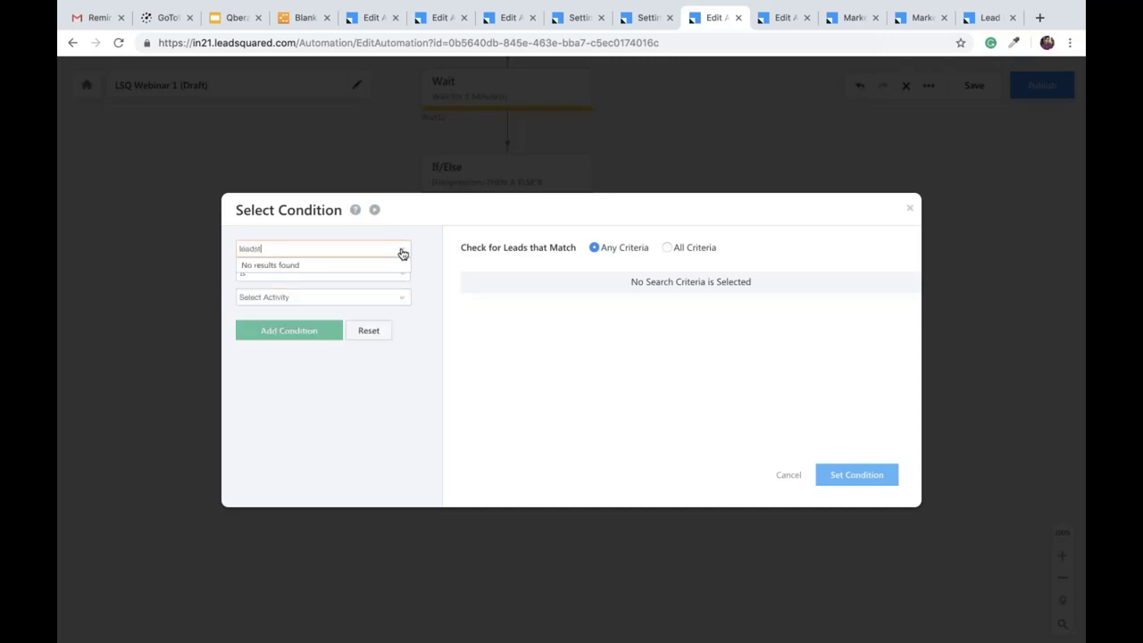
pyautogui.write(' stage')
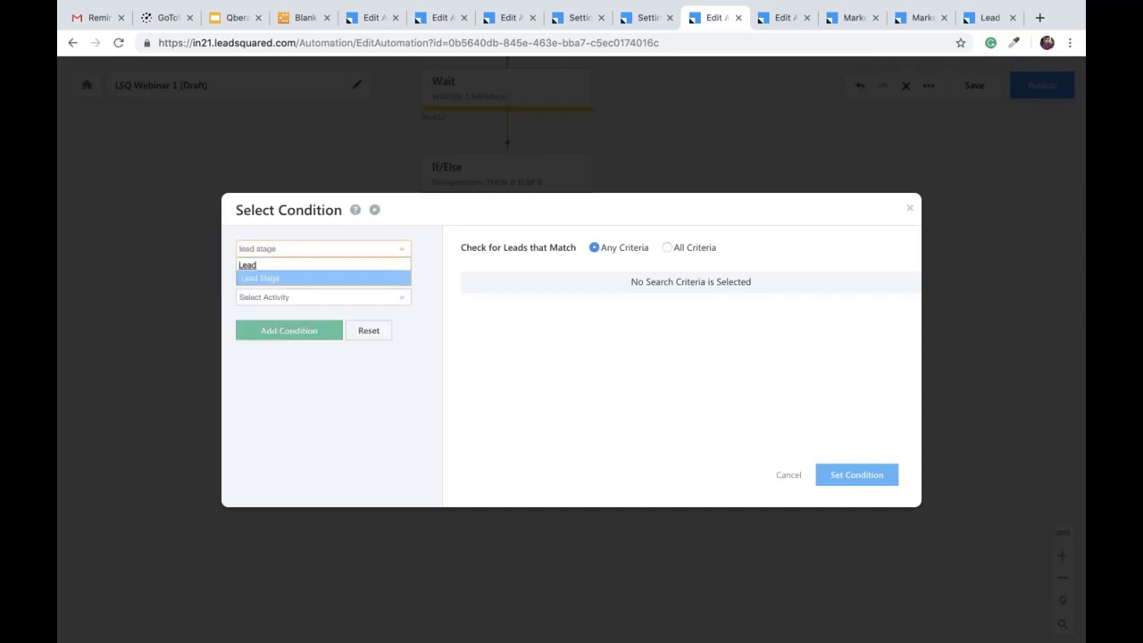
pyautogui.click(384, 277)
pyautogui.click(390, 297)
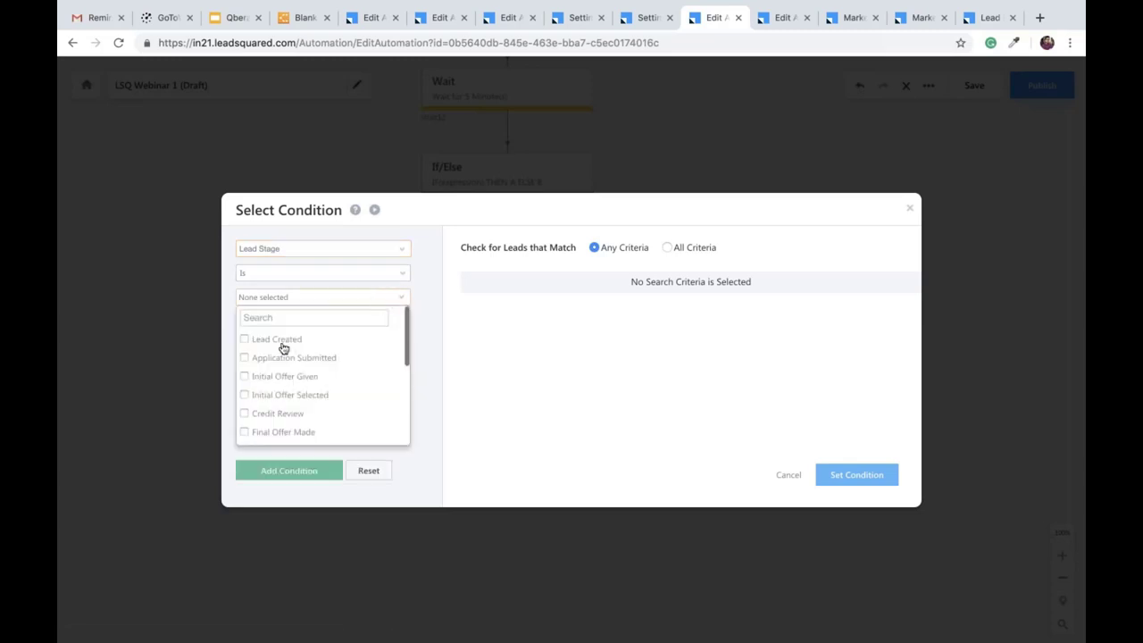
pyautogui.click(244, 340)
pyautogui.click(402, 292)
pyautogui.click(298, 332)
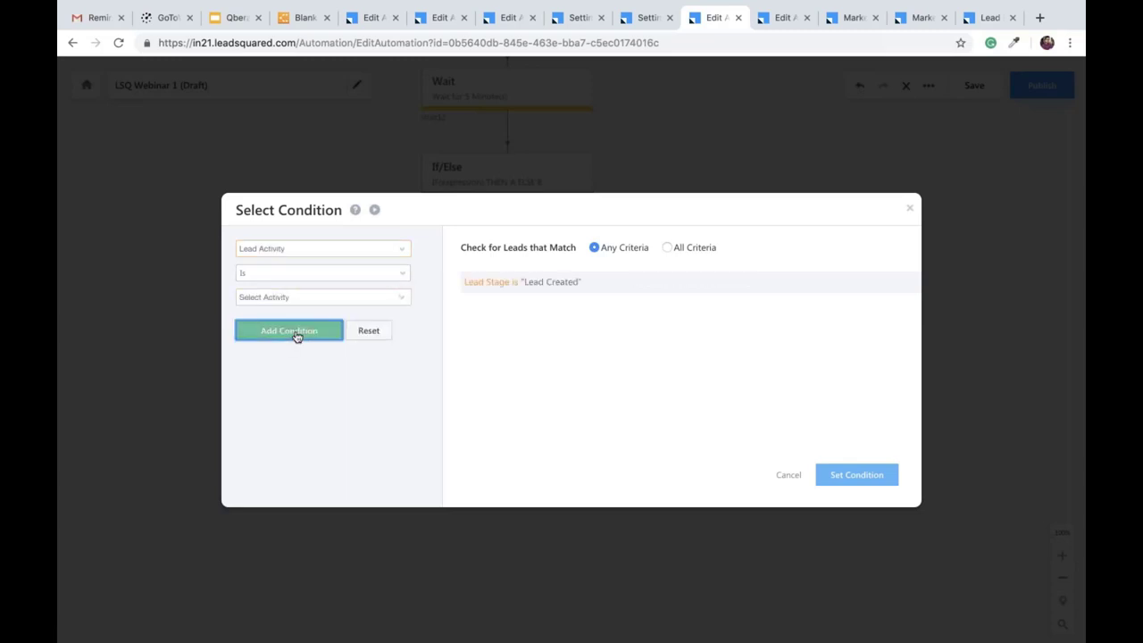
pyautogui.click(883, 480)
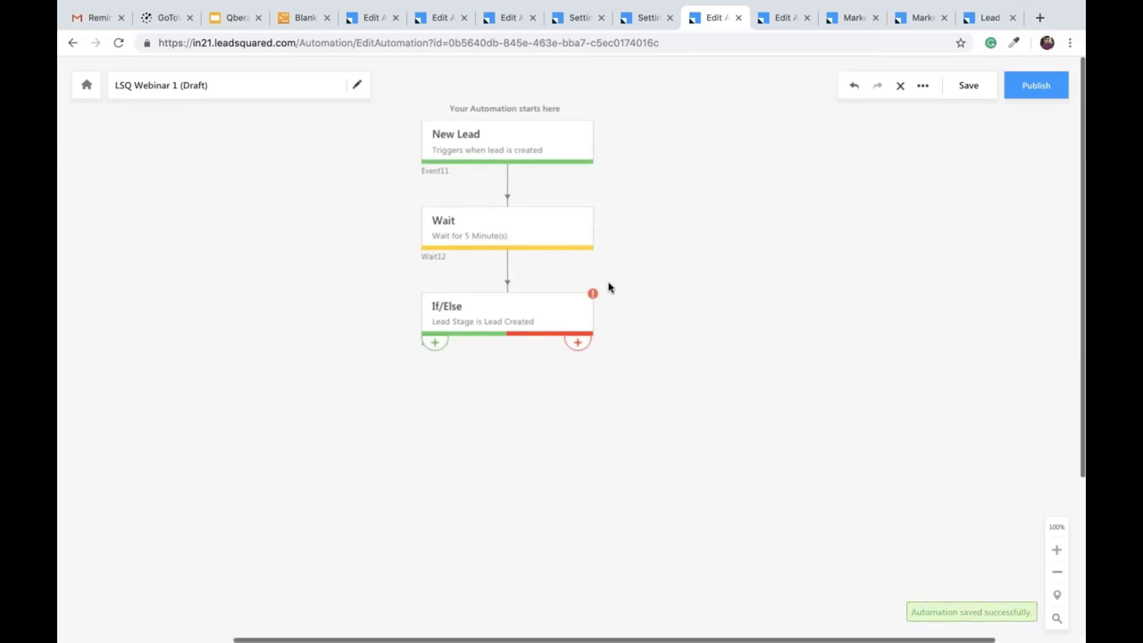
pyautogui.scroll(-1, 705, 309)
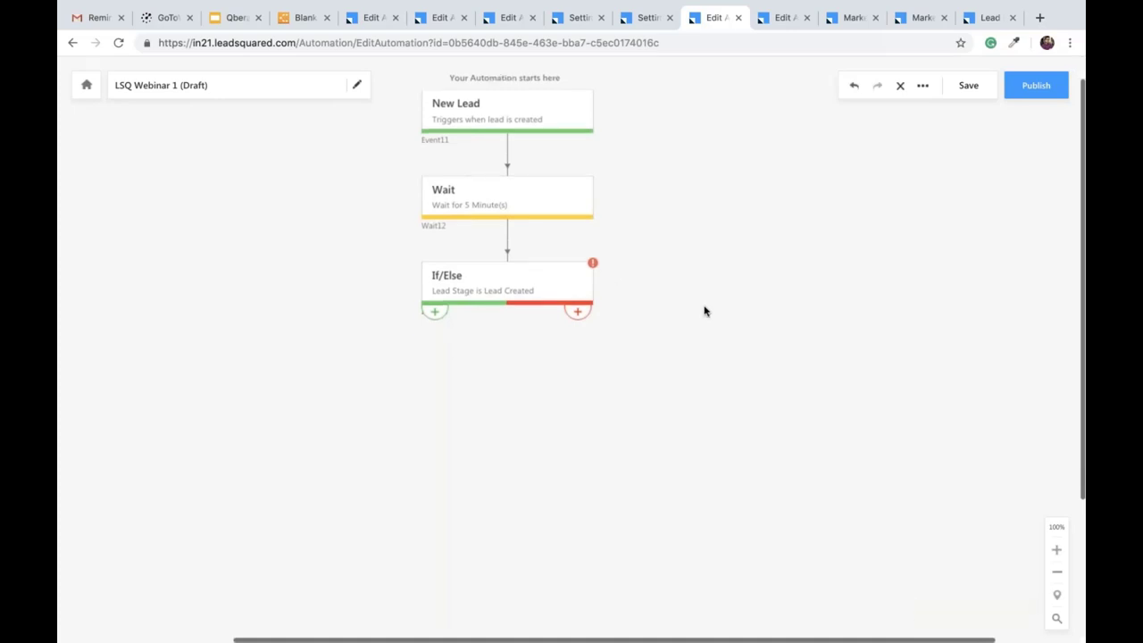
# Add a Send Email action to the Yes branch of the If/Else card and open a blank email from the Text Editor templates.
pyautogui.click(435, 277)
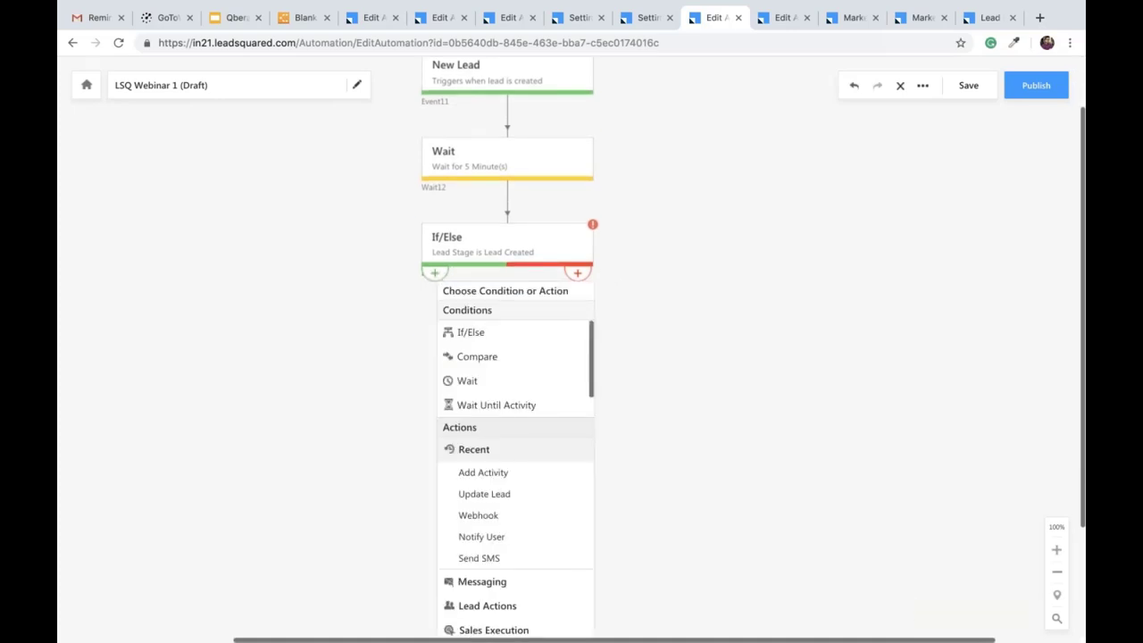
pyautogui.scroll(-2, 501, 454)
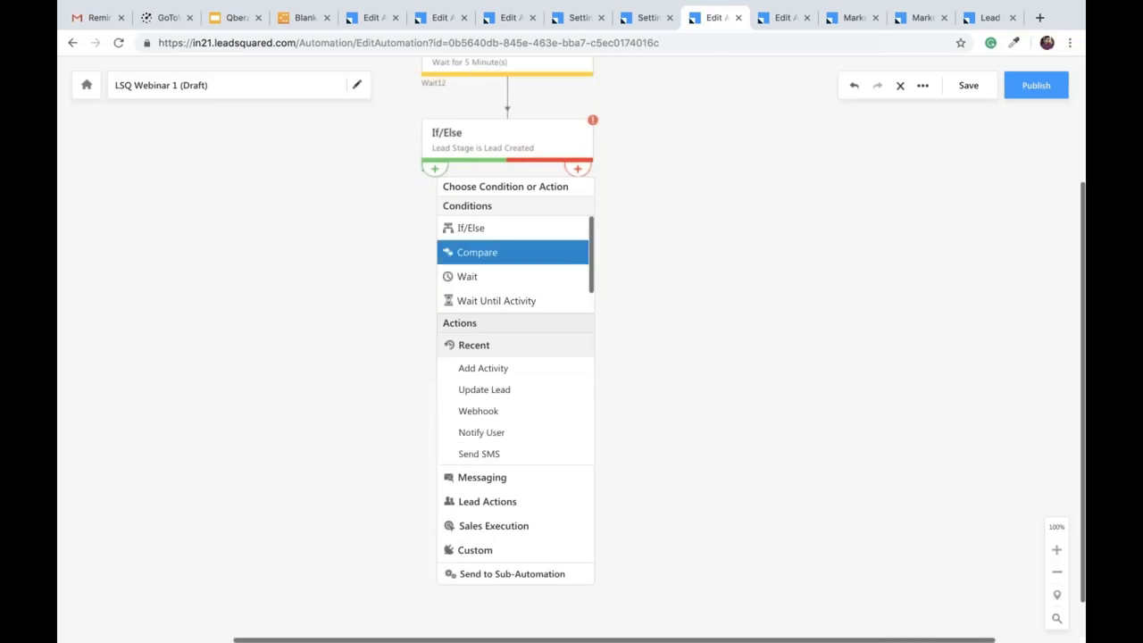
pyautogui.click(495, 475)
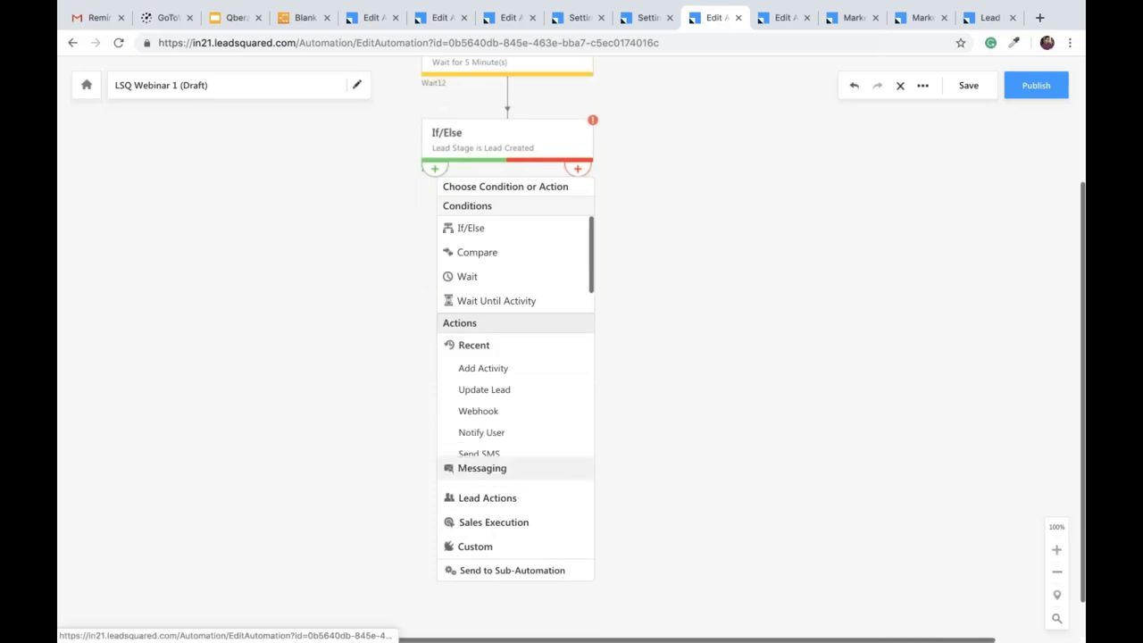
pyautogui.scroll(-1, 487, 420)
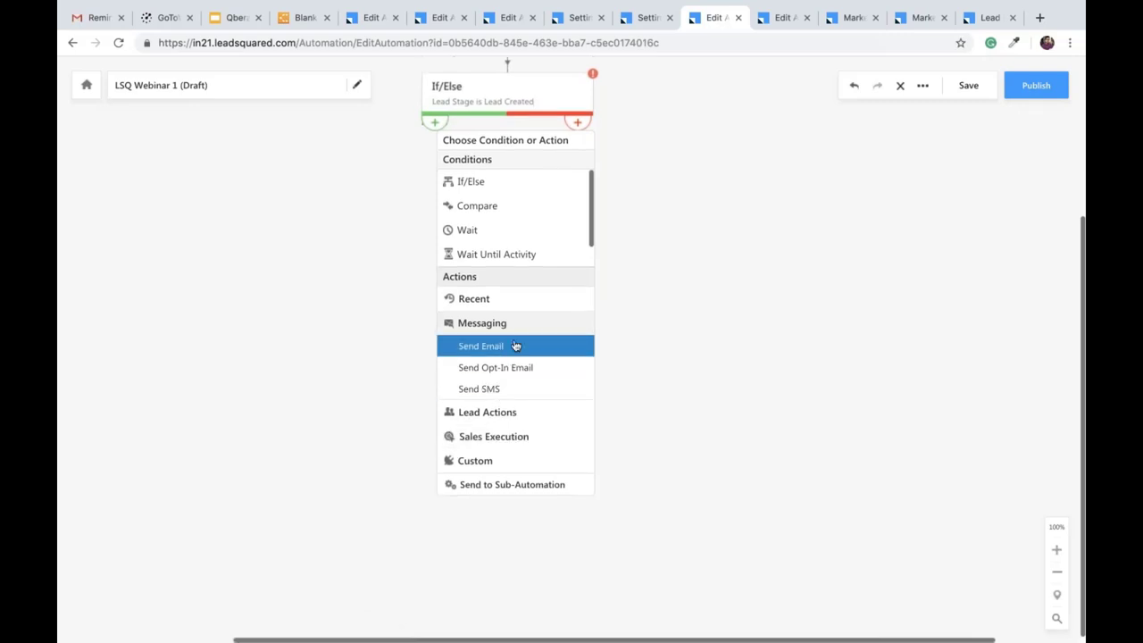
pyautogui.click(516, 346)
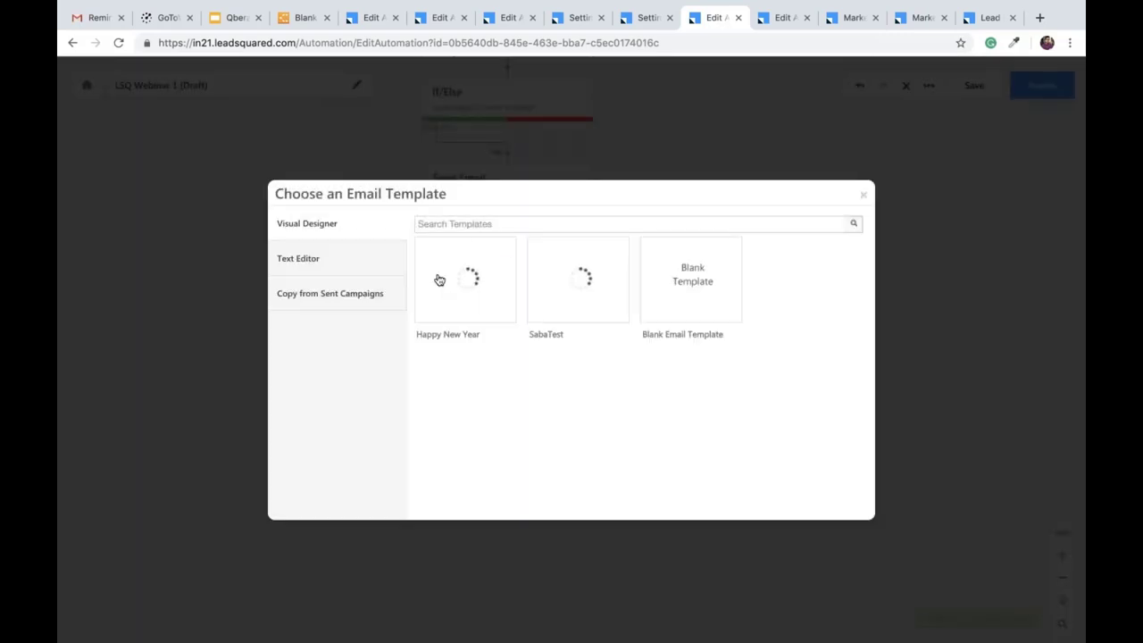
pyautogui.click(330, 258)
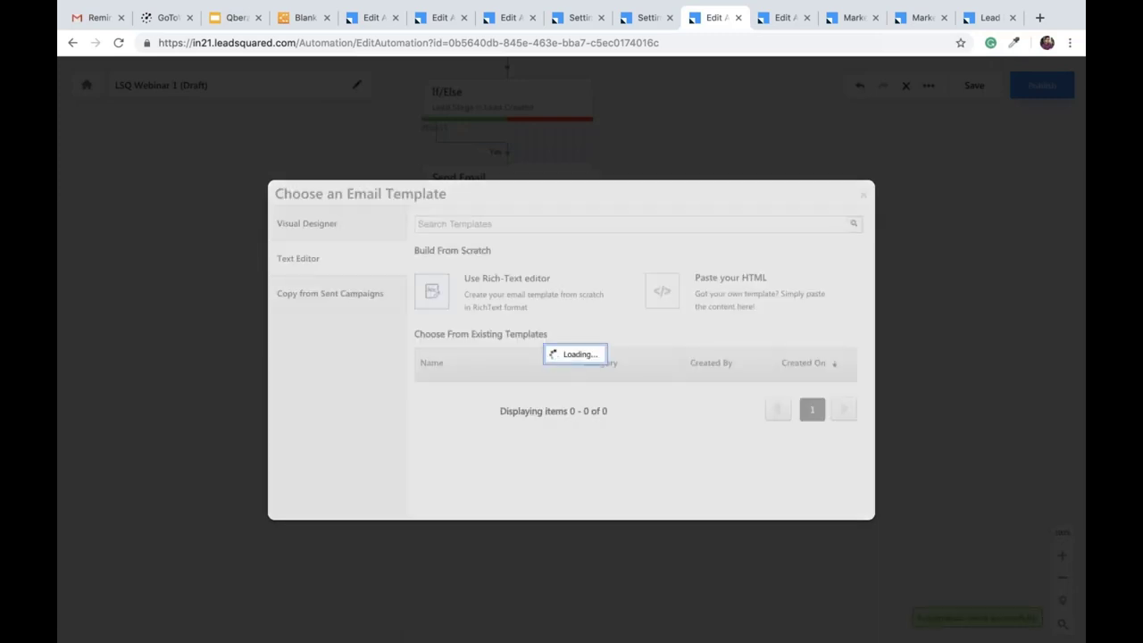
pyautogui.click(474, 288)
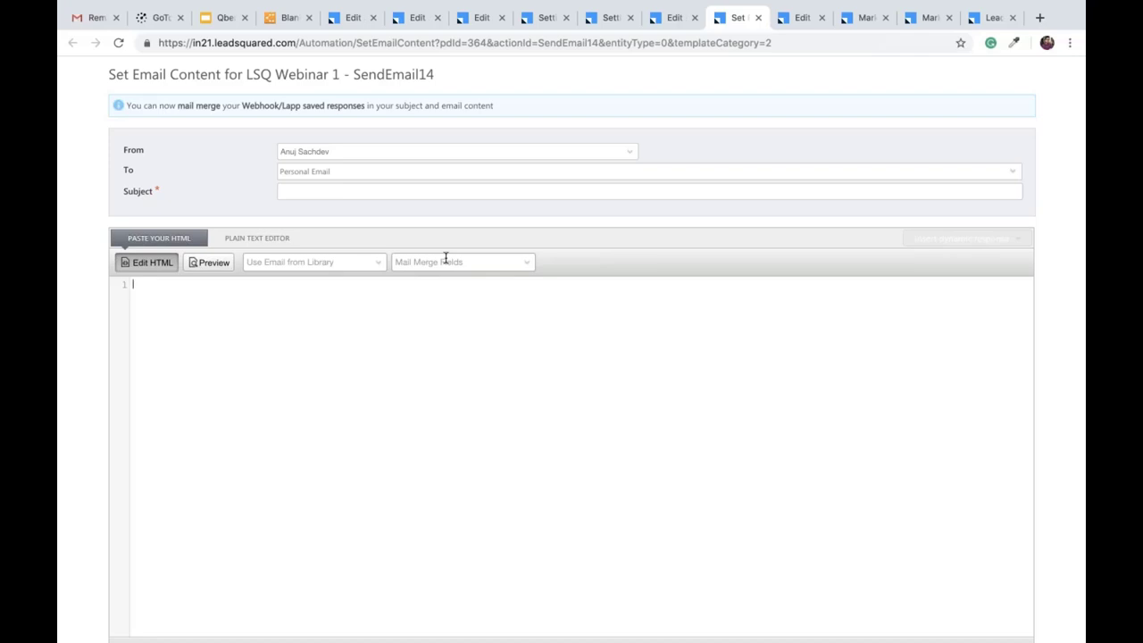
# Insert the lead's Application Number mail merge field in the email body and move it into the Subject.
pyautogui.click(374, 195)
pyautogui.click(395, 313)
pyautogui.click(528, 267)
pyautogui.click(476, 293)
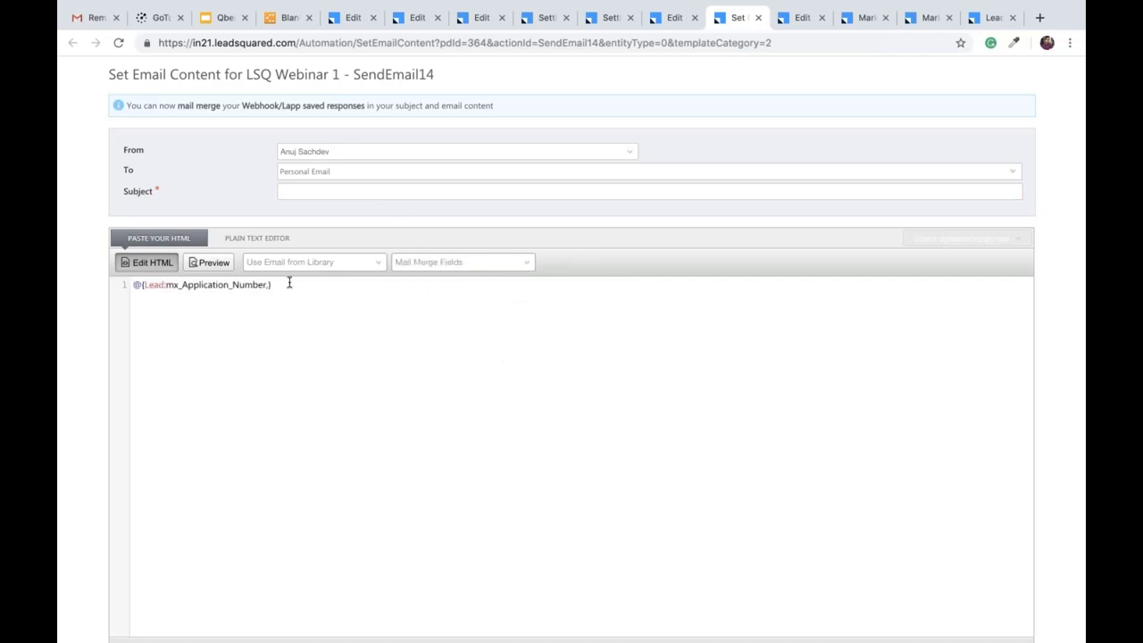
pyautogui.moveTo(289, 284); pyautogui.dragTo(141, 284)
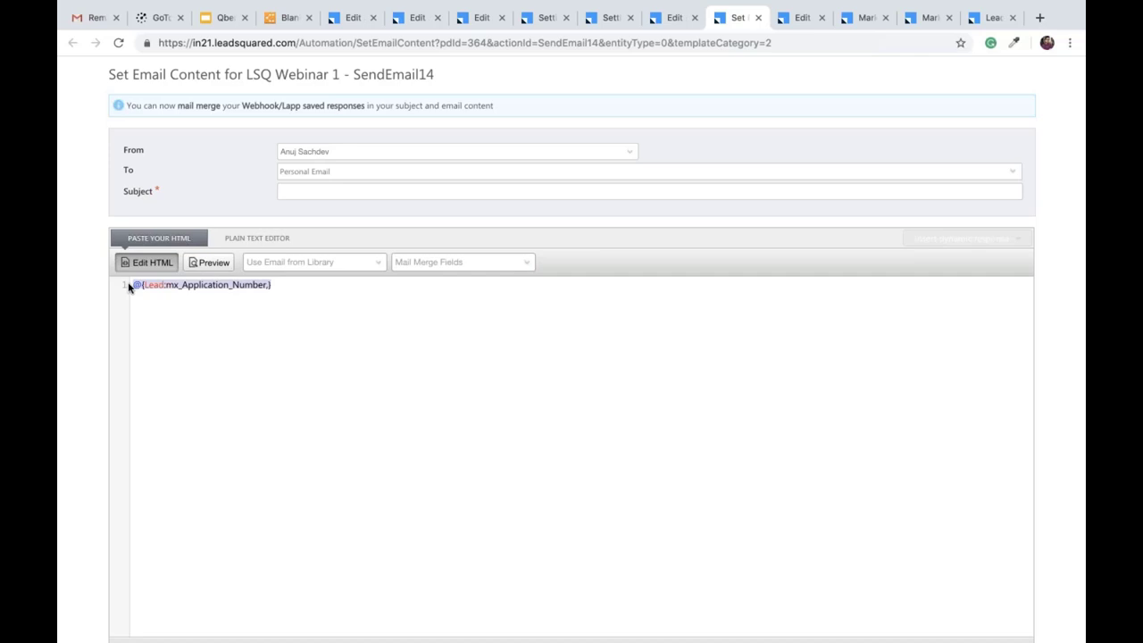
pyautogui.hotkey('ctrl', 'x')
pyautogui.click(297, 195)
pyautogui.hotkey('ctrl', 'v')
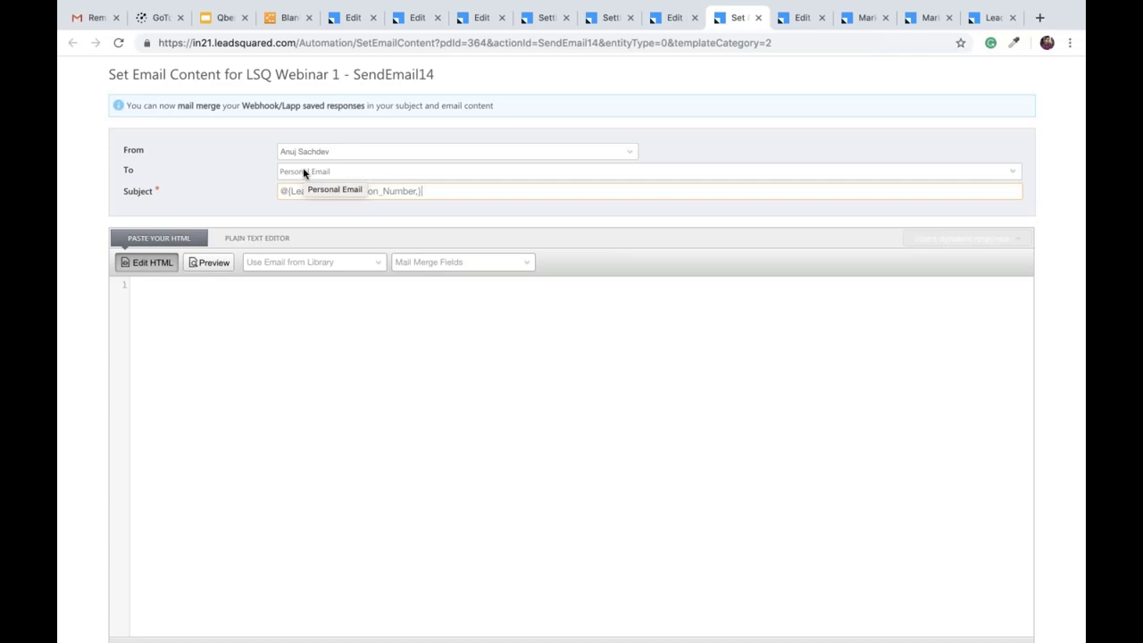
# Return to the LSQ Webinar 1 automation, dismiss the email template chooser, and add a Send SMS action beneath Send Email without choosing a template.
pyautogui.click(670, 19)
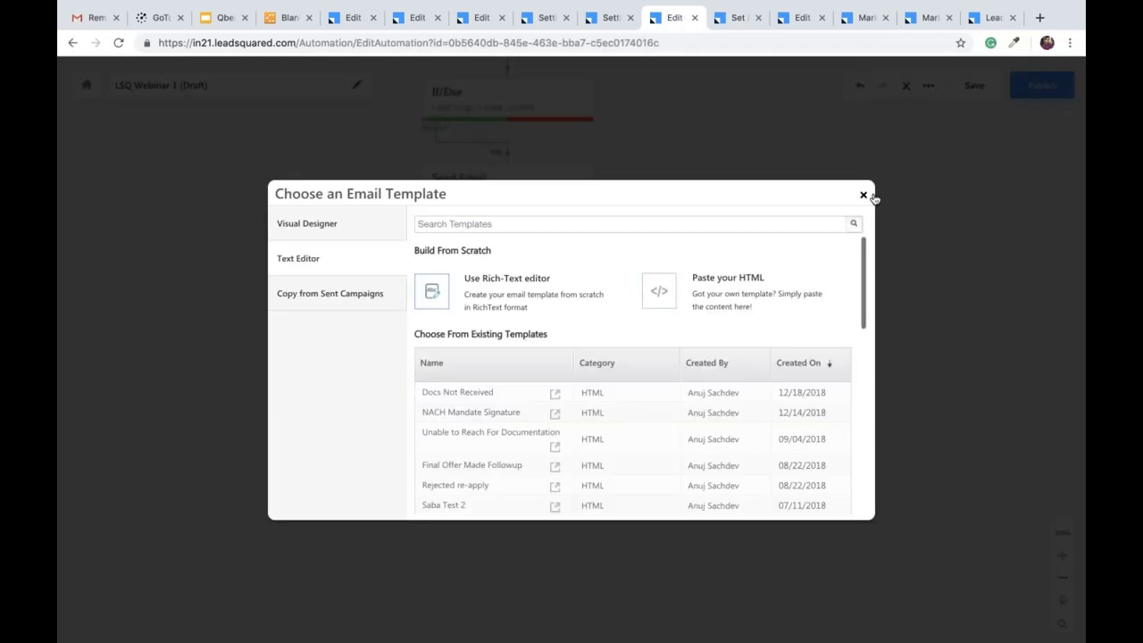
pyautogui.click(863, 194)
pyautogui.click(507, 207)
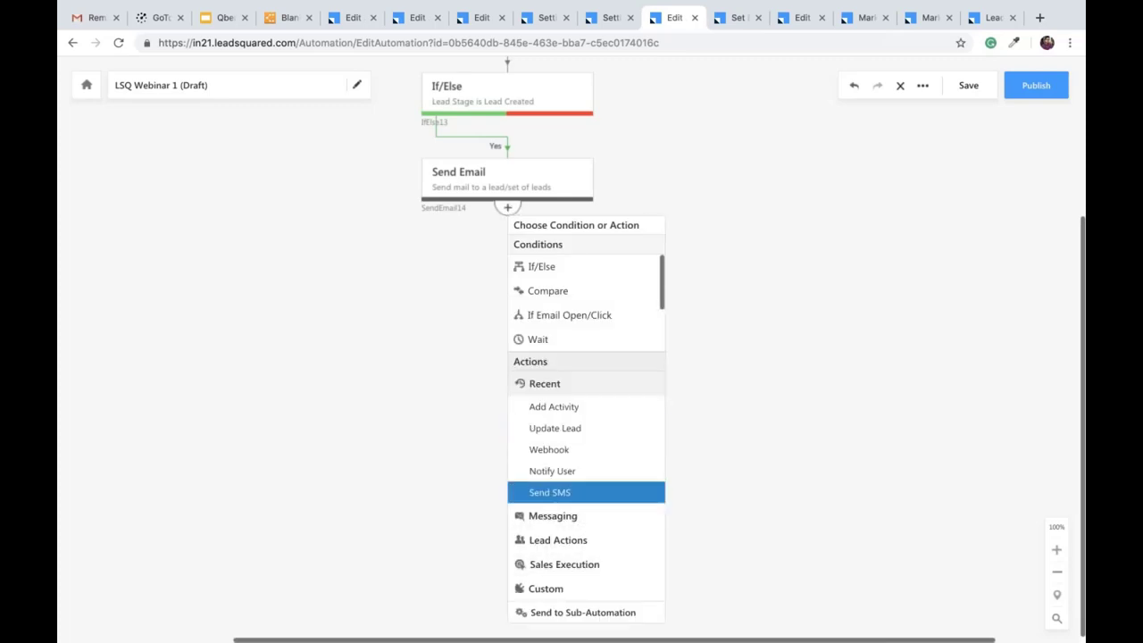
pyautogui.click(587, 493)
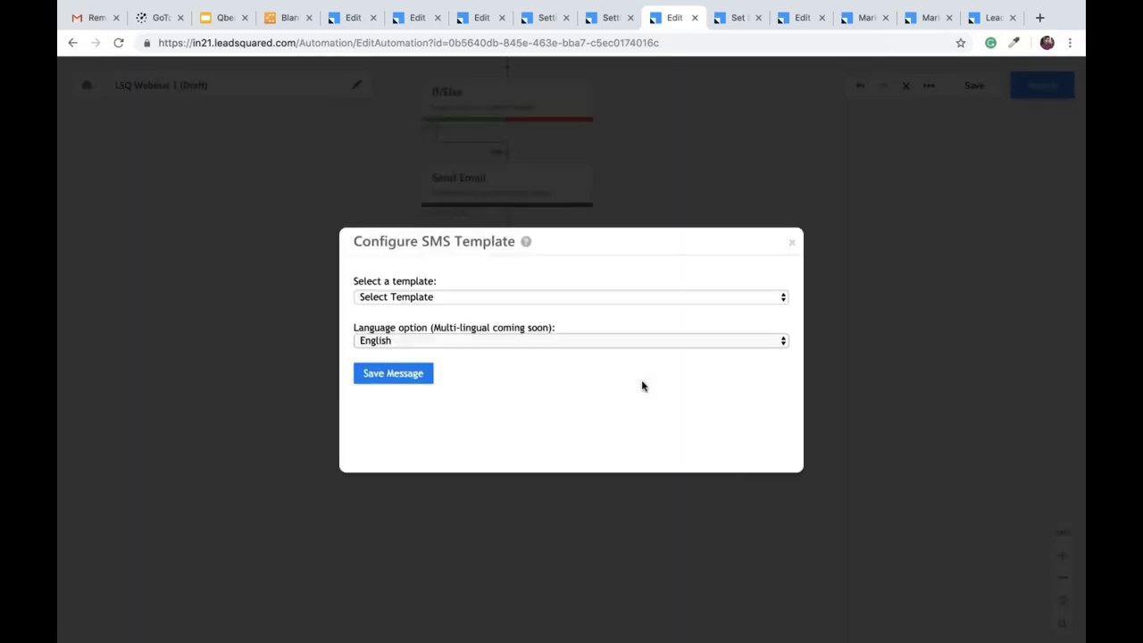
pyautogui.click(502, 299)
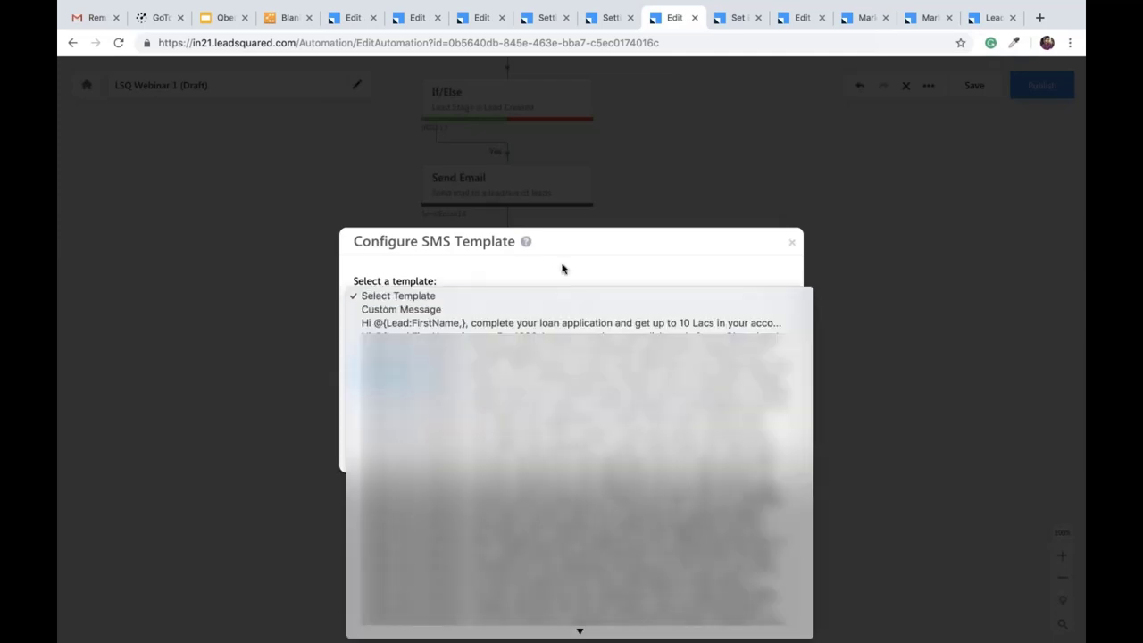
pyautogui.click(538, 299)
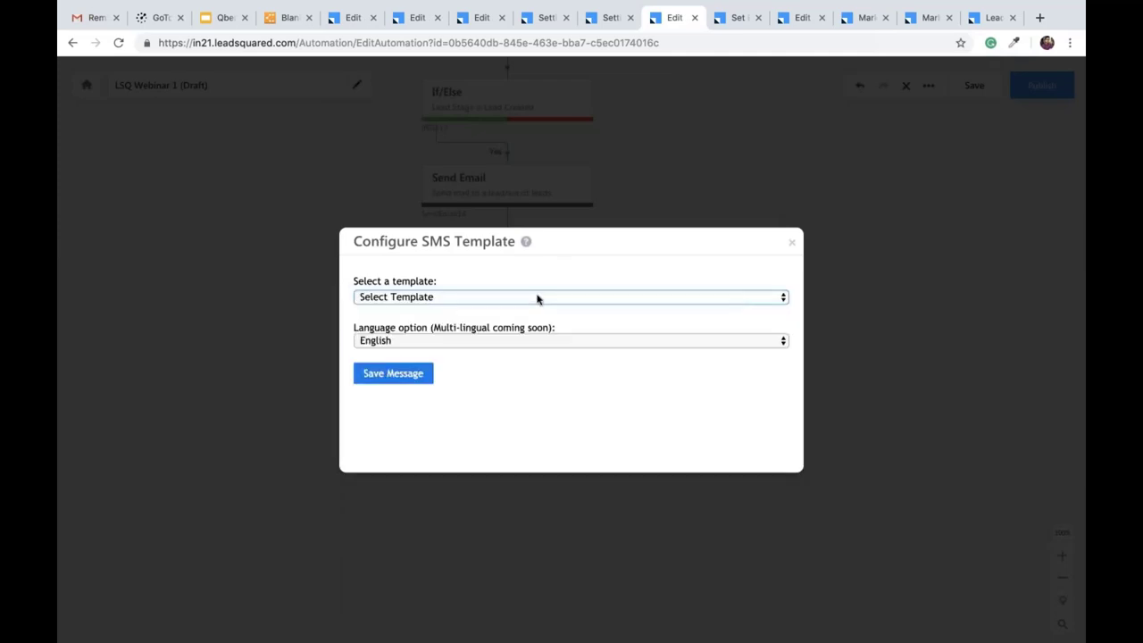
pyautogui.click(412, 375)
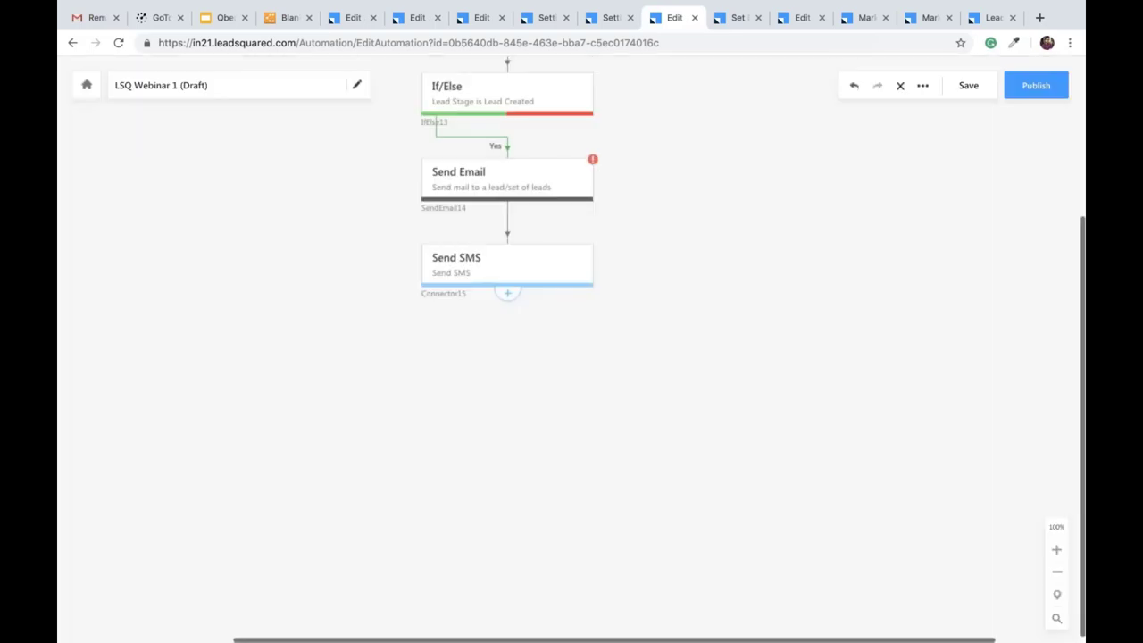
# Add a Split Test as a second path beneath the Wait card and close its configuration without saving settings.
pyautogui.scroll(4, 643, 239)
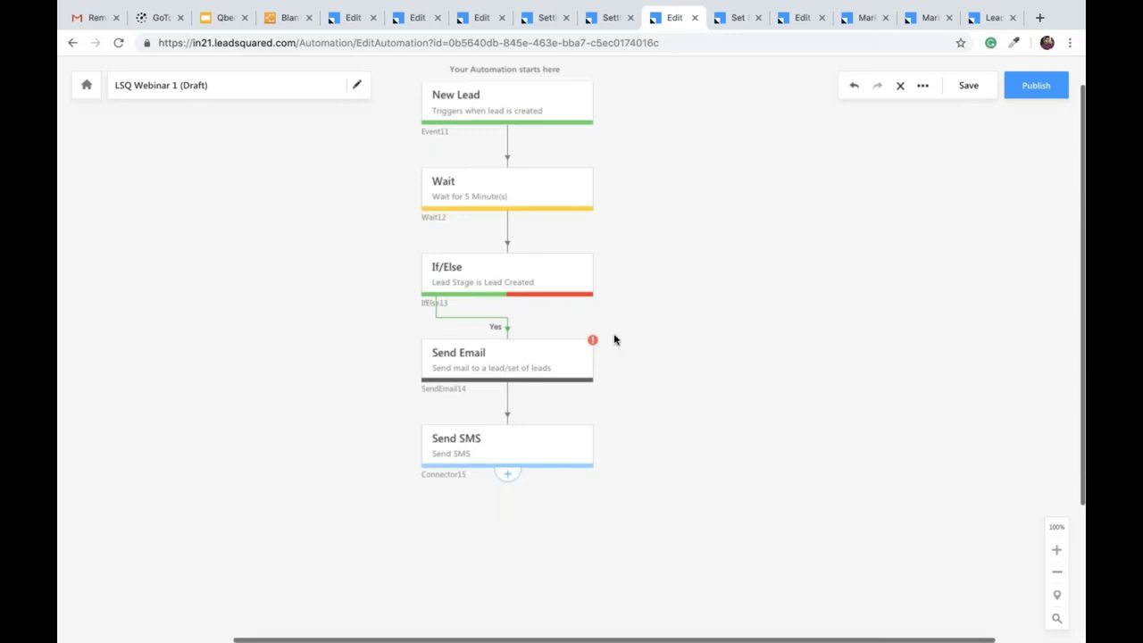
pyautogui.scroll(-1, 614, 339)
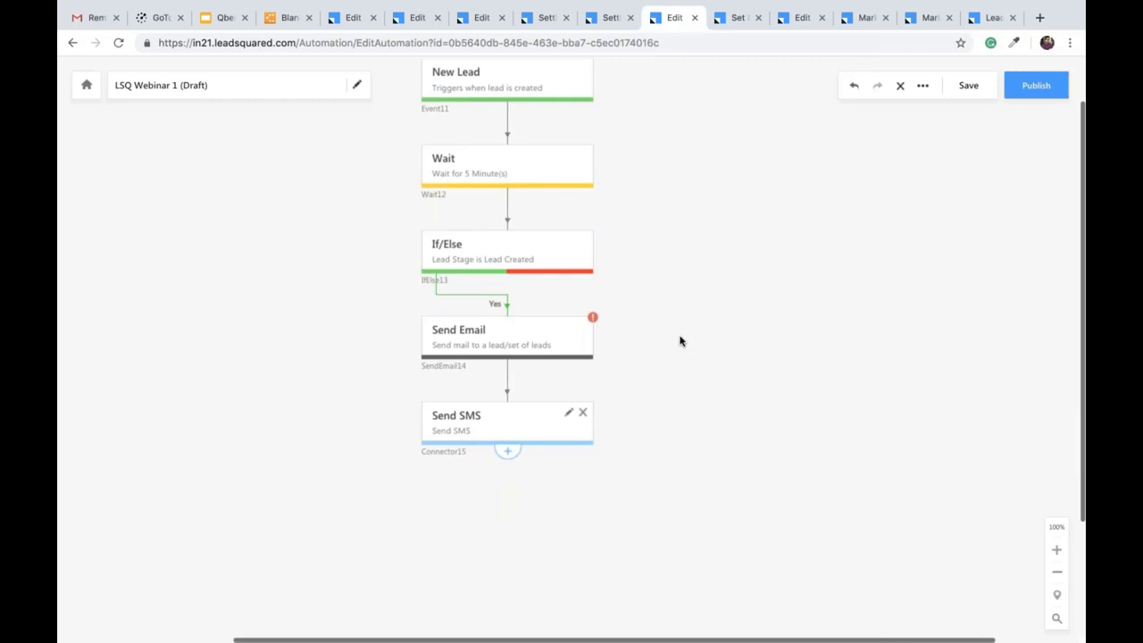
pyautogui.scroll(3, 679, 340)
pyautogui.click(507, 256)
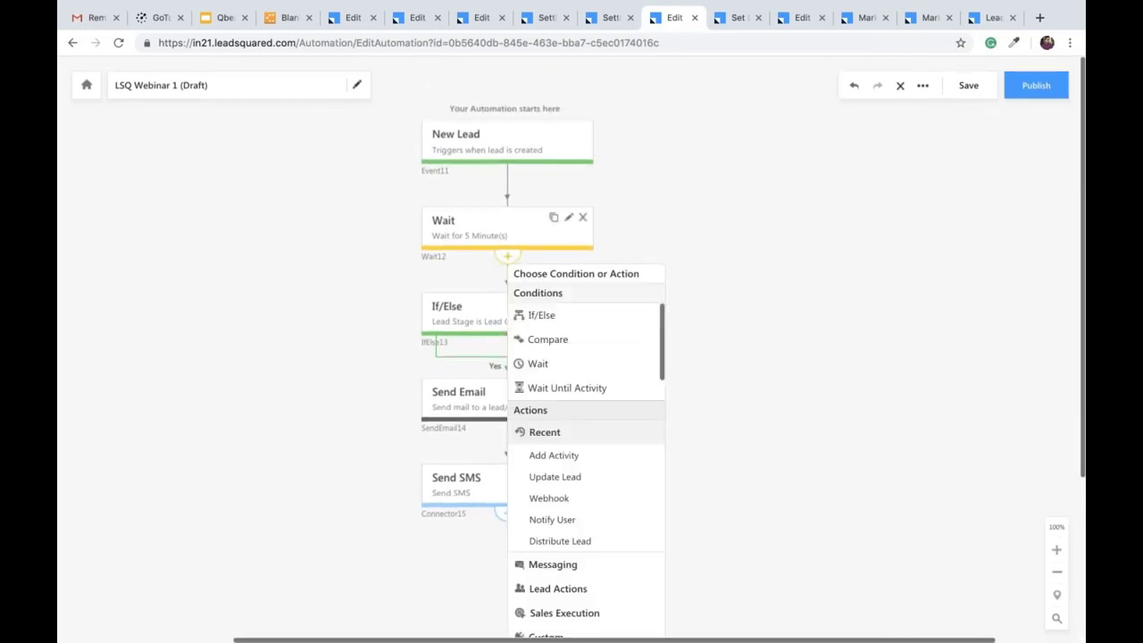
pyautogui.scroll(-5, 554, 283)
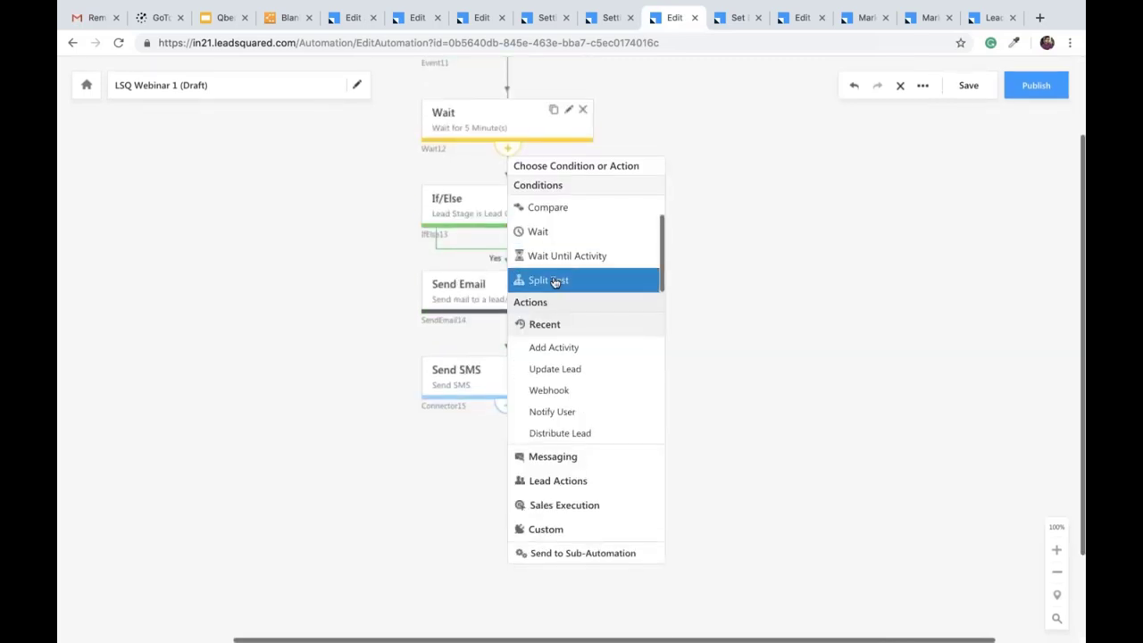
pyautogui.click(555, 282)
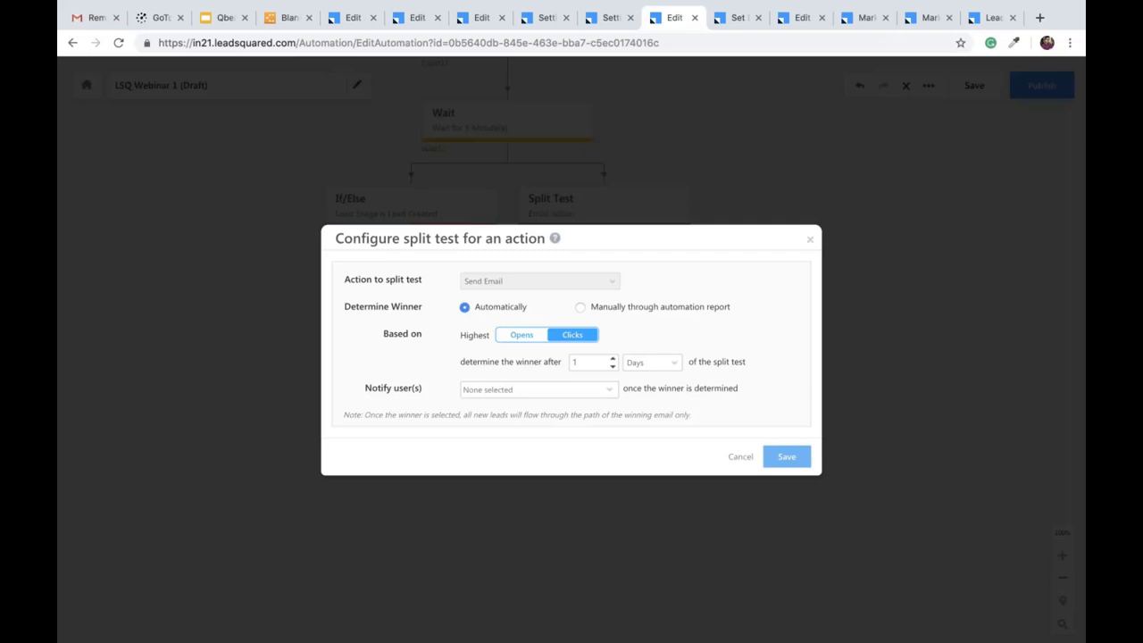
pyautogui.click(811, 241)
pyautogui.scroll(3, 700, 277)
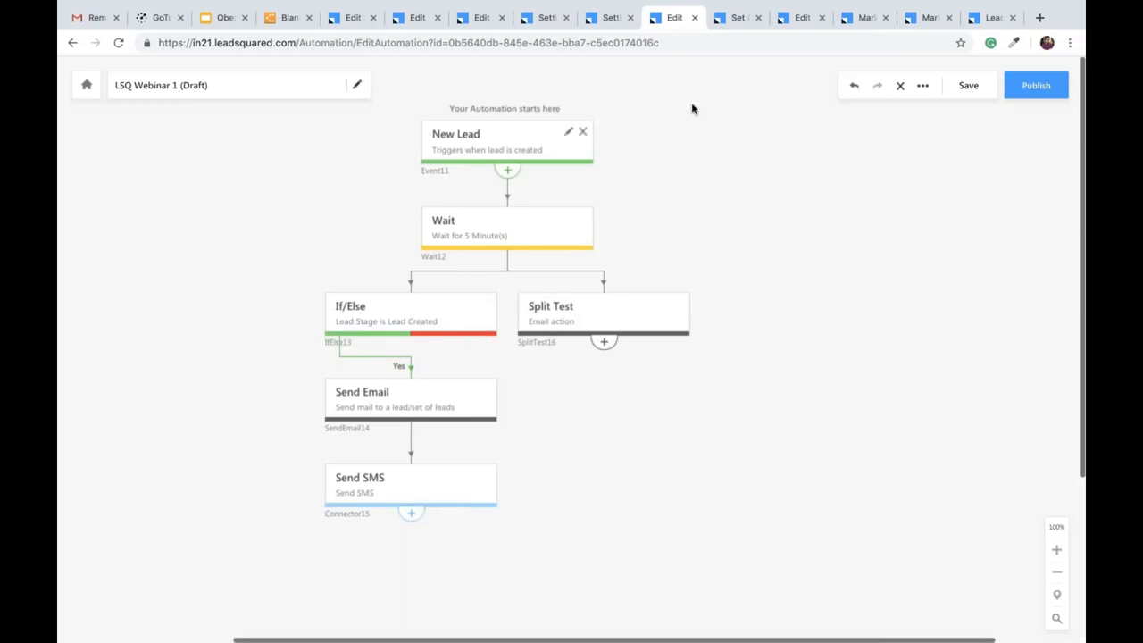
# Close the email content page and check the New Activity on Lead trigger's settings in the LSQ Webinar 2 automation.
pyautogui.click(601, 26)
pyautogui.click(734, 26)
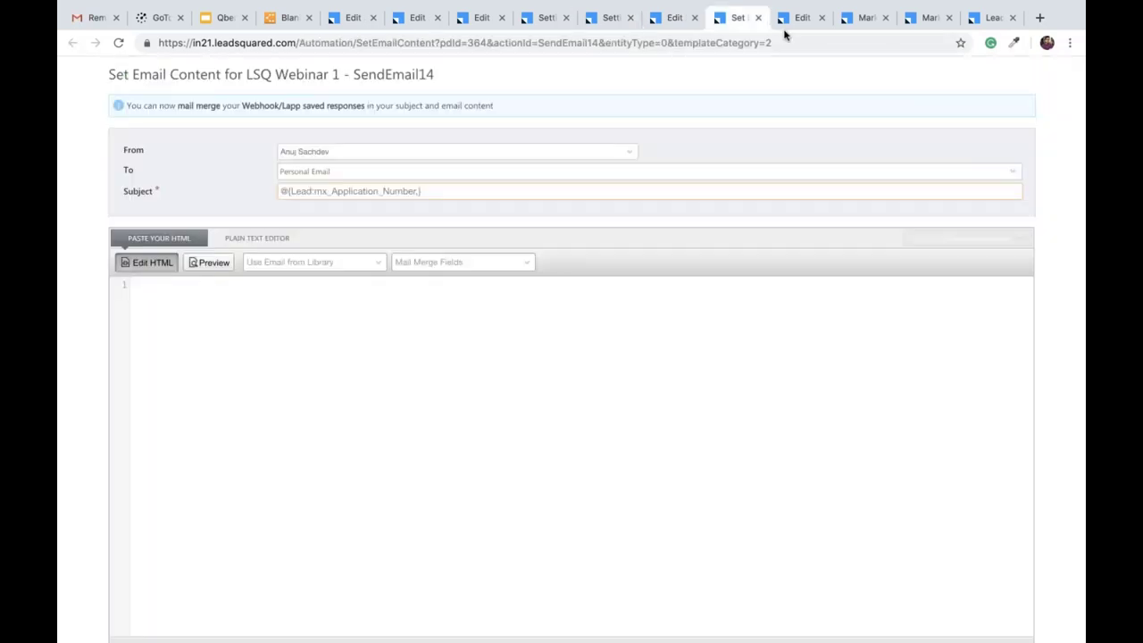
pyautogui.click(755, 17)
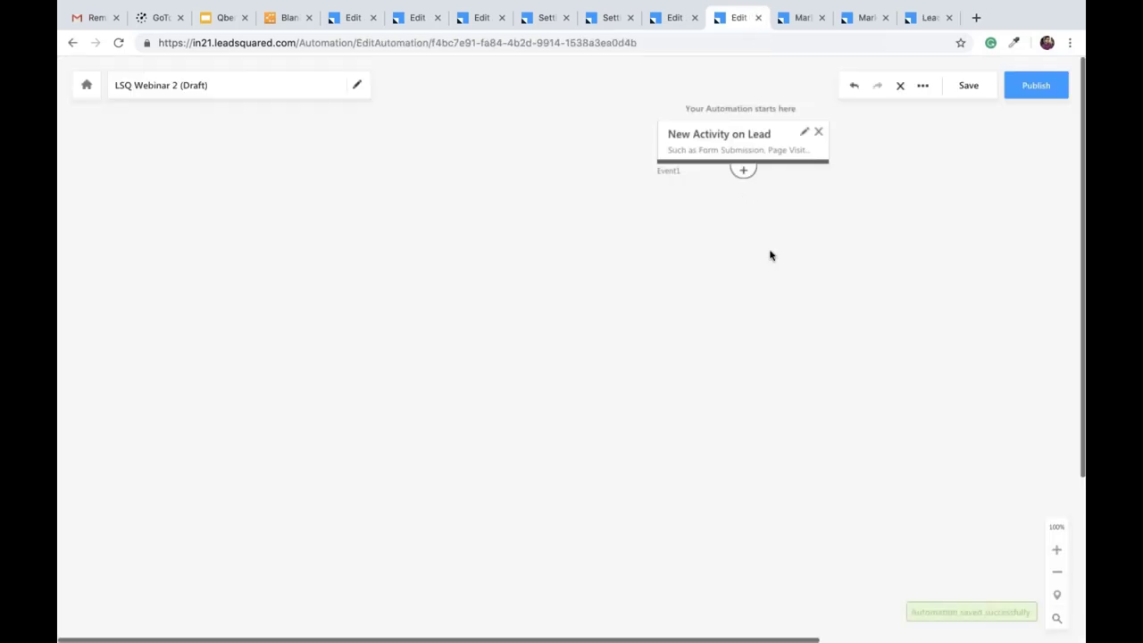
pyautogui.hscroll(1, 785, 239)
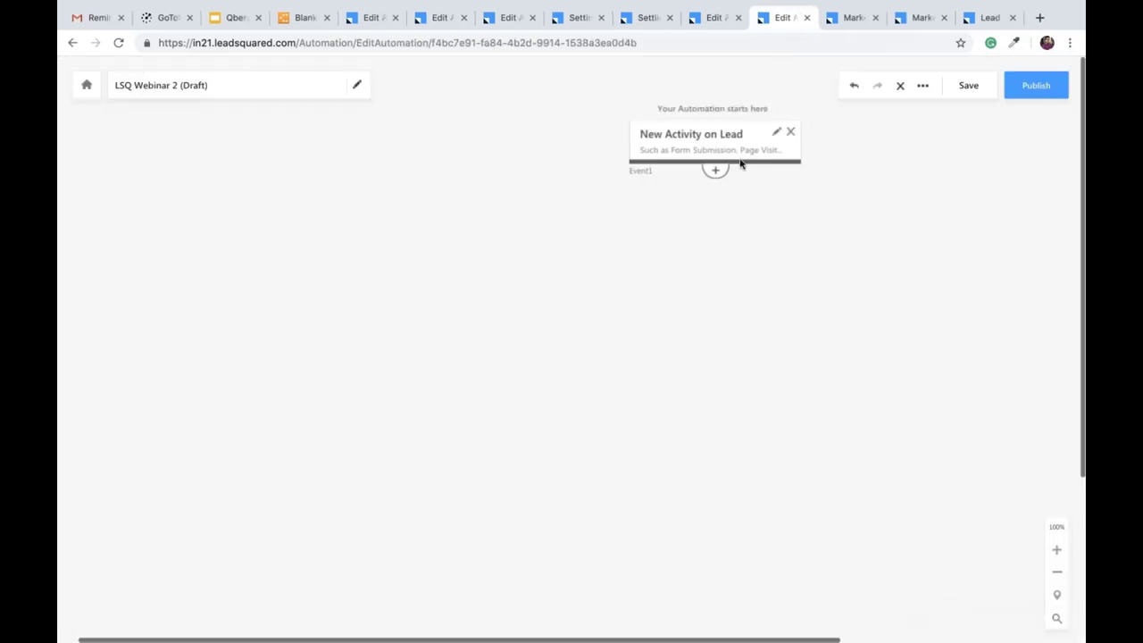
pyautogui.click(777, 136)
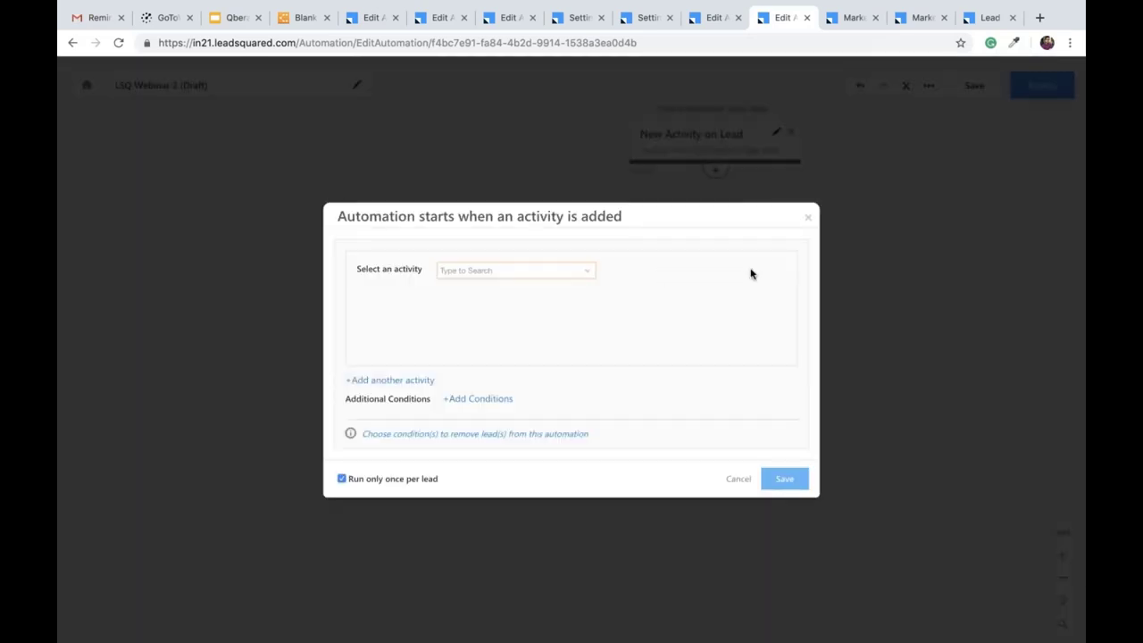
pyautogui.click(810, 221)
# Replace the trigger with a New Activity on Lead trigger for the Generate eAgreement activity and save it.
pyautogui.click(792, 133)
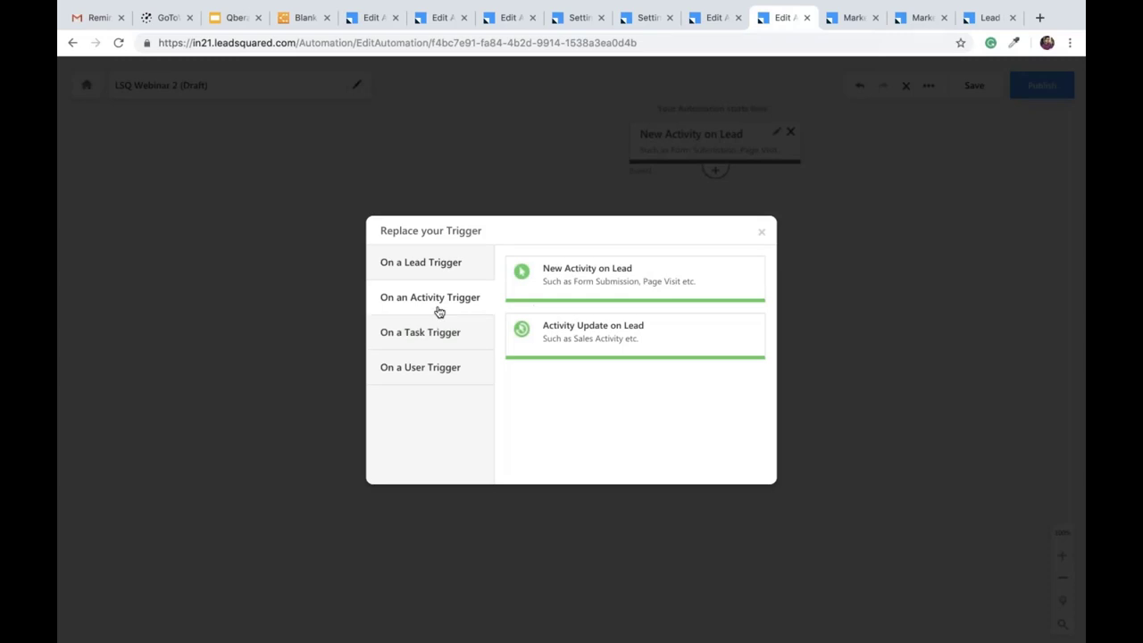
pyautogui.click(608, 282)
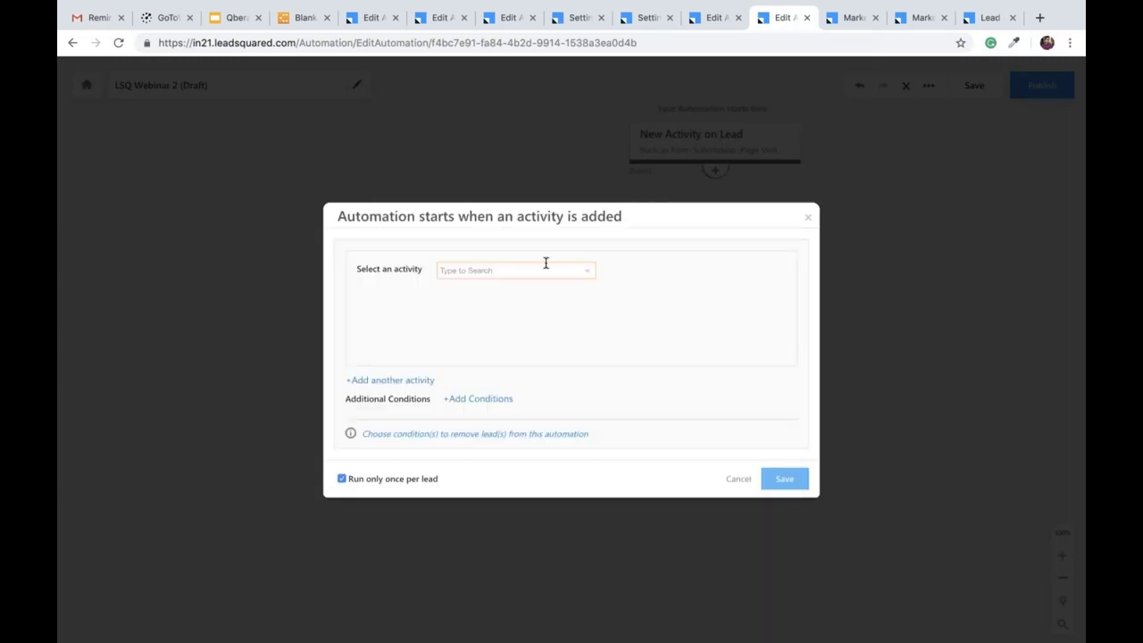
pyautogui.click(594, 275)
pyautogui.write('gener')
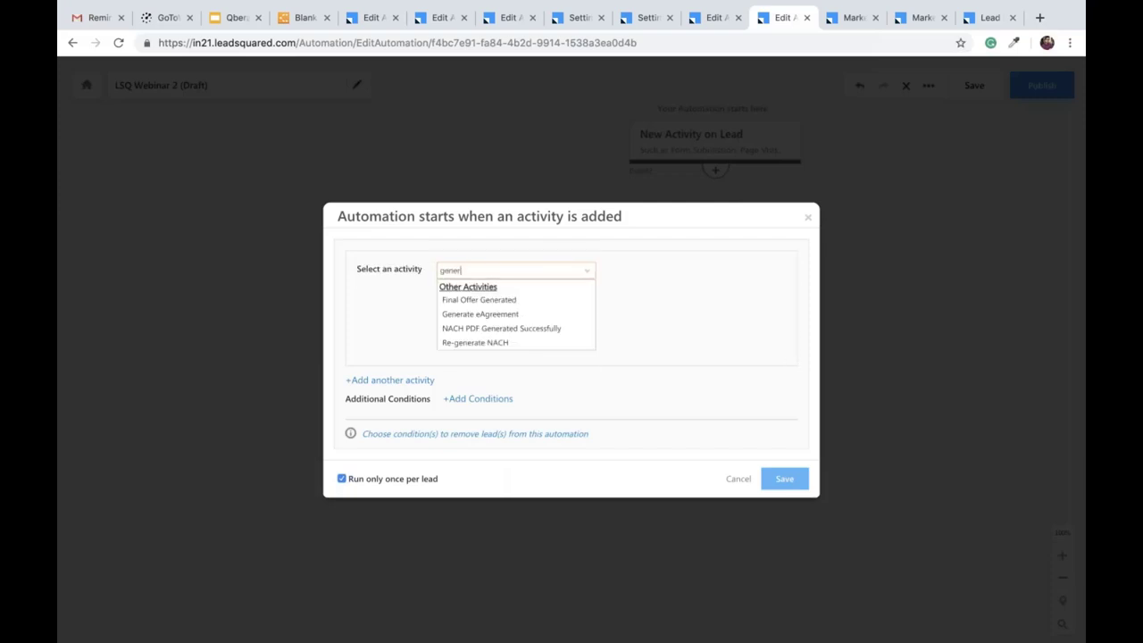
pyautogui.click(535, 315)
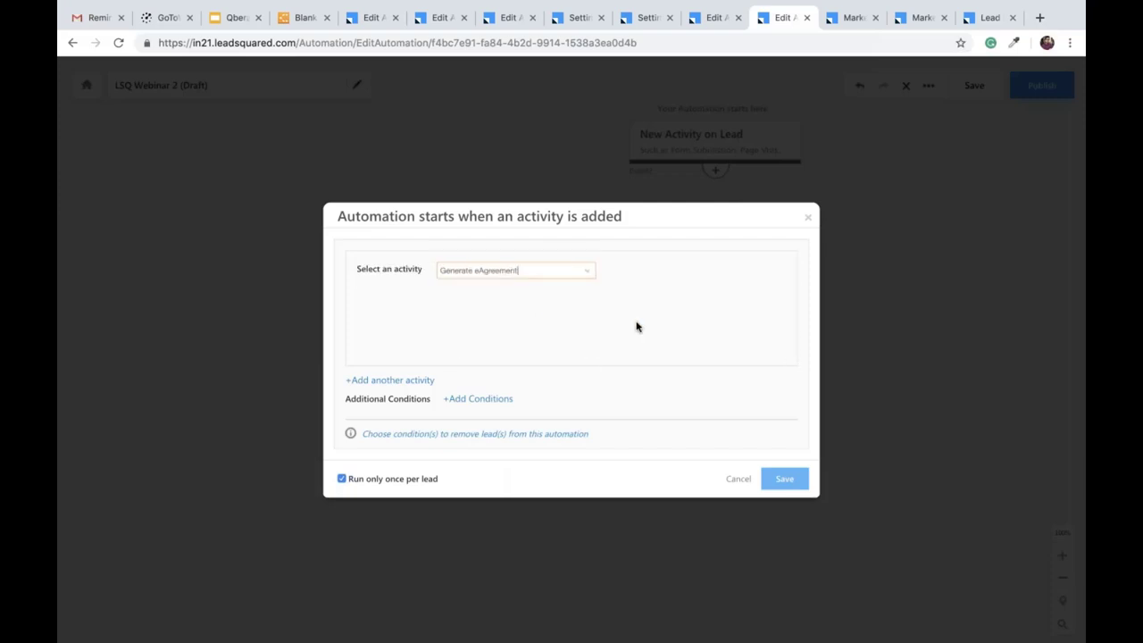
pyautogui.click(785, 478)
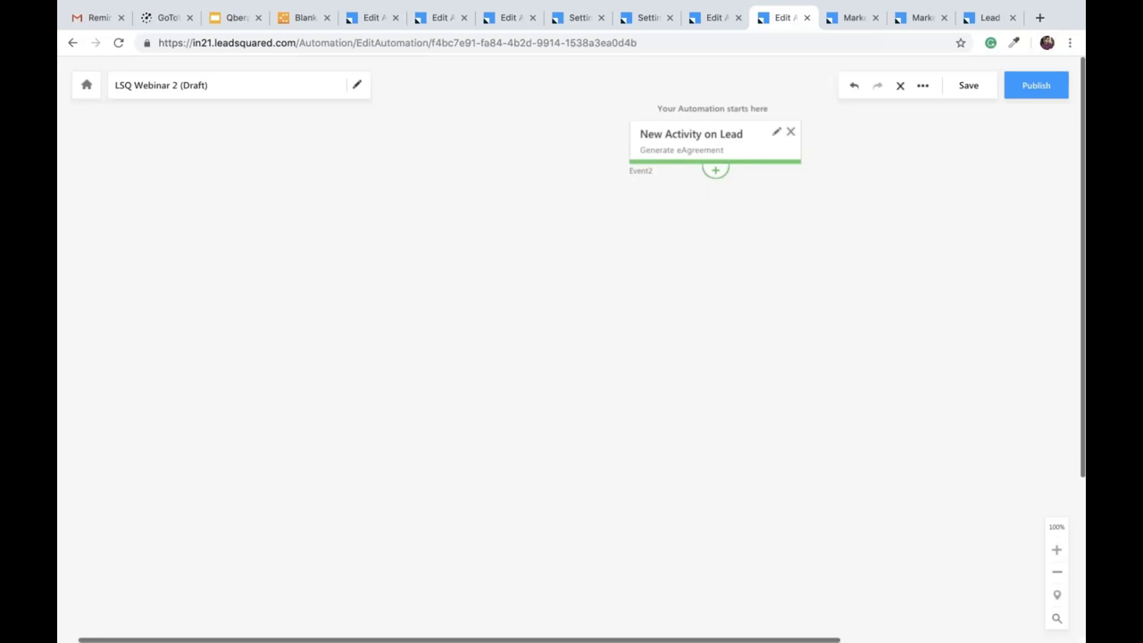
# Add a Webhook action beneath the New Activity on Lead trigger in the LSQ Webinar 2 automation.
pyautogui.hscroll(2, 630, 209)
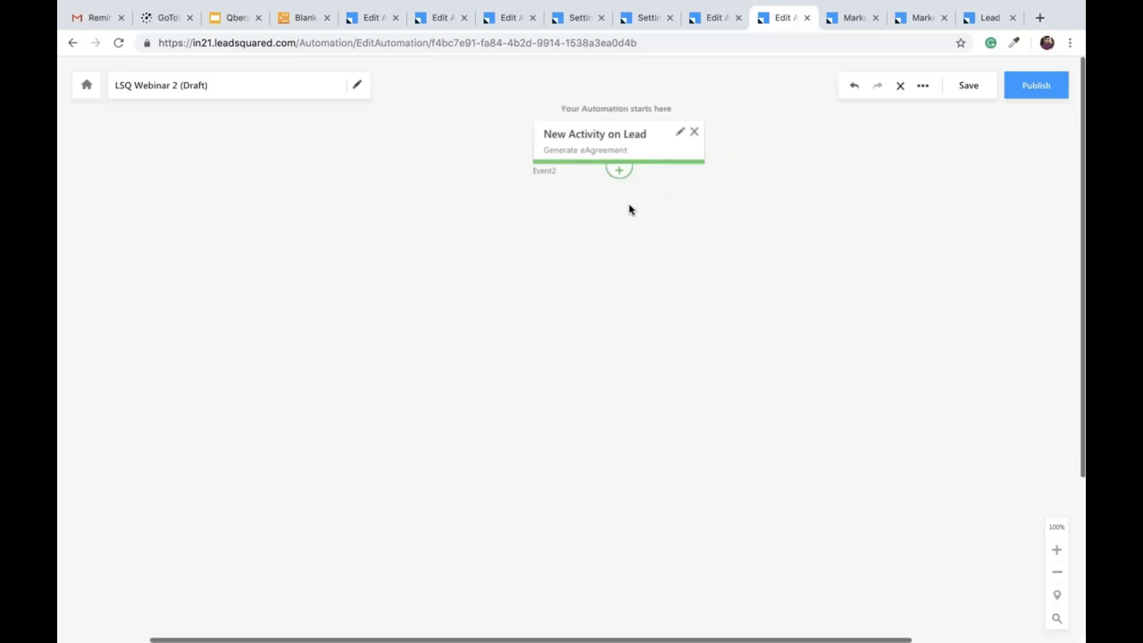
pyautogui.scroll(-1, 631, 209)
pyautogui.click(618, 154)
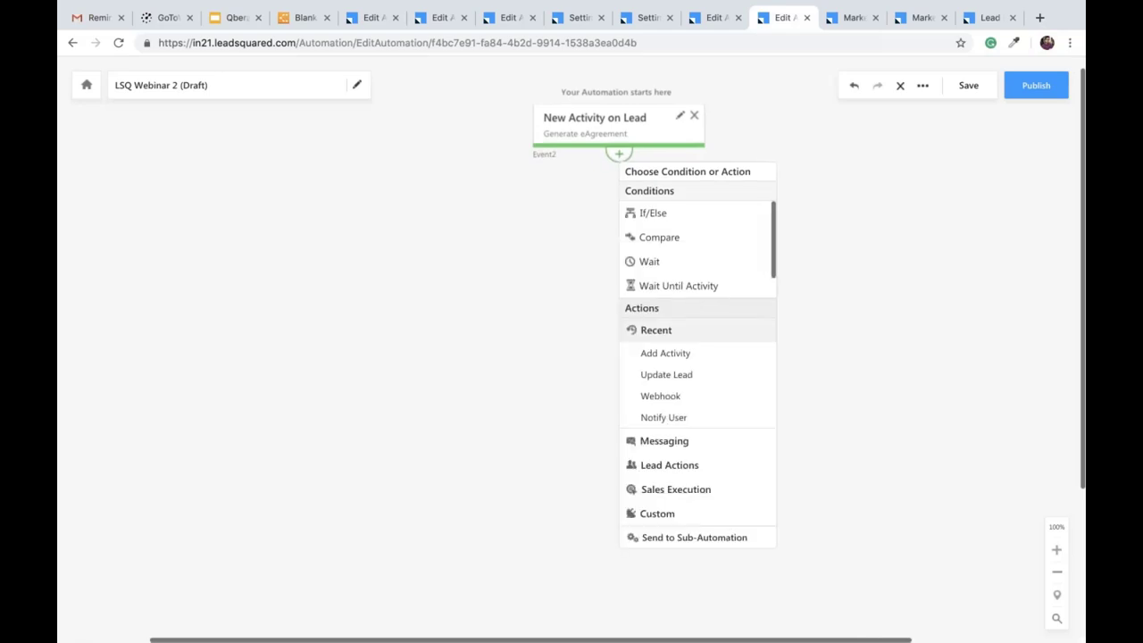
pyautogui.scroll(-1, 697, 304)
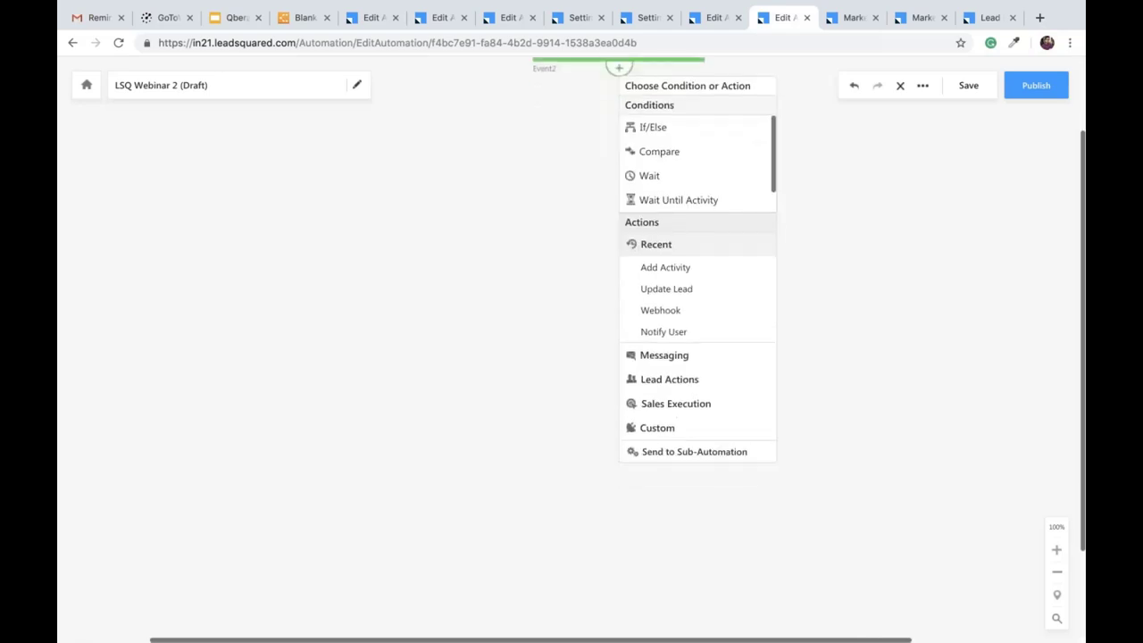
pyautogui.scroll(1, 678, 299)
pyautogui.hscroll(-2, 677, 298)
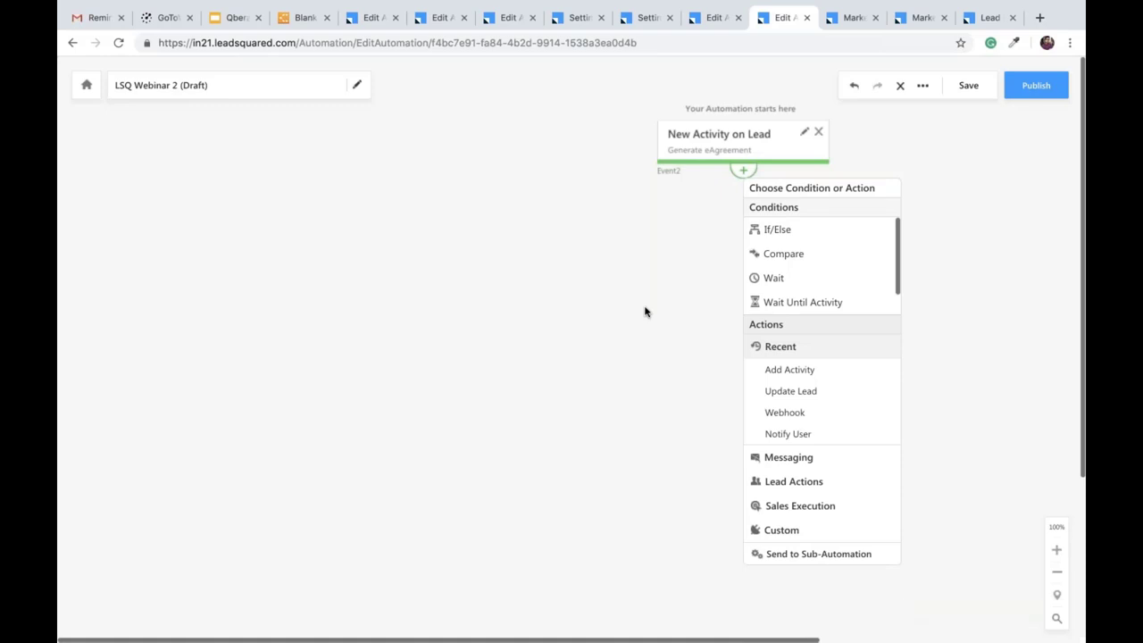
pyautogui.click(784, 412)
pyautogui.write('www')
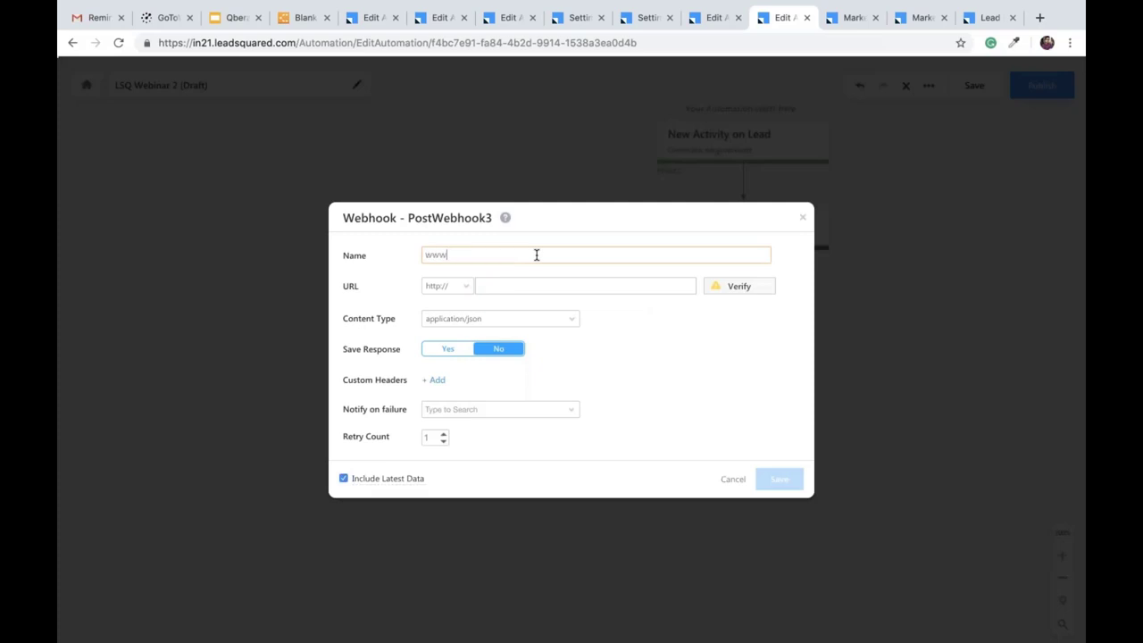
pyautogui.write('.google.com')
pyautogui.tripleClick(508, 260)
pyautogui.hotkey('ctrl', 'c')
pyautogui.press('BackSpace')
pyautogui.click(496, 287)
pyautogui.hotkey('ctrl', 'v')
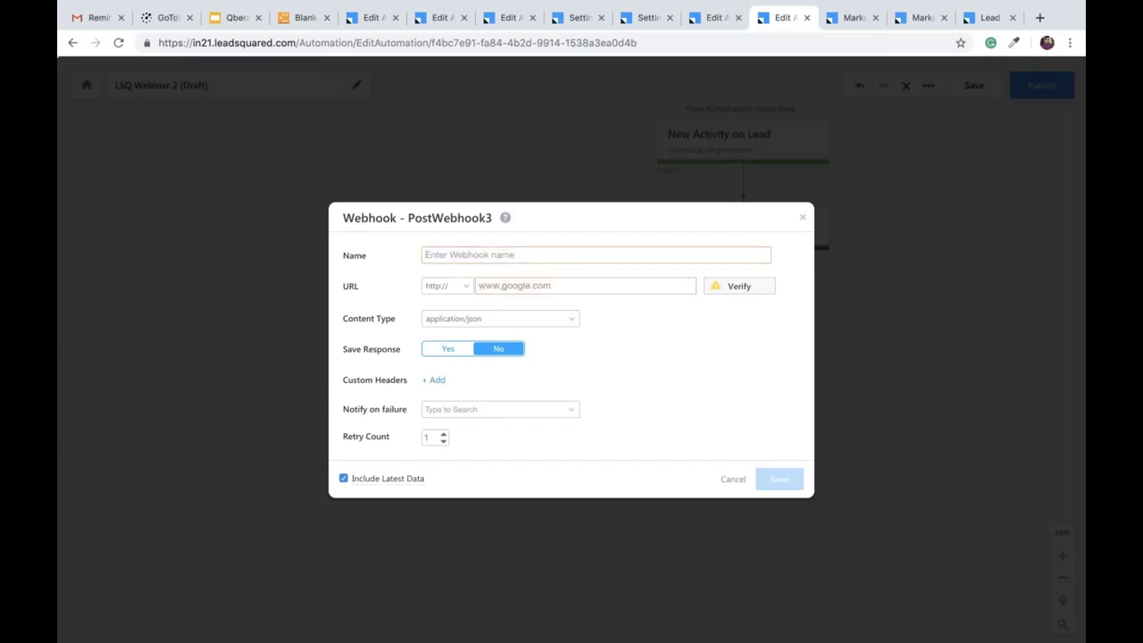
pyautogui.write('Generate eAgreement Process W')
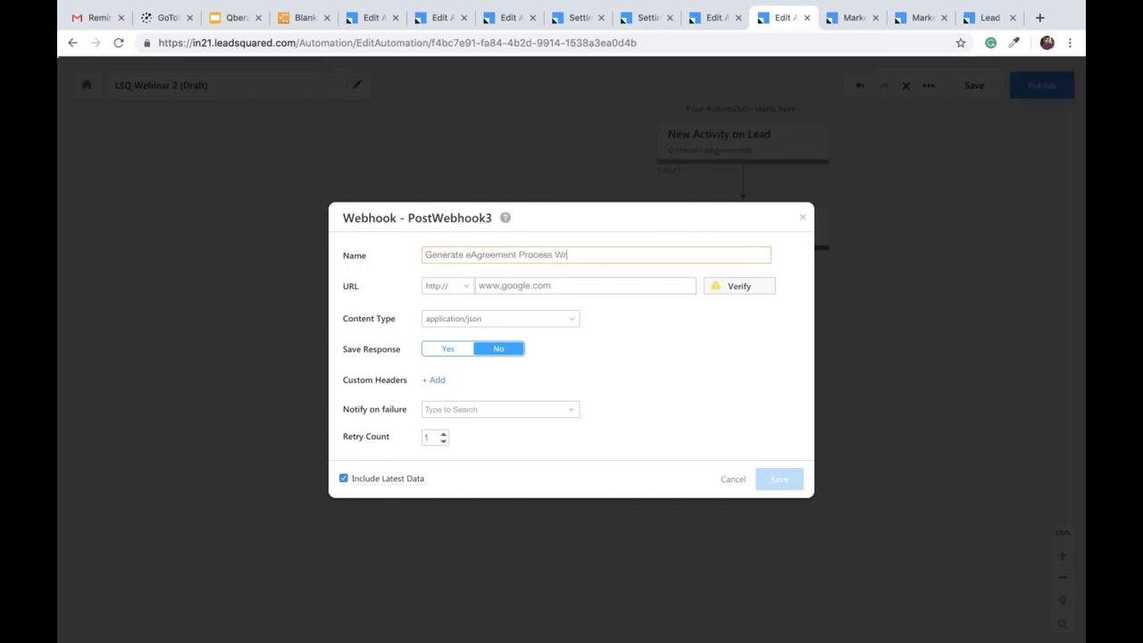
pyautogui.write('ebhook')
pyautogui.click(442, 287)
pyautogui.click(444, 312)
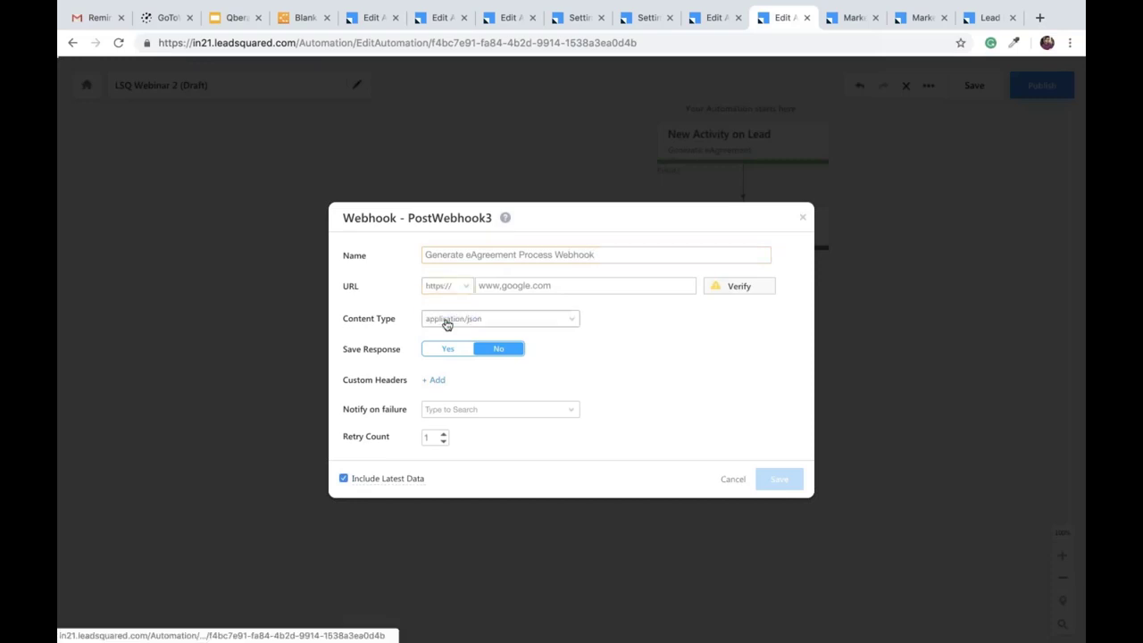
pyautogui.click(754, 287)
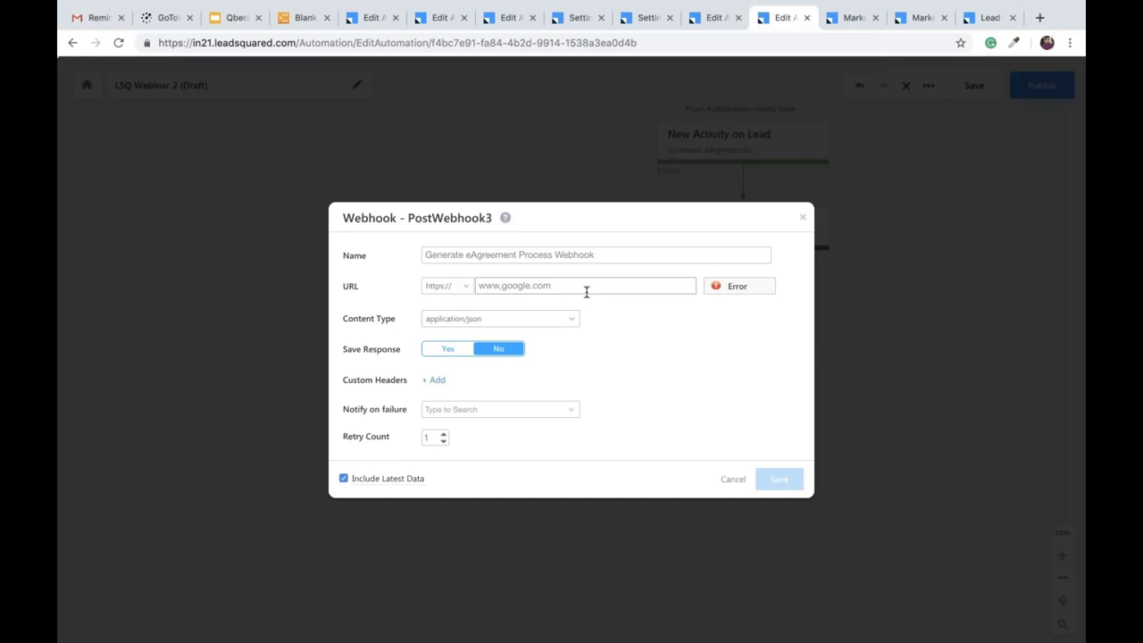
pyautogui.click(803, 217)
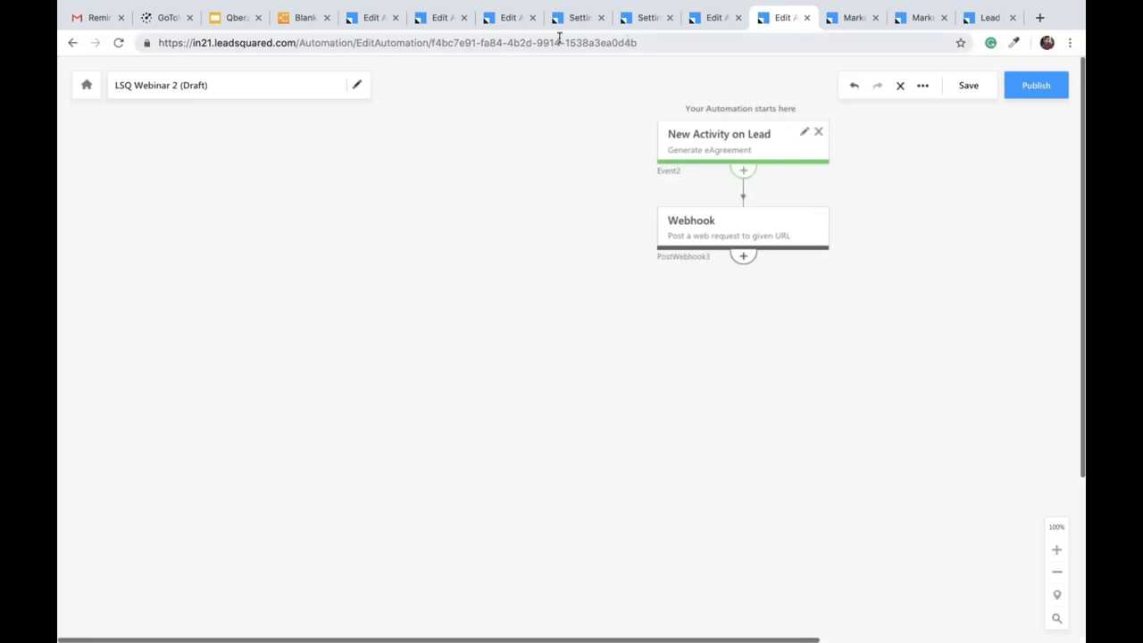
# Look over the published Distribute Lead, Start Combined Verification and Near Prime and NTC automations.
pyautogui.click(368, 17)
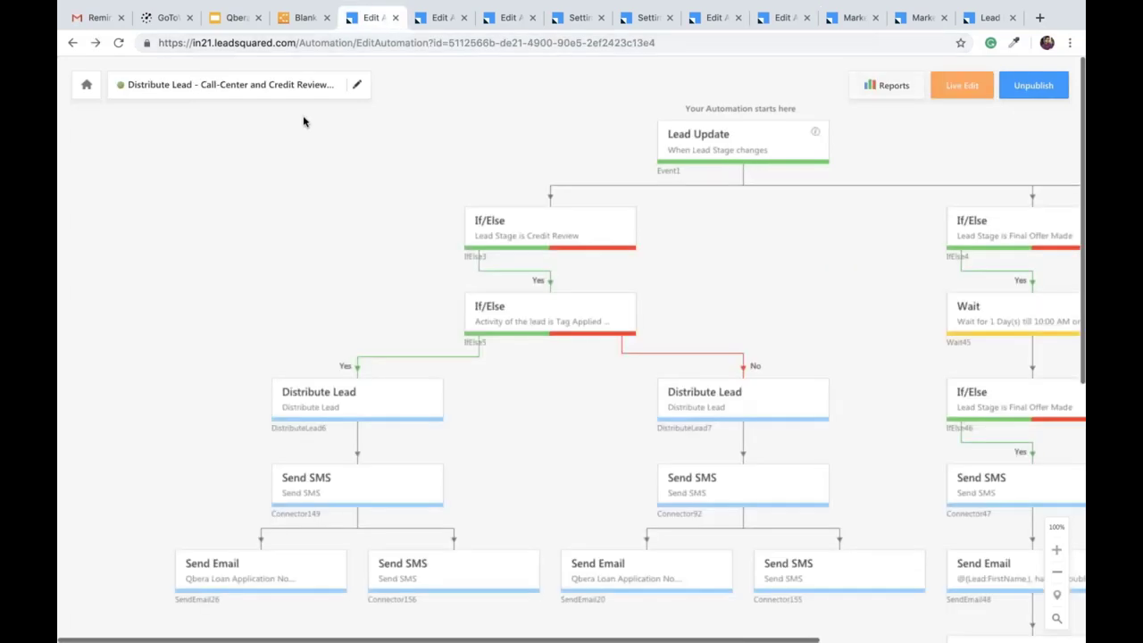
pyautogui.click(431, 17)
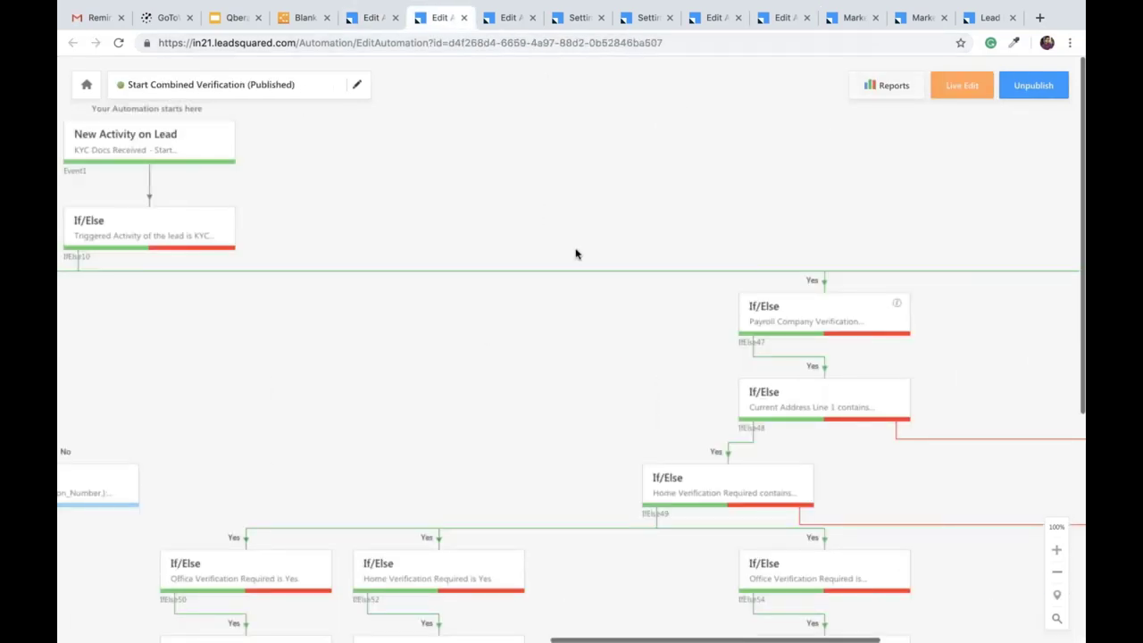
pyautogui.click(507, 17)
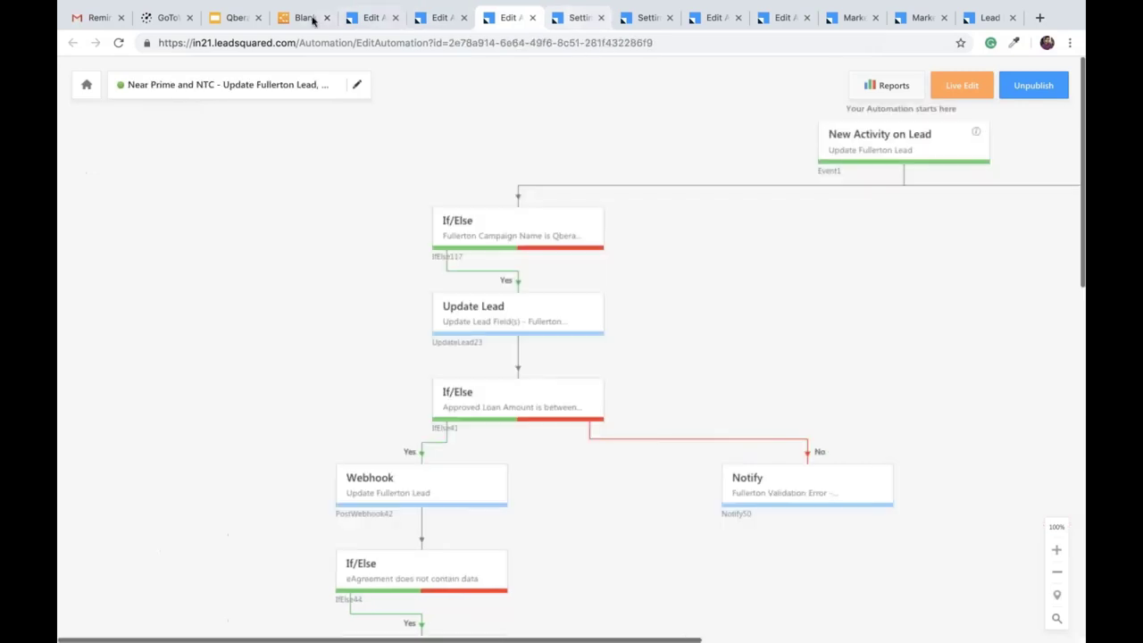
# Filter the Automation list to Published status and open the Fullerton CIBIL automation.
pyautogui.click(585, 18)
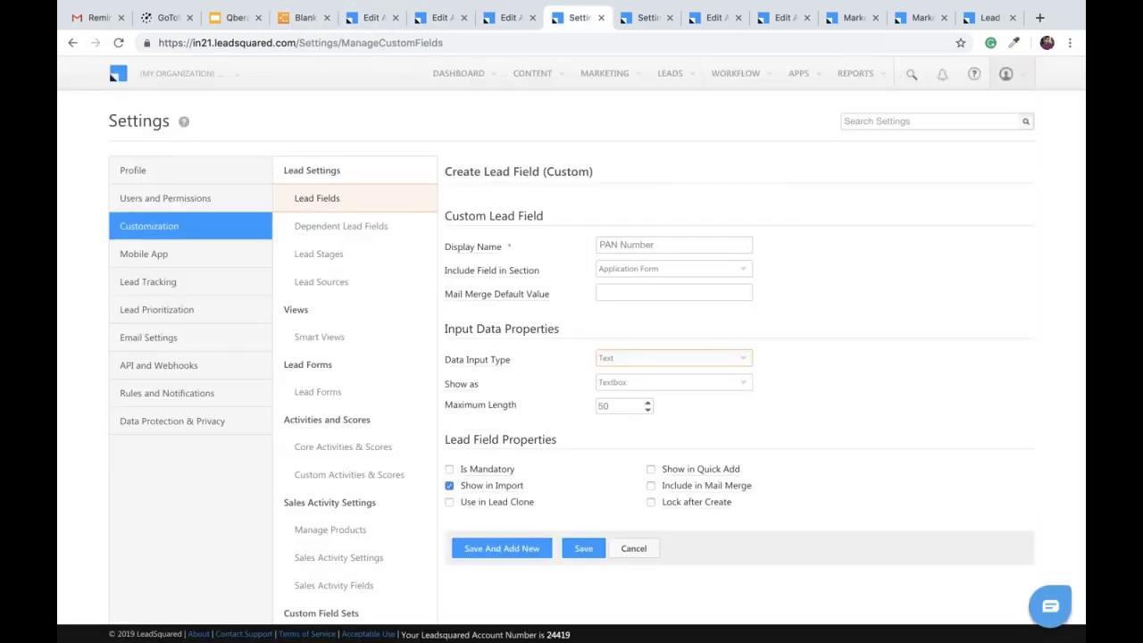
pyautogui.moveTo(735, 73)
pyautogui.click(751, 106)
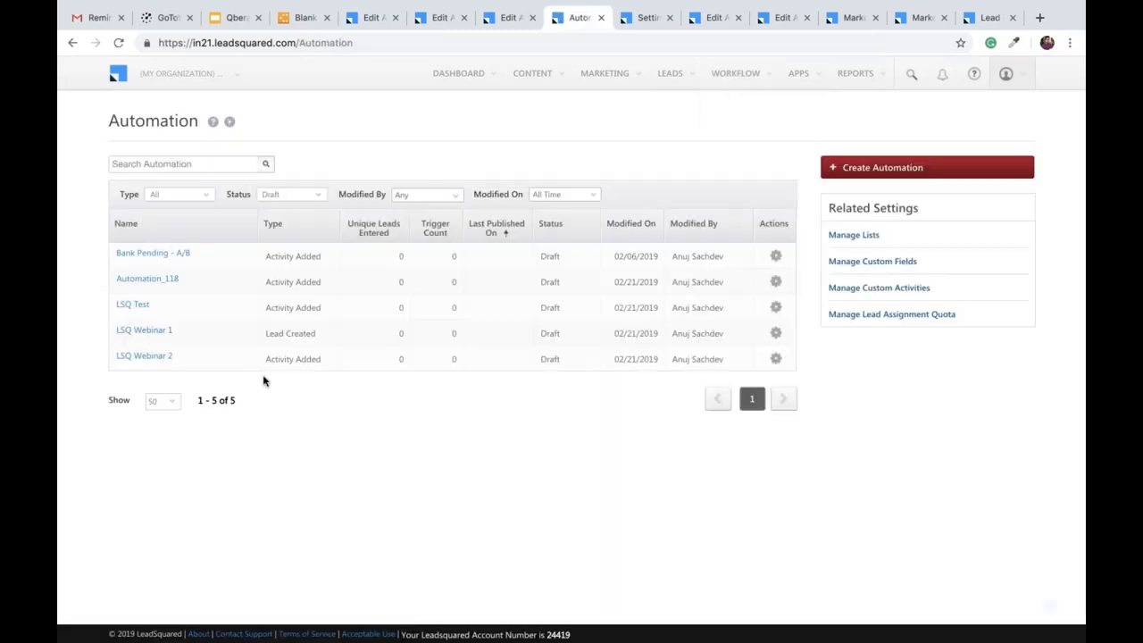
pyautogui.click(278, 194)
pyautogui.click(276, 238)
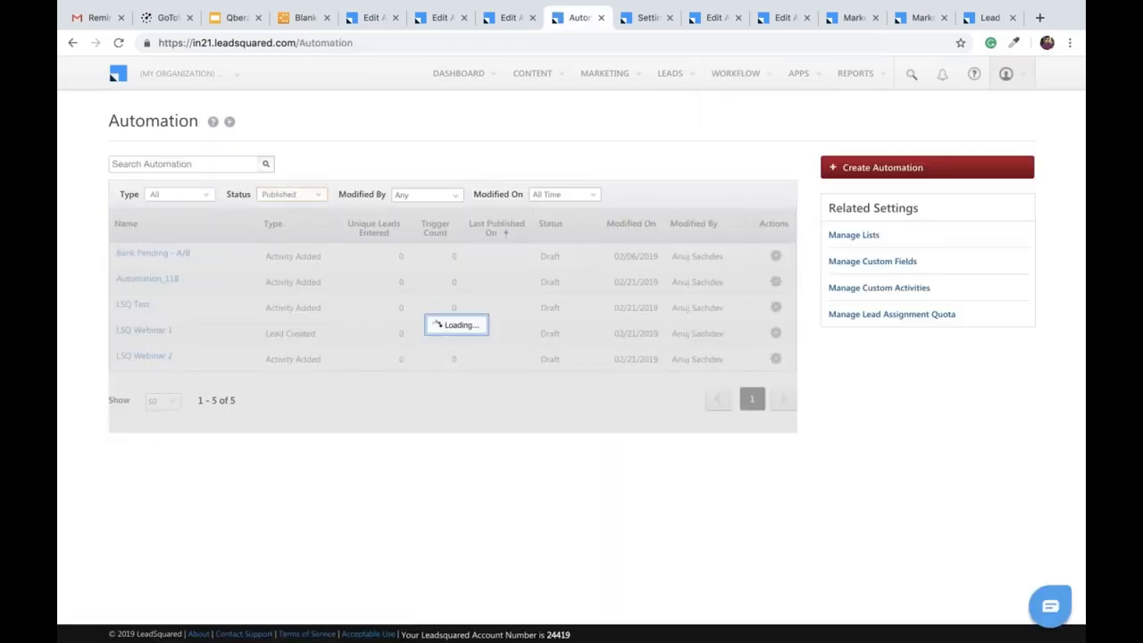
pyautogui.scroll(-2, 165, 371)
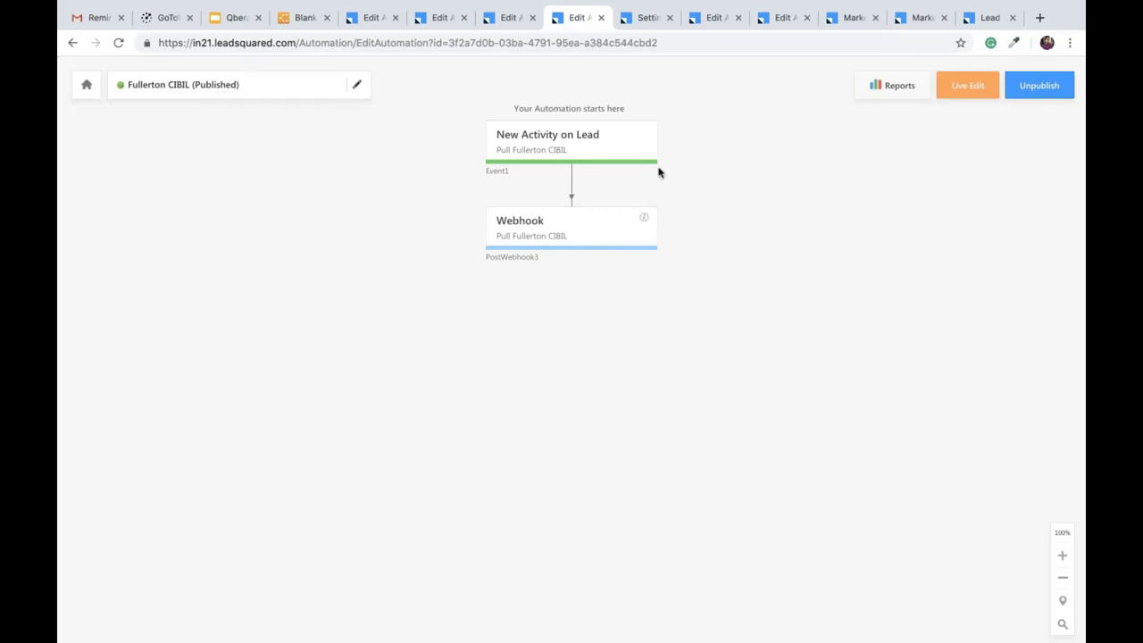
# Inspect the details of the Fullerton CIBIL automation's trigger and webhook, highlighting the webhook's URL.
pyautogui.click(645, 136)
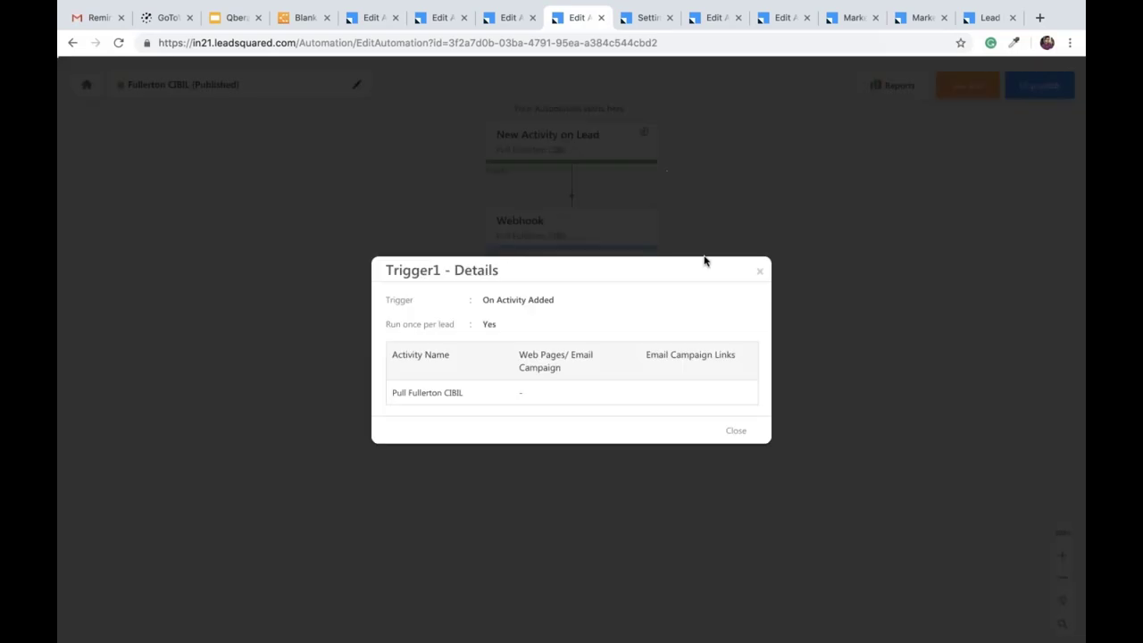
pyautogui.click(761, 269)
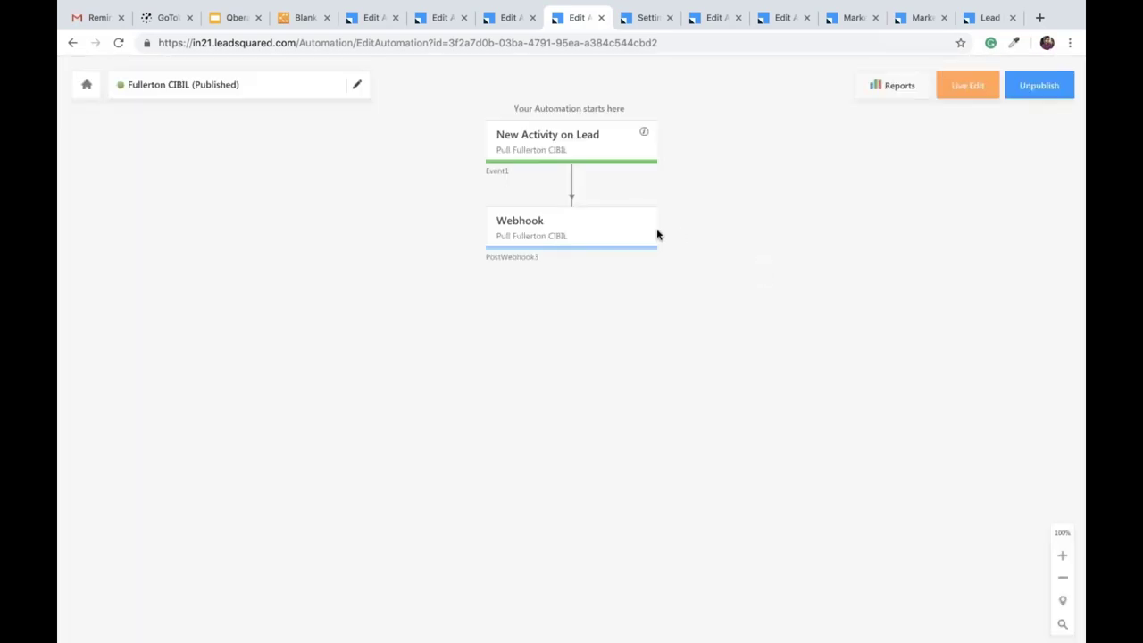
pyautogui.click(645, 221)
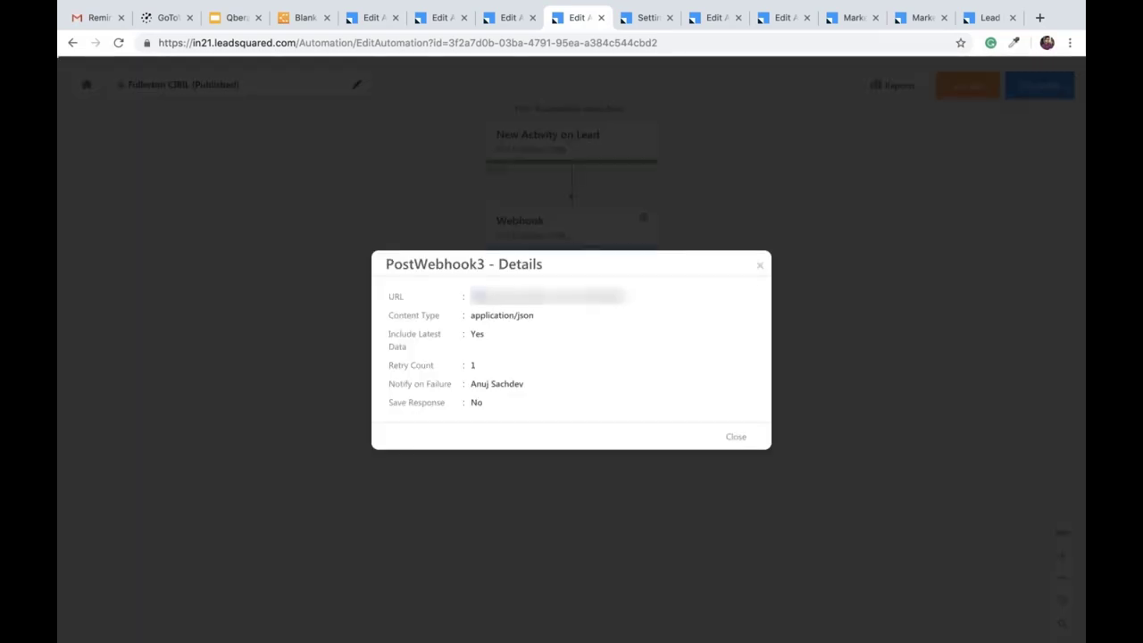
pyautogui.moveTo(474, 296); pyautogui.dragTo(661, 297)
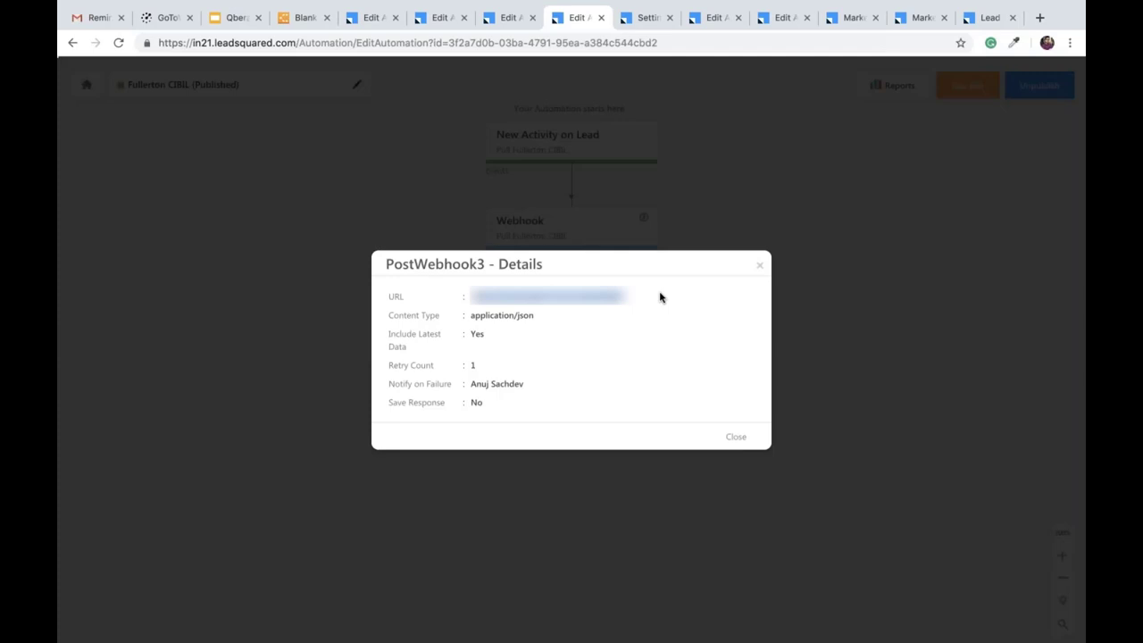
pyautogui.click(760, 266)
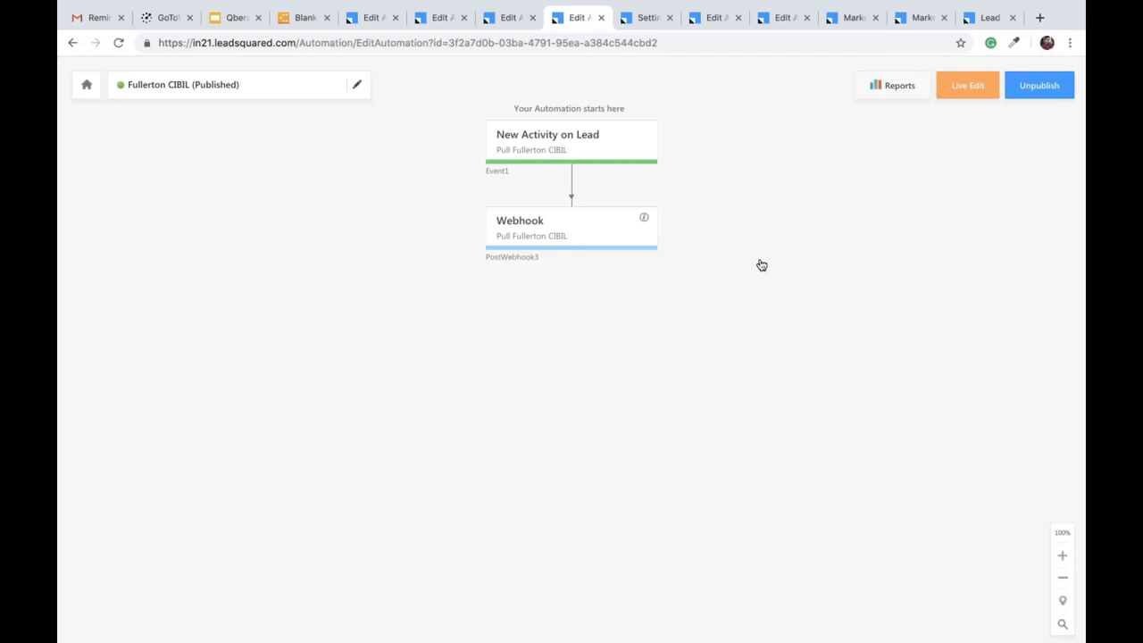
# Switch to the text editor and review the sample JSON payload of the Generate eAgreement activity.
pyautogui.press('super+Tab')
pyautogui.press('super+Tab')
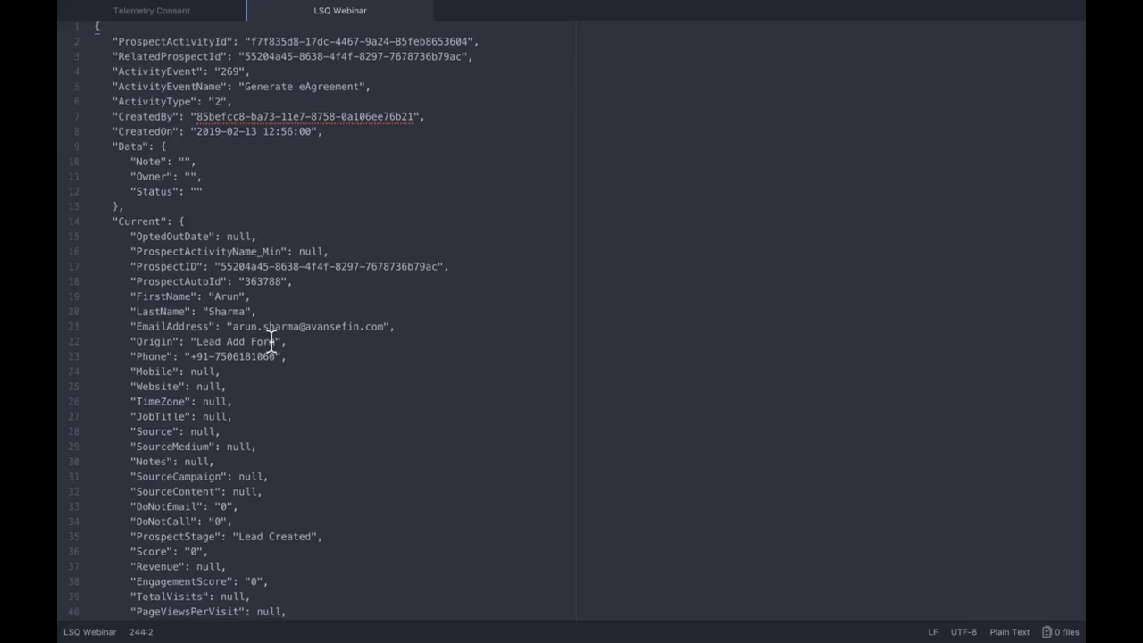
pyautogui.scroll(-4, 271, 341)
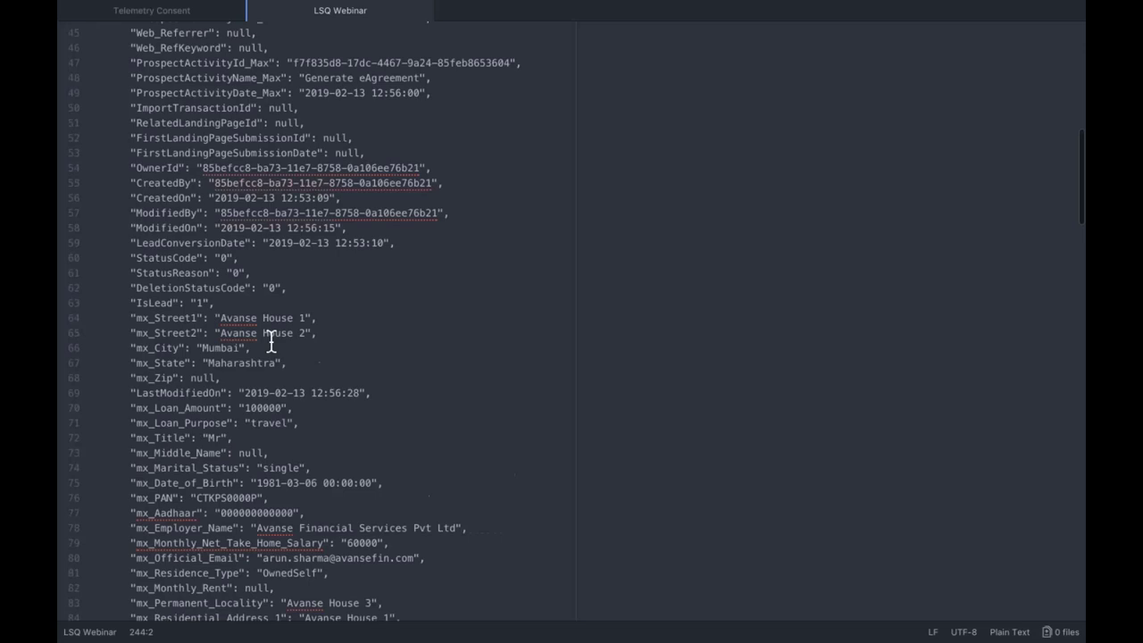
pyautogui.scroll(-20, 271, 343)
pyautogui.scroll(18, 271, 343)
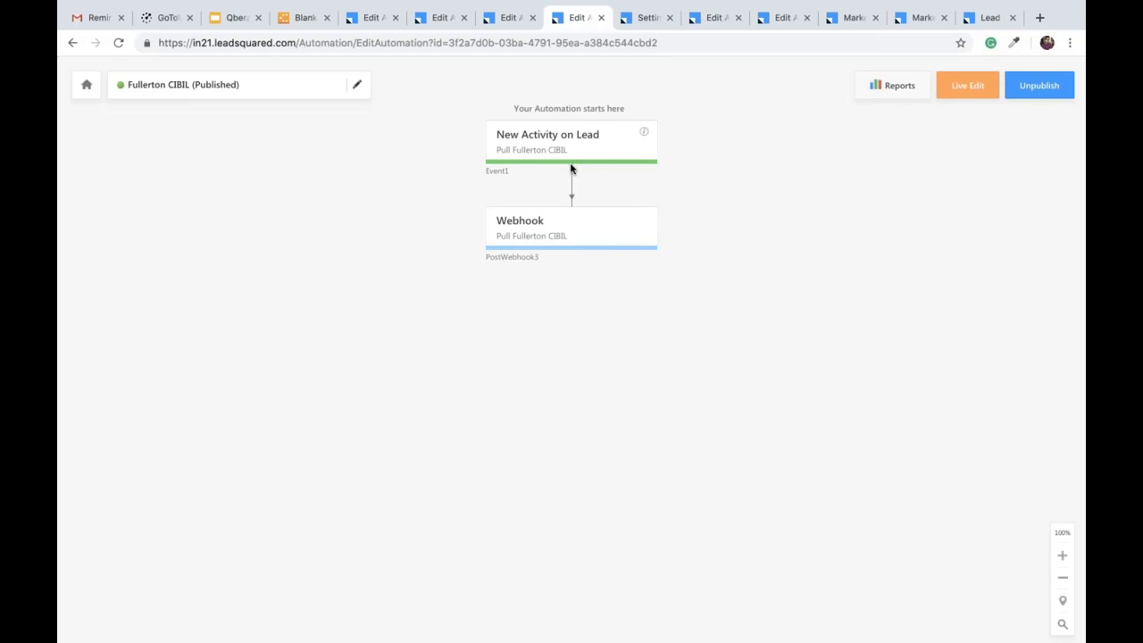
# Return to the Fullerton CIBIL automation and view its webhook's details again.
pyautogui.click(644, 218)
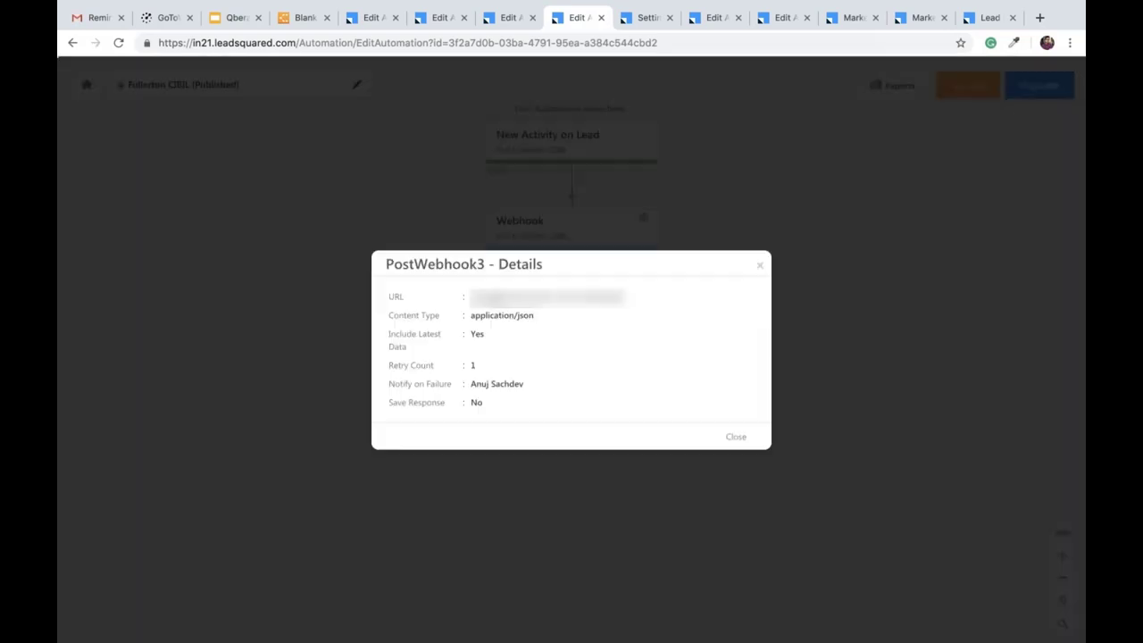
pyautogui.click(759, 268)
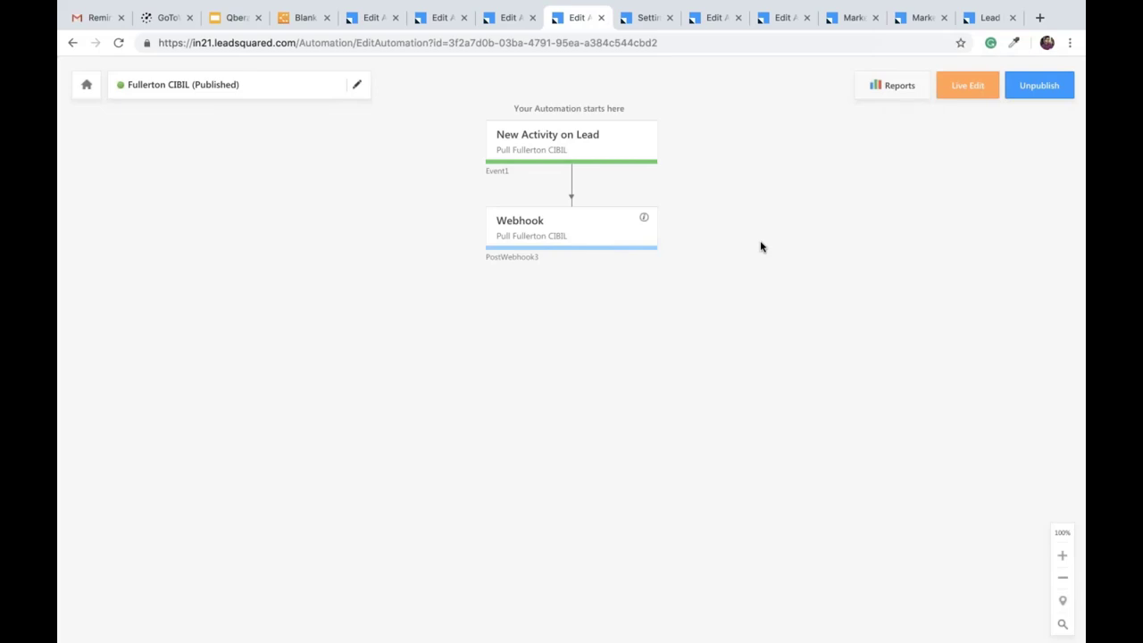
# Return to the LSQ Webinar 1 automation and examine the lead and activity options for replacing its trigger without choosing one.
pyautogui.click(648, 17)
pyautogui.click(510, 17)
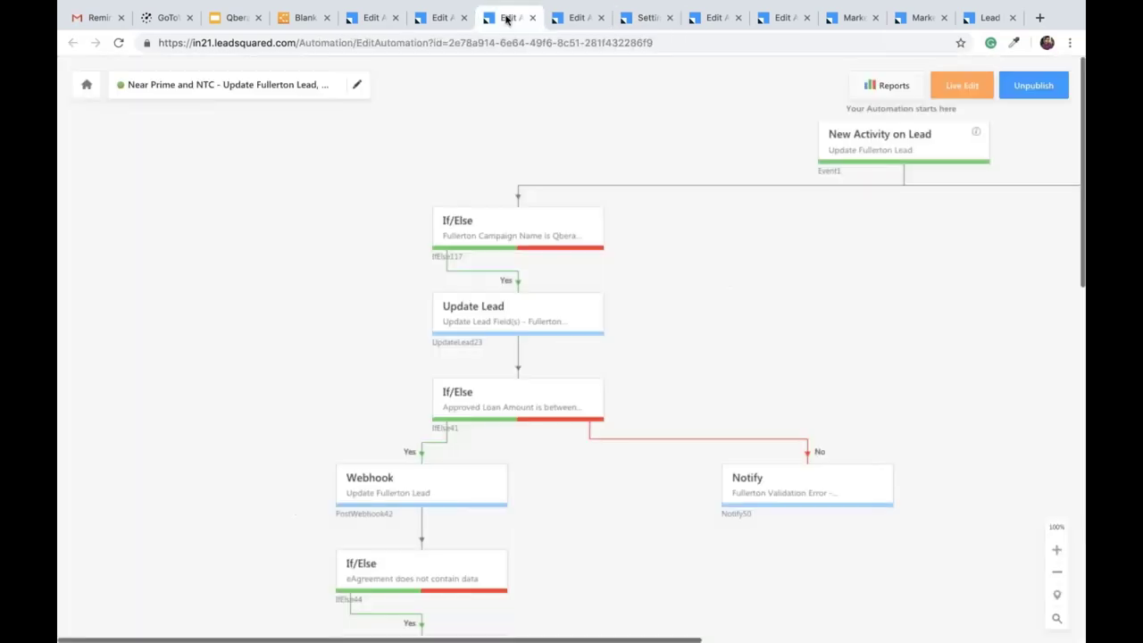
pyautogui.click(719, 17)
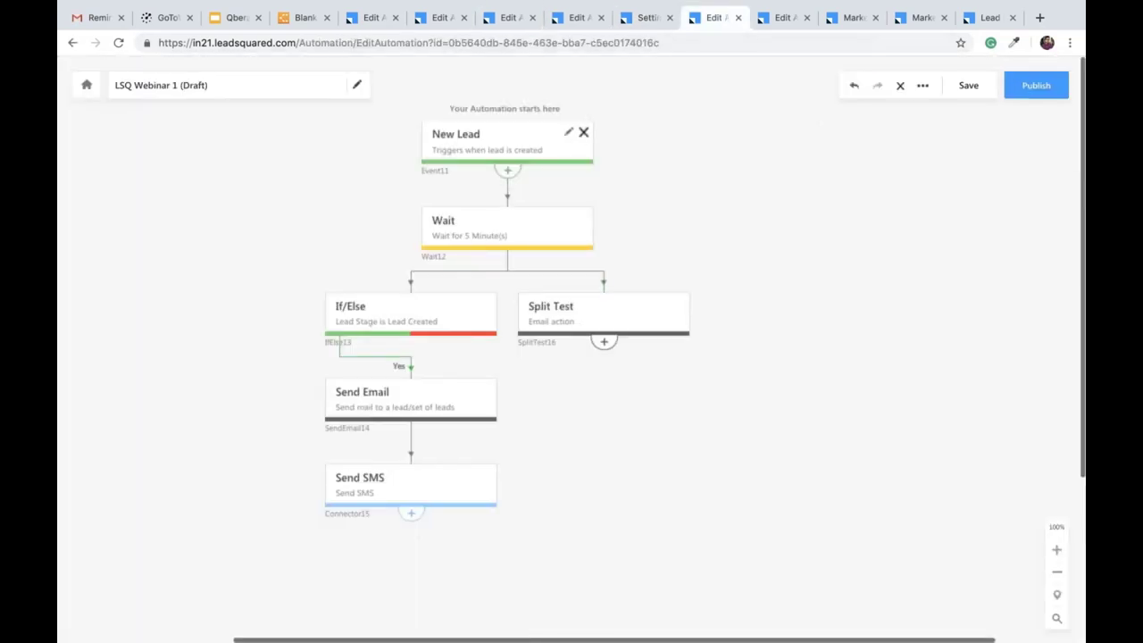
pyautogui.click(581, 132)
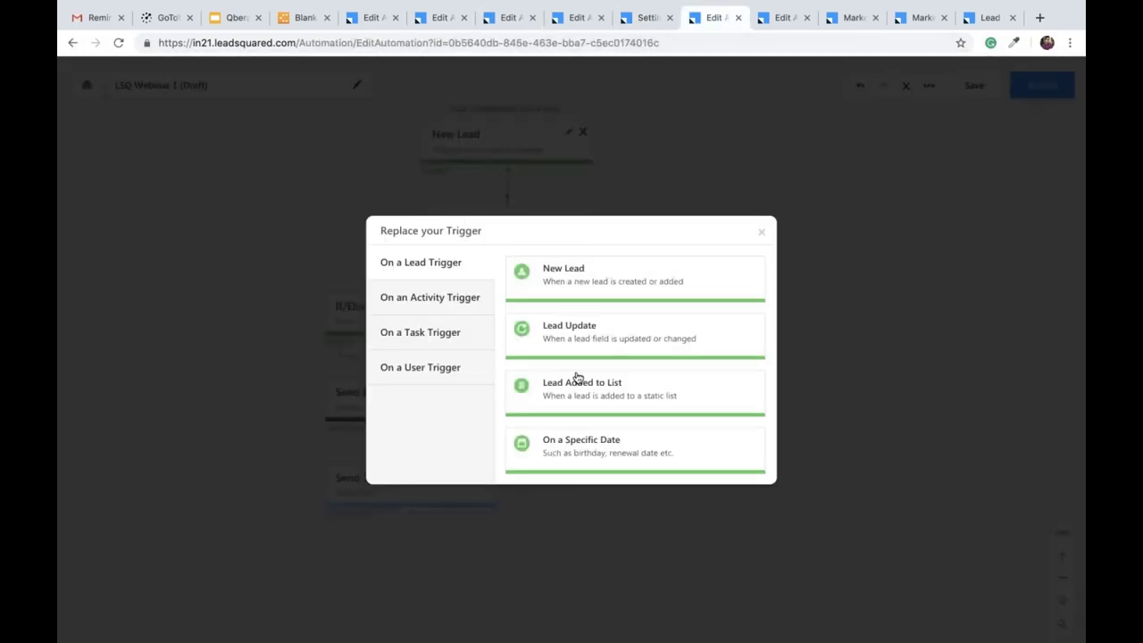
pyautogui.click(764, 234)
pyautogui.click(581, 133)
pyautogui.click(421, 299)
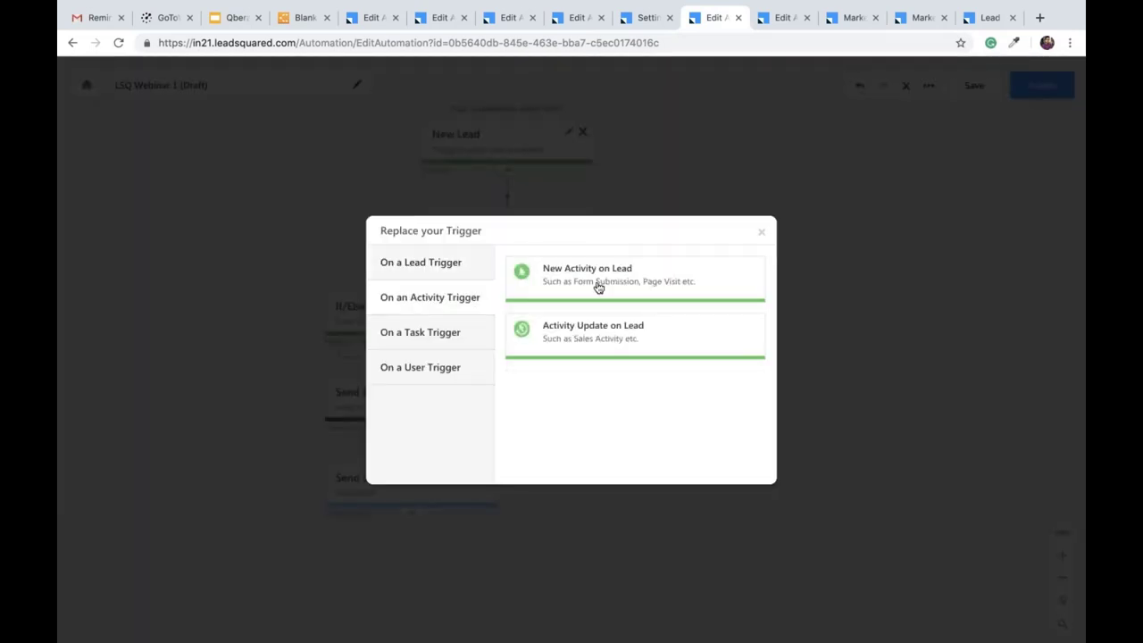
pyautogui.click(762, 234)
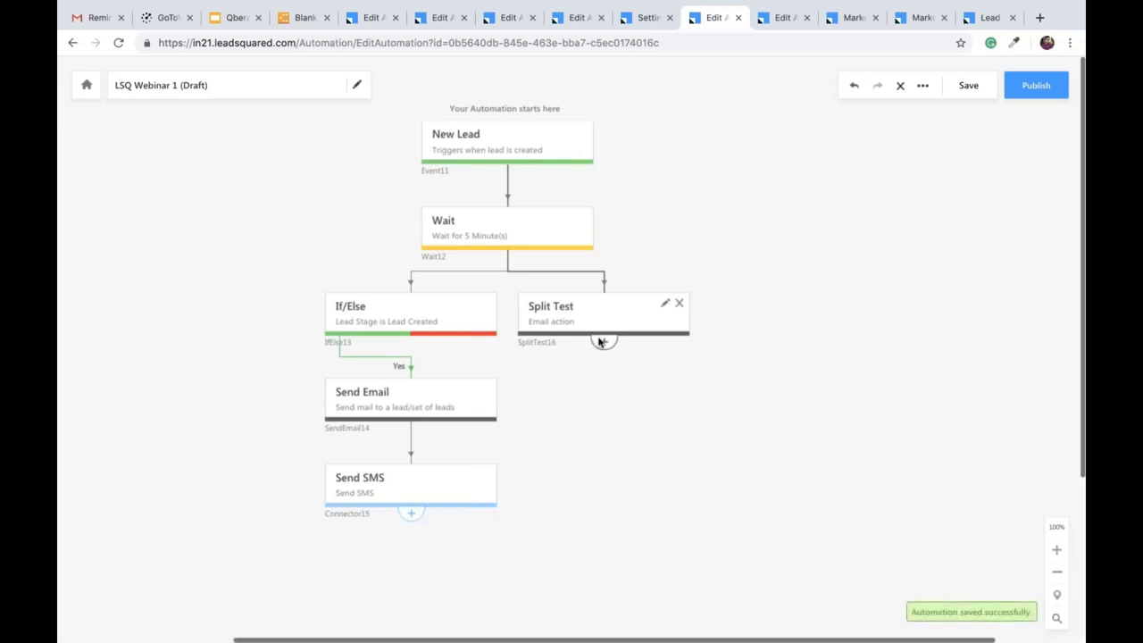
# Add an Add Activity action with the Pull Fullerton CIBIL activity type after the Send SMS card.
pyautogui.click(605, 345)
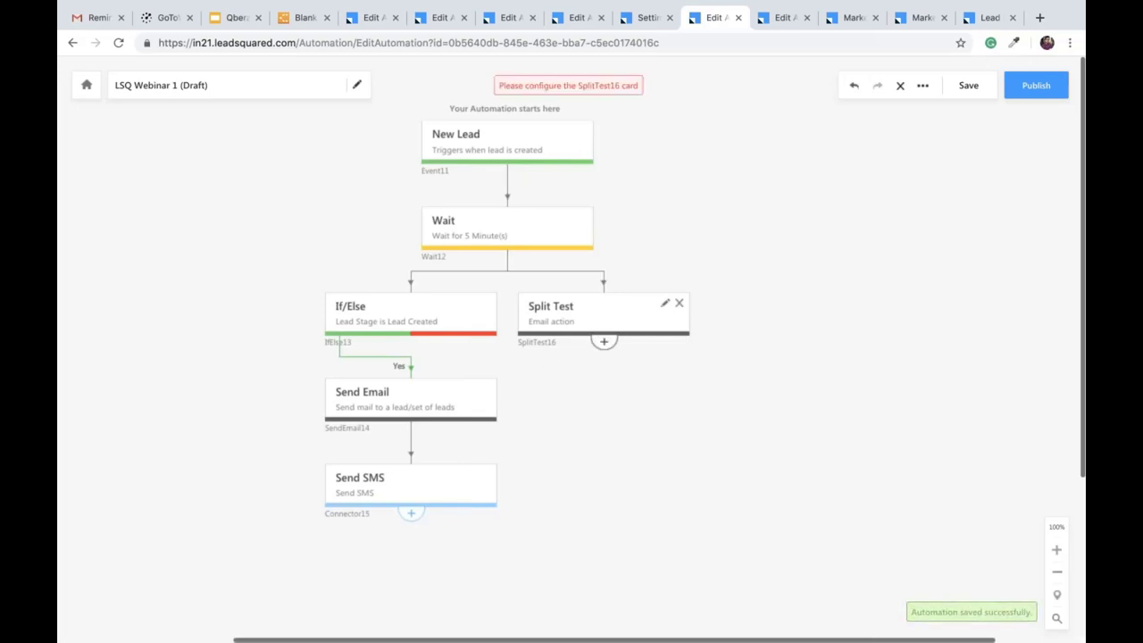
pyautogui.click(412, 513)
pyautogui.scroll(-3, 505, 449)
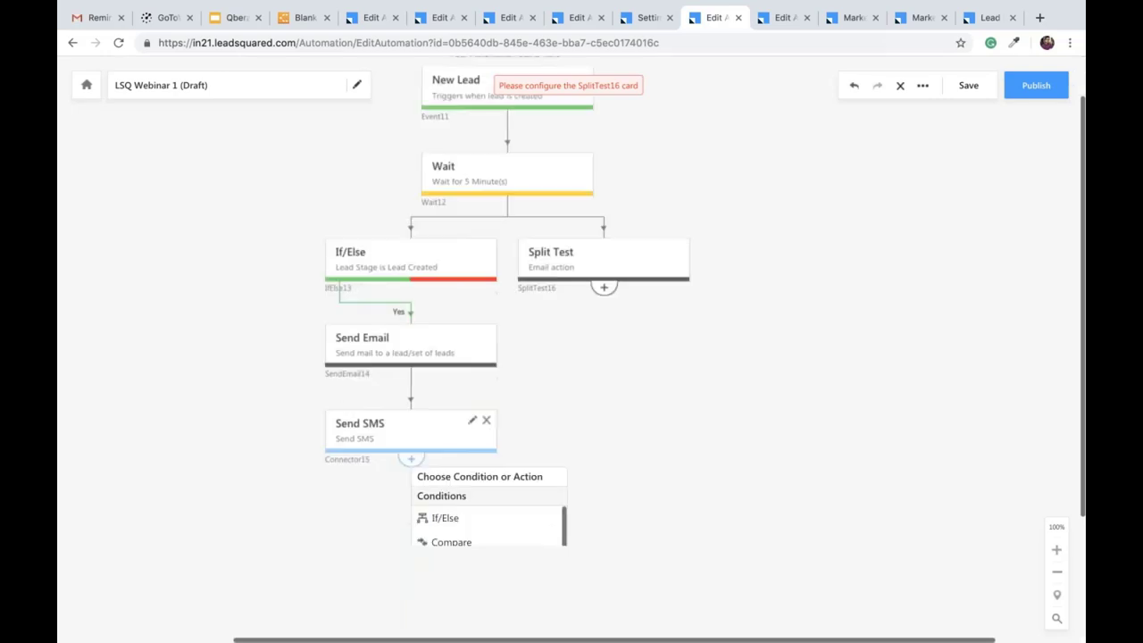
pyautogui.click(505, 447)
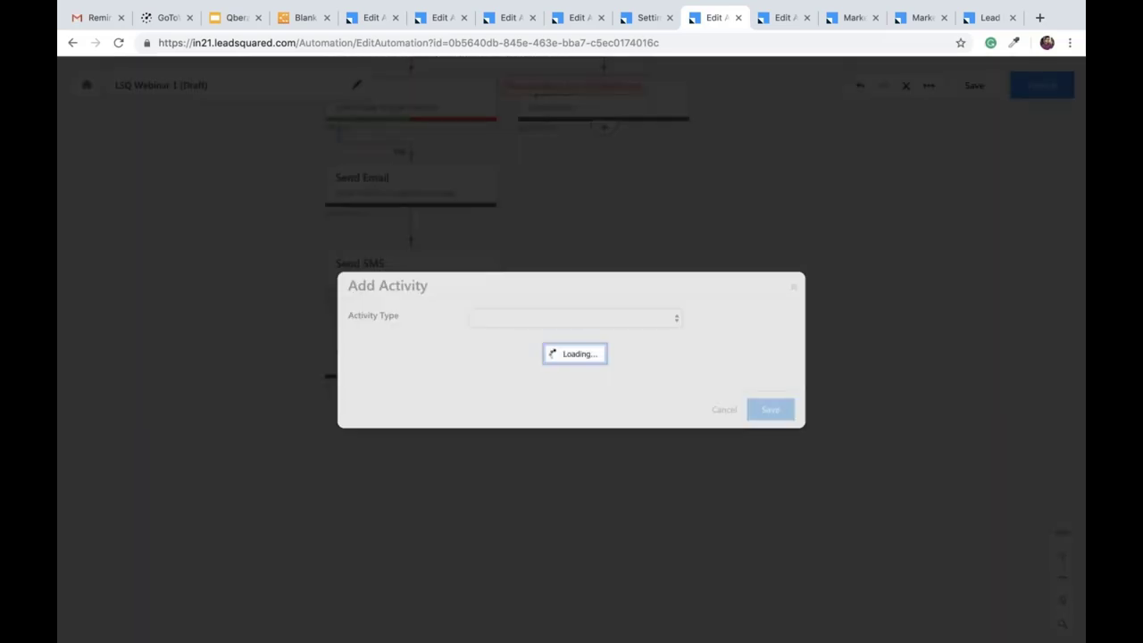
pyautogui.click(576, 317)
pyautogui.scroll(-10, 572, 375)
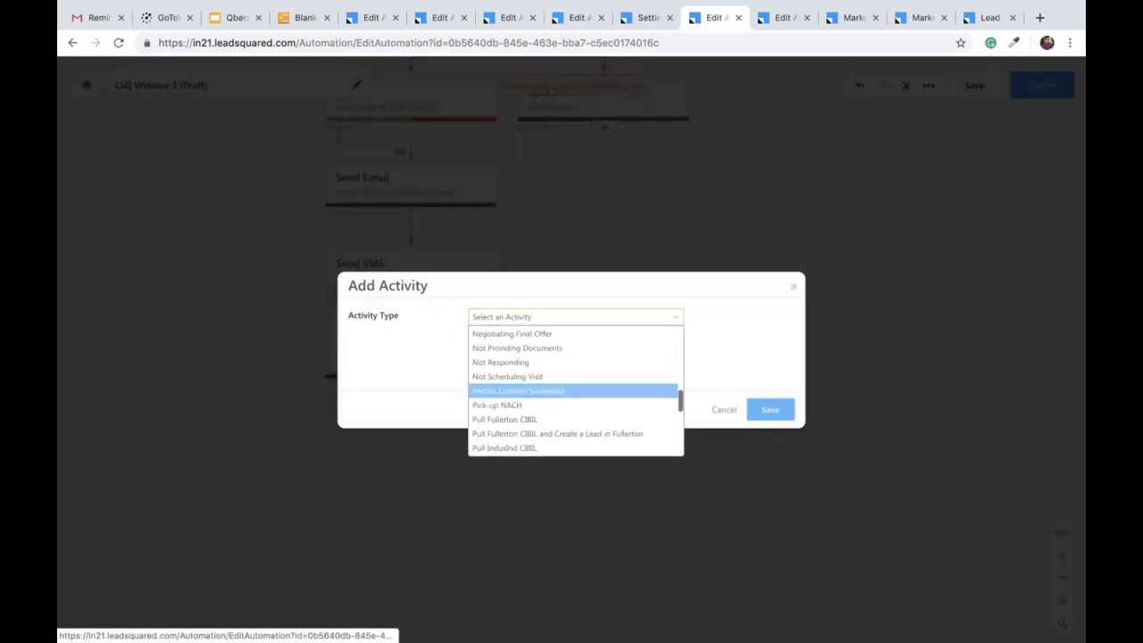
pyautogui.scroll(2, 560, 353)
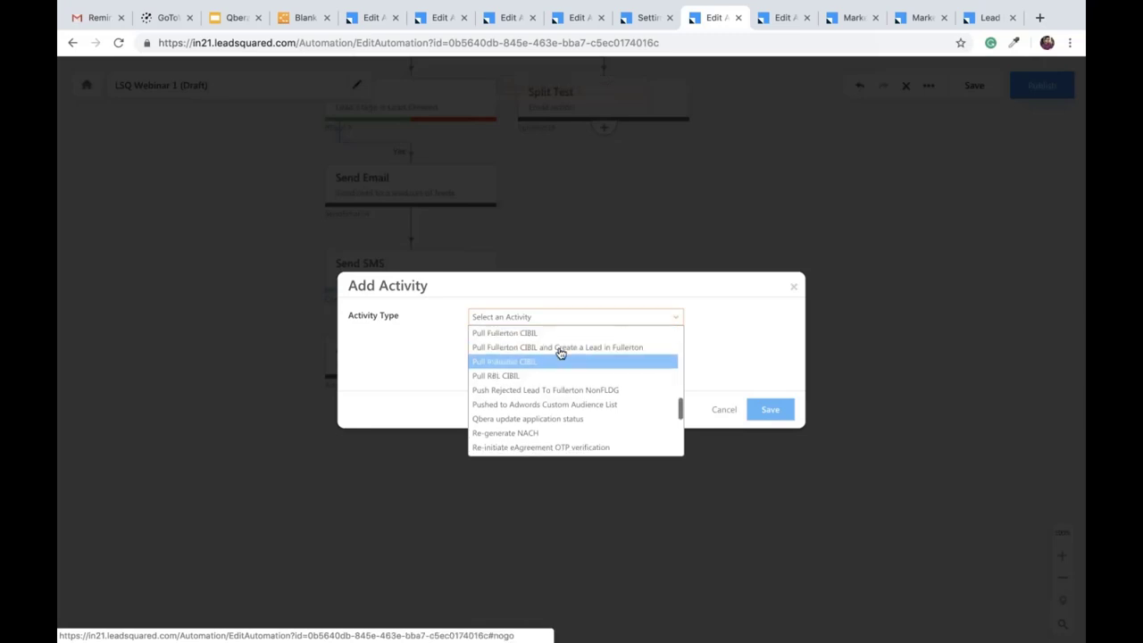
pyautogui.click(503, 346)
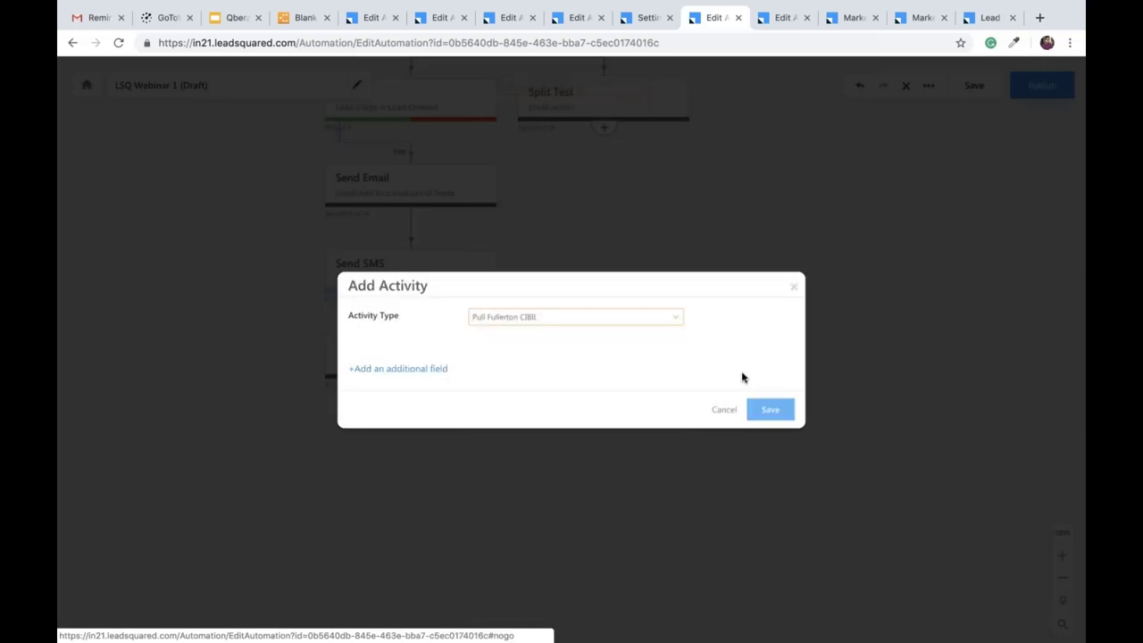
pyautogui.click(770, 409)
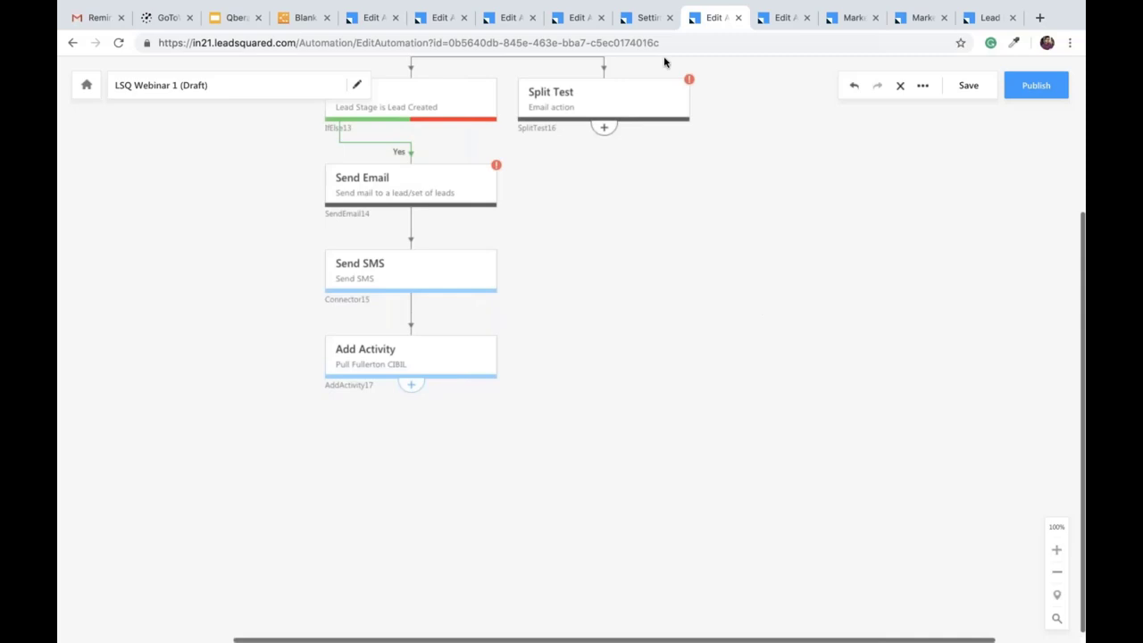
# Look through the Fullerton CIBIL and Near Prime and NTC automations, and bring up the Start Combined Verification automation.
pyautogui.click(647, 17)
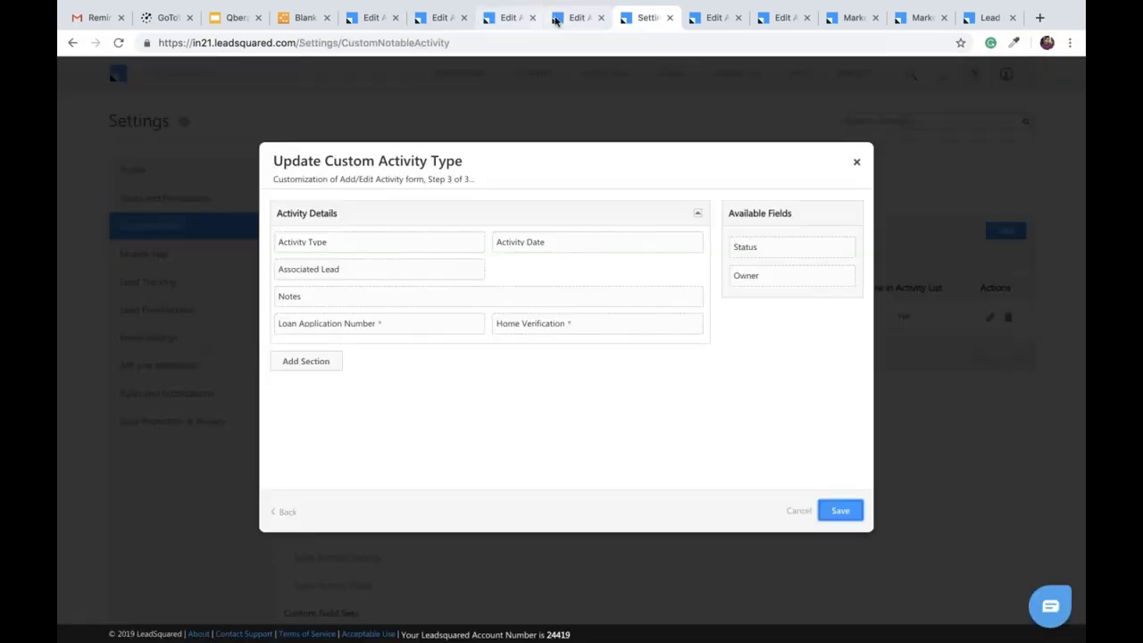
pyautogui.click(577, 17)
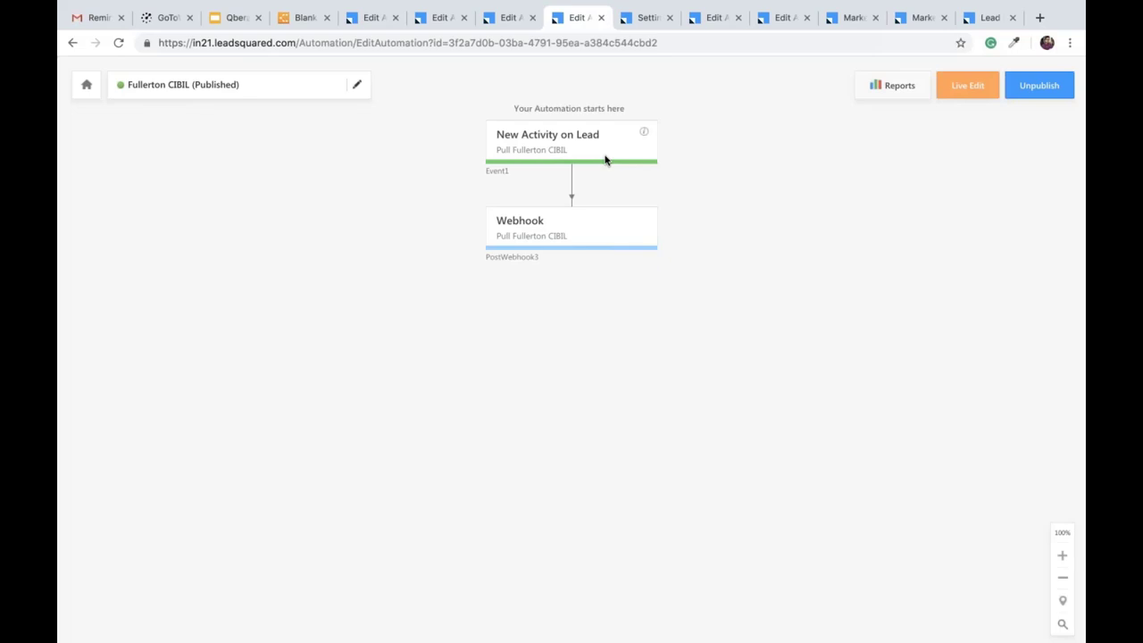
pyautogui.click(507, 18)
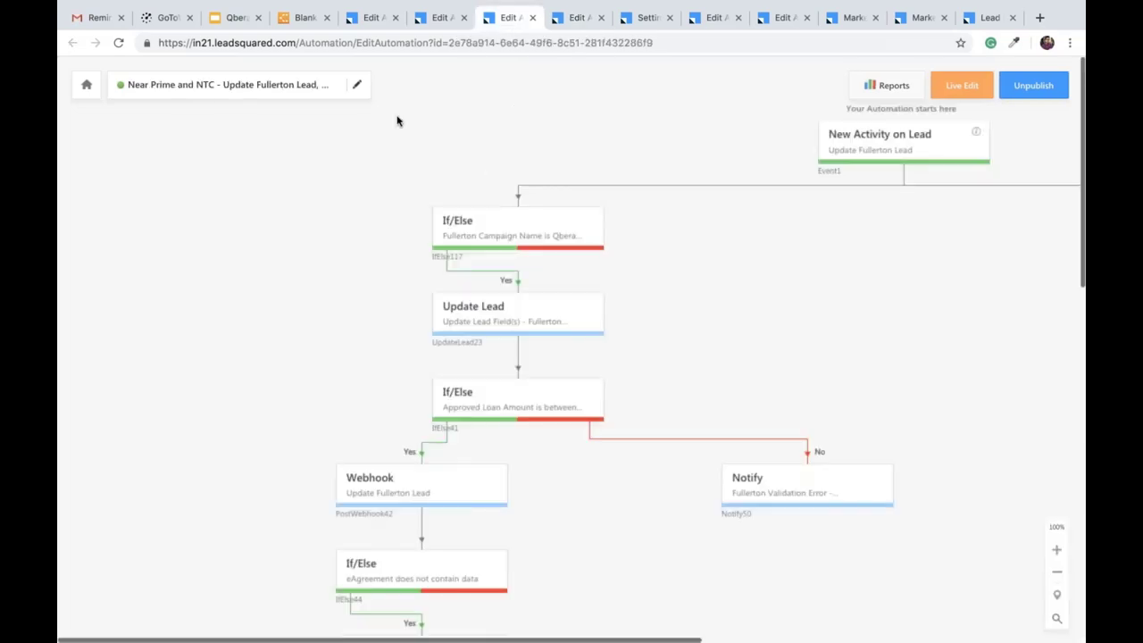
pyautogui.click(435, 17)
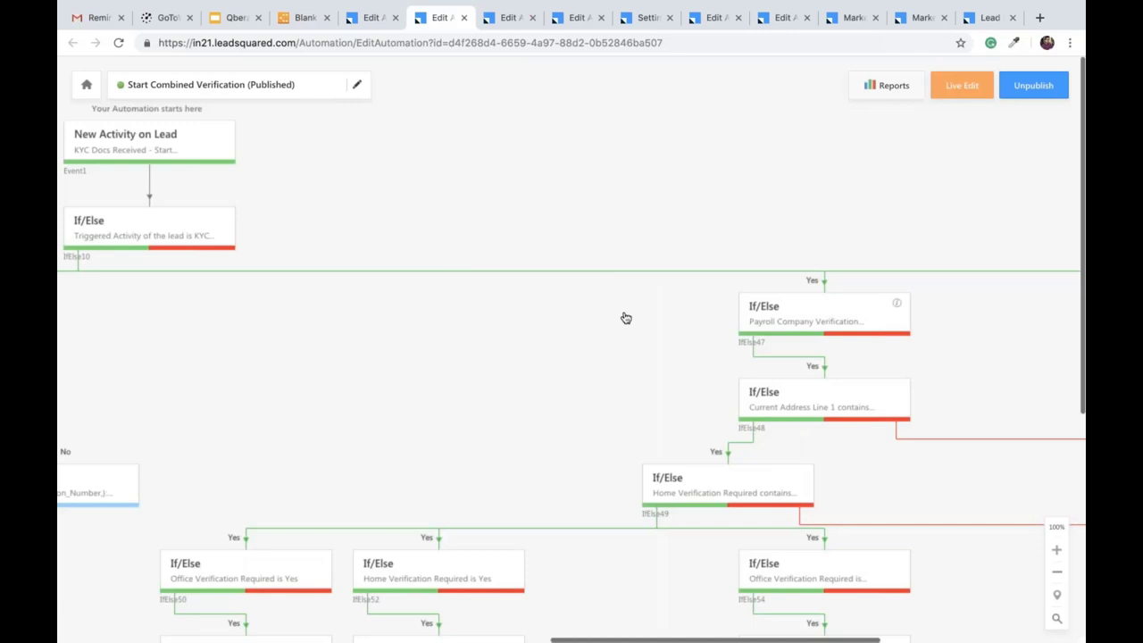
pyautogui.moveTo(626, 318); pyautogui.dragTo(681, 318)
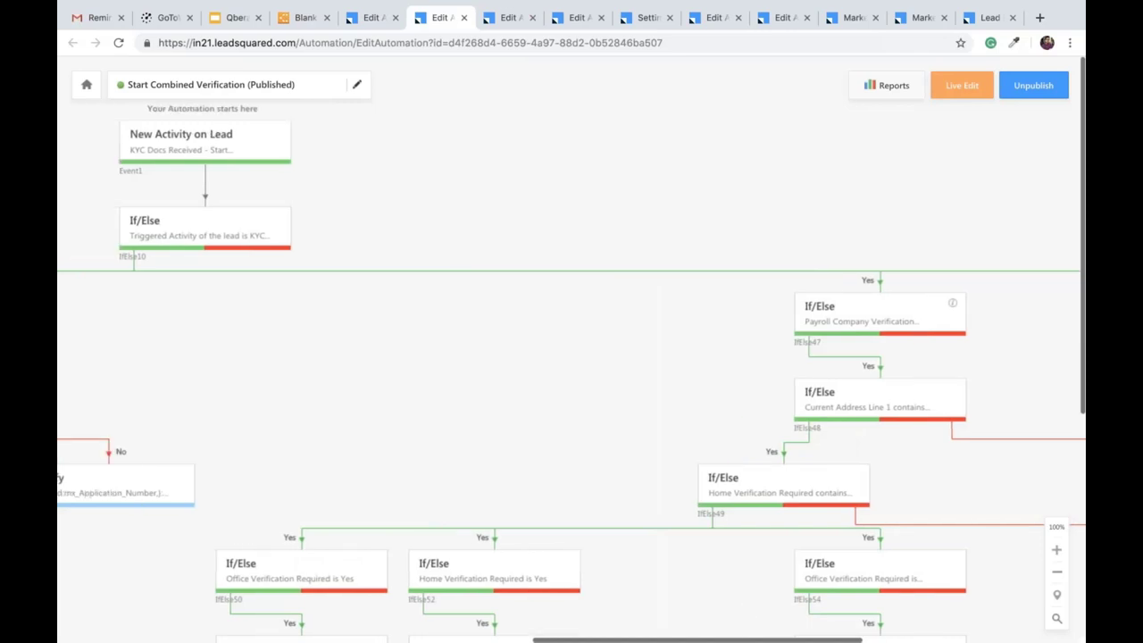
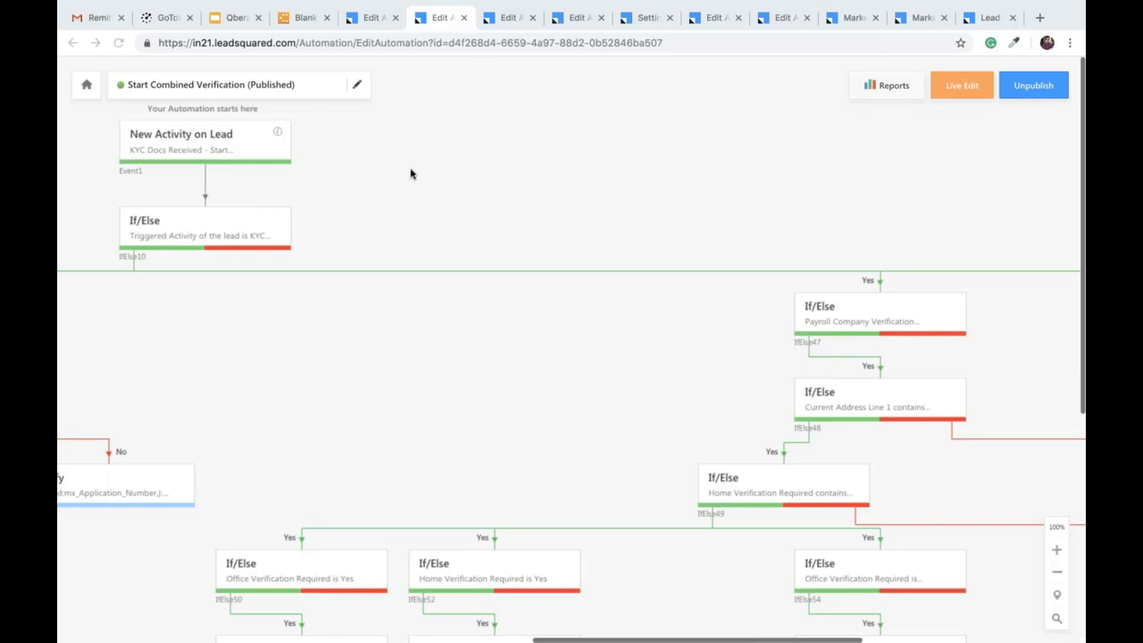
# Check the neighbouring automations and custom activity settings, return to Start Combined Verification, and view its New Activity on Lead trigger details.
pyautogui.click(505, 18)
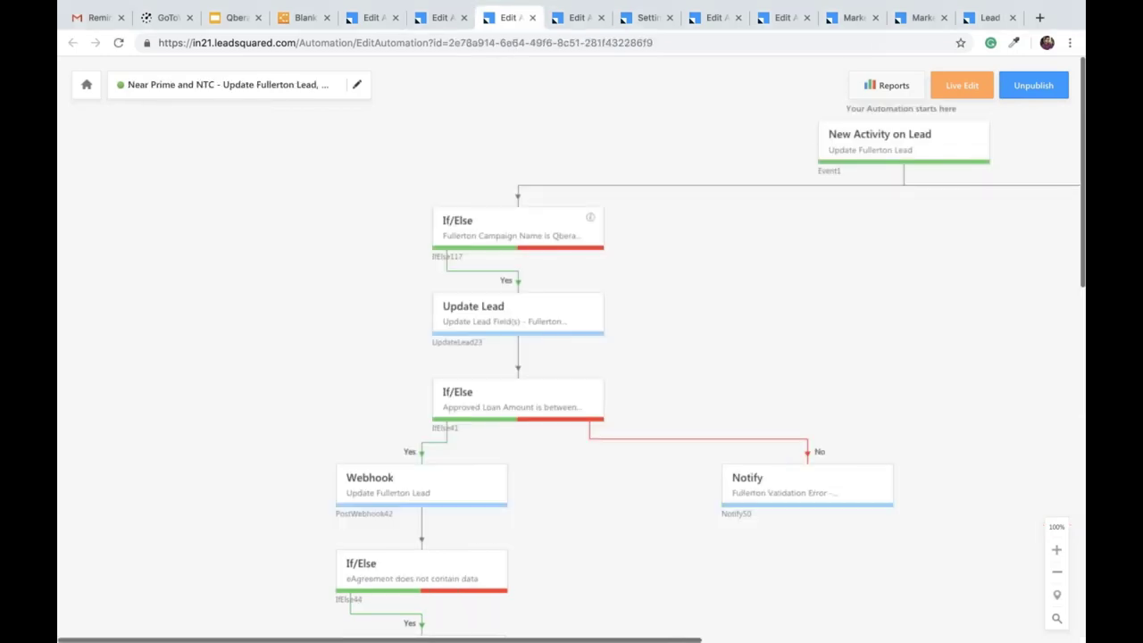
pyautogui.click(567, 18)
pyautogui.click(628, 20)
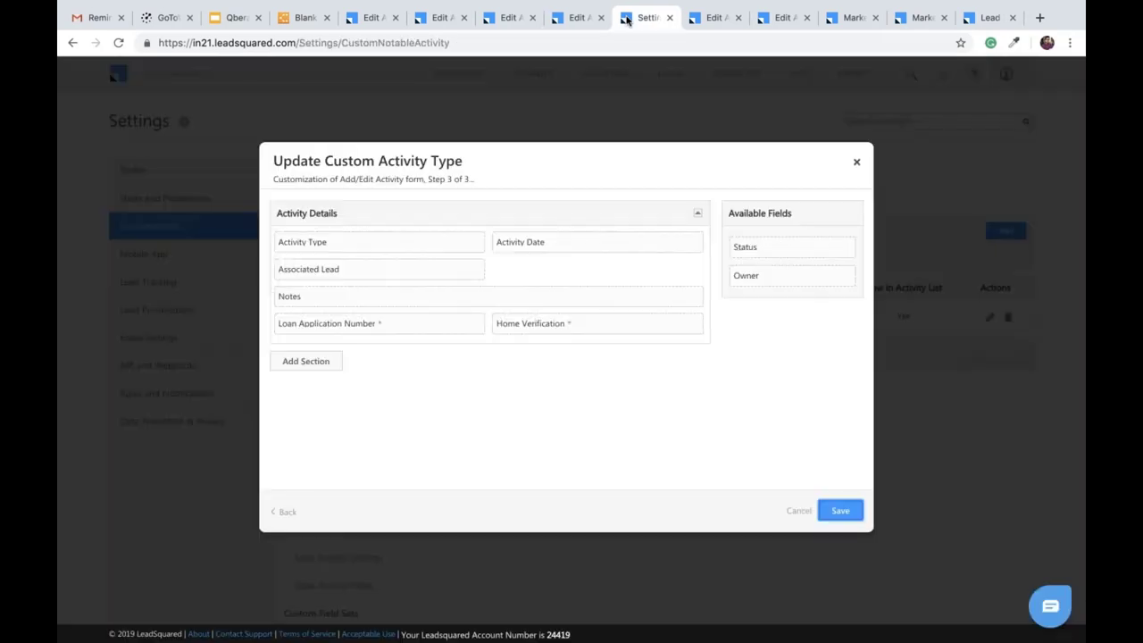
pyautogui.click(439, 18)
pyautogui.hscroll(-5, 543, 220)
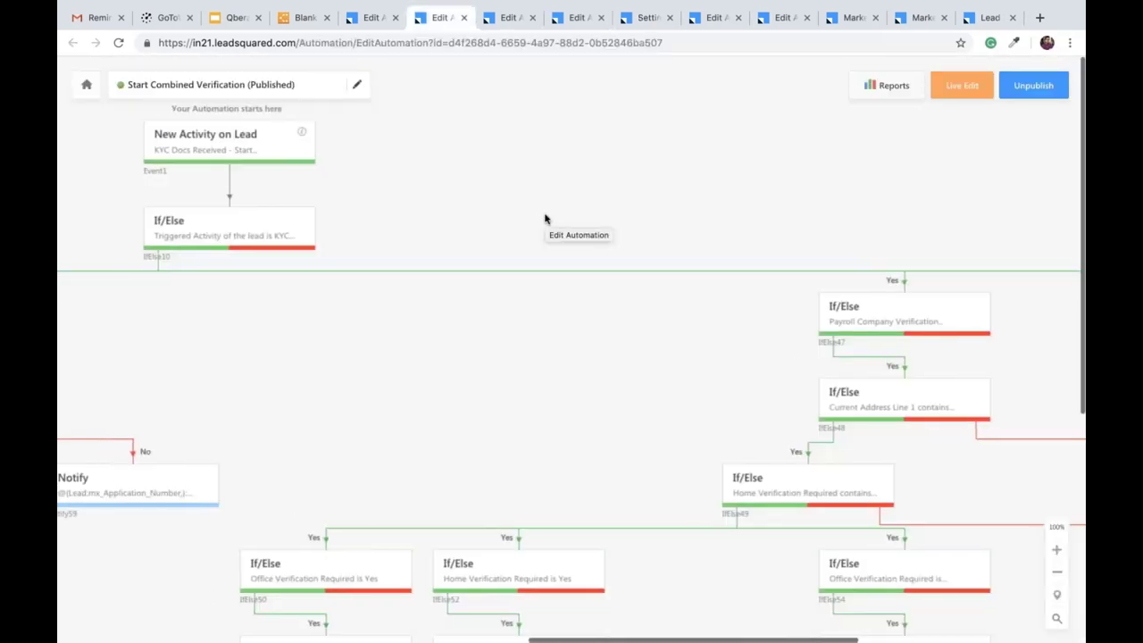
pyautogui.click(317, 138)
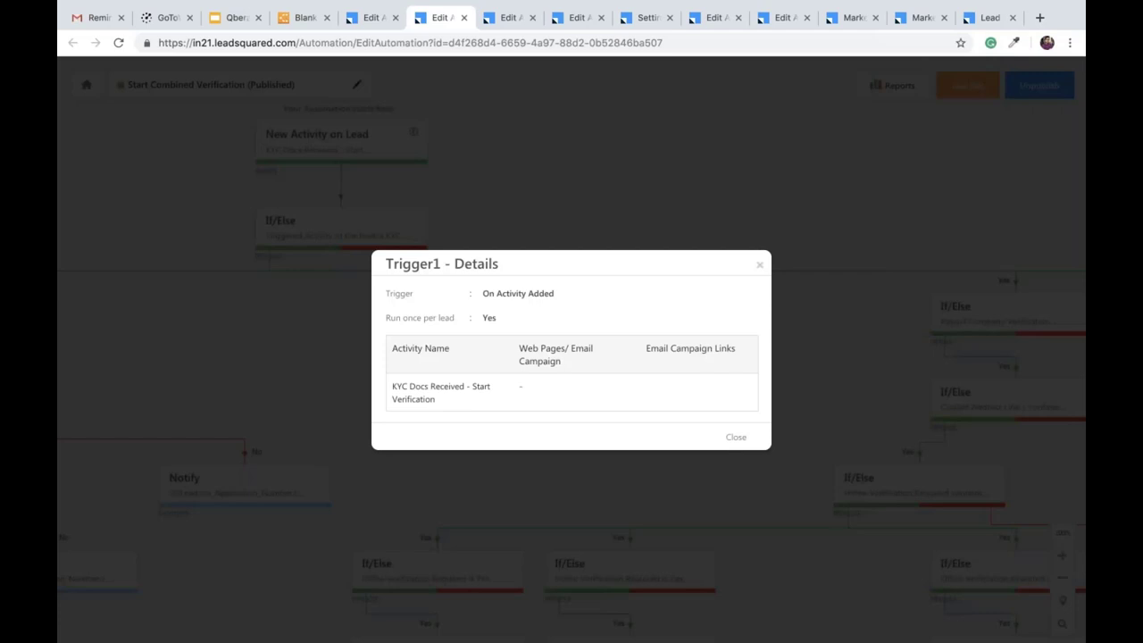
pyautogui.click(760, 267)
# Examine the verification branches of the Start Combined Verification flow and switch to the Lucidchart diagram of the loan process.
pyautogui.hscroll(-15, 426, 288)
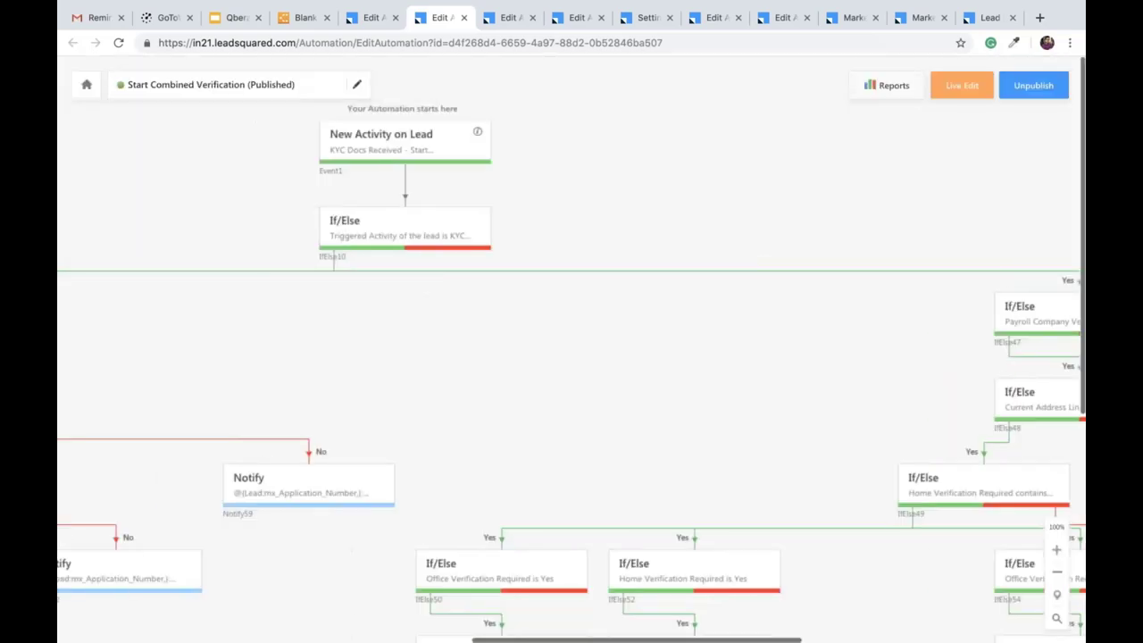
pyautogui.hscroll(6, 571, 348)
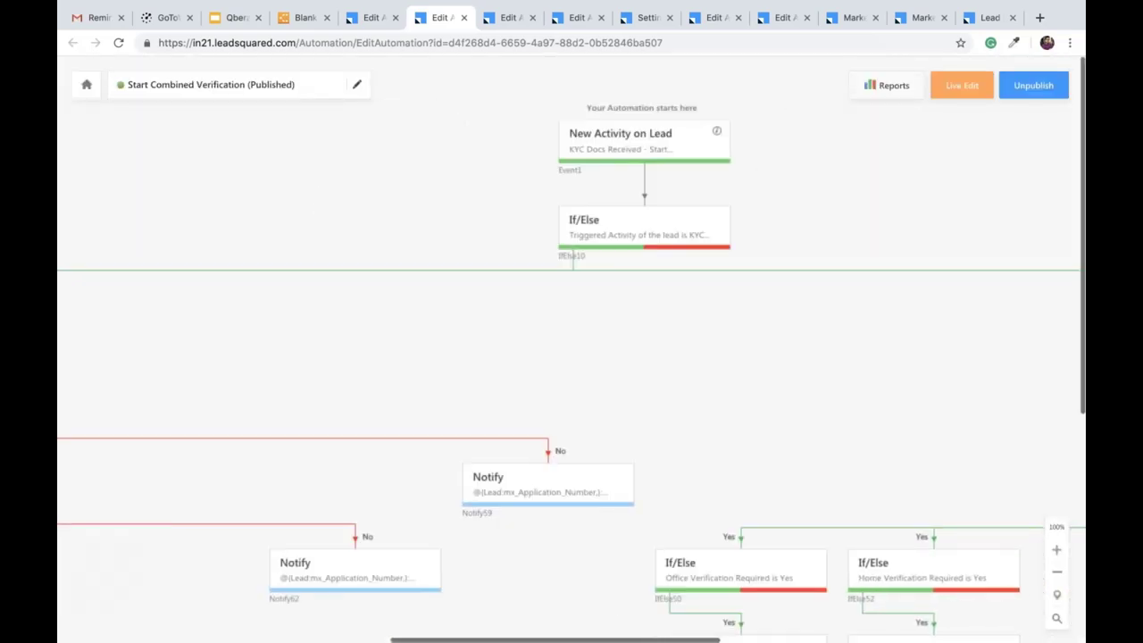
pyautogui.scroll(-1, 572, 348)
pyautogui.hscroll(20, 572, 348)
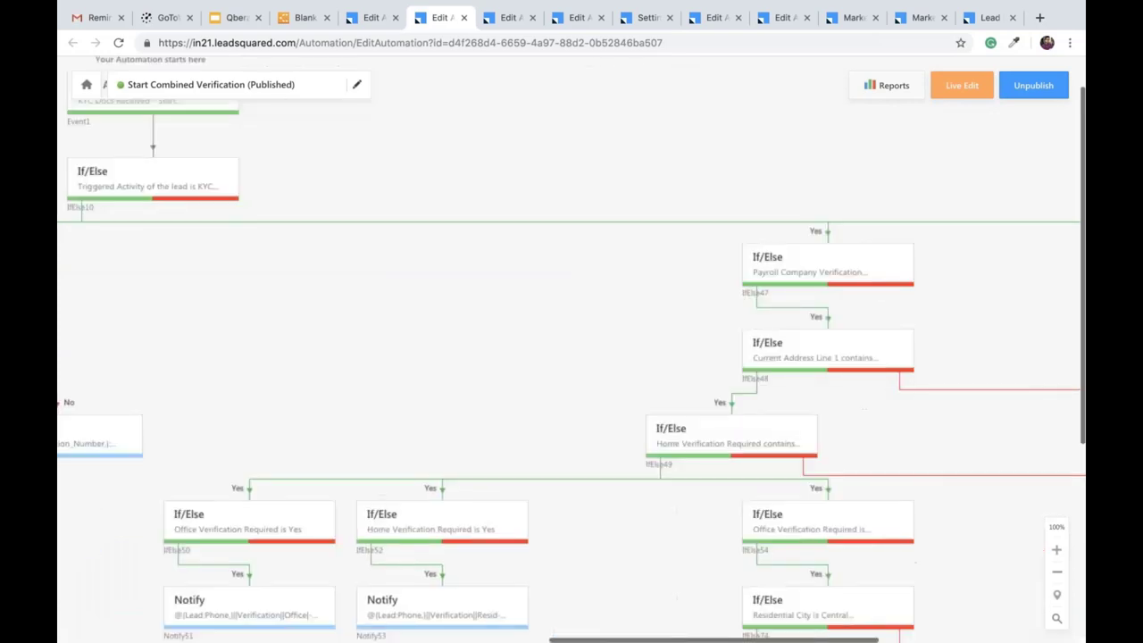
pyautogui.scroll(-1, 572, 349)
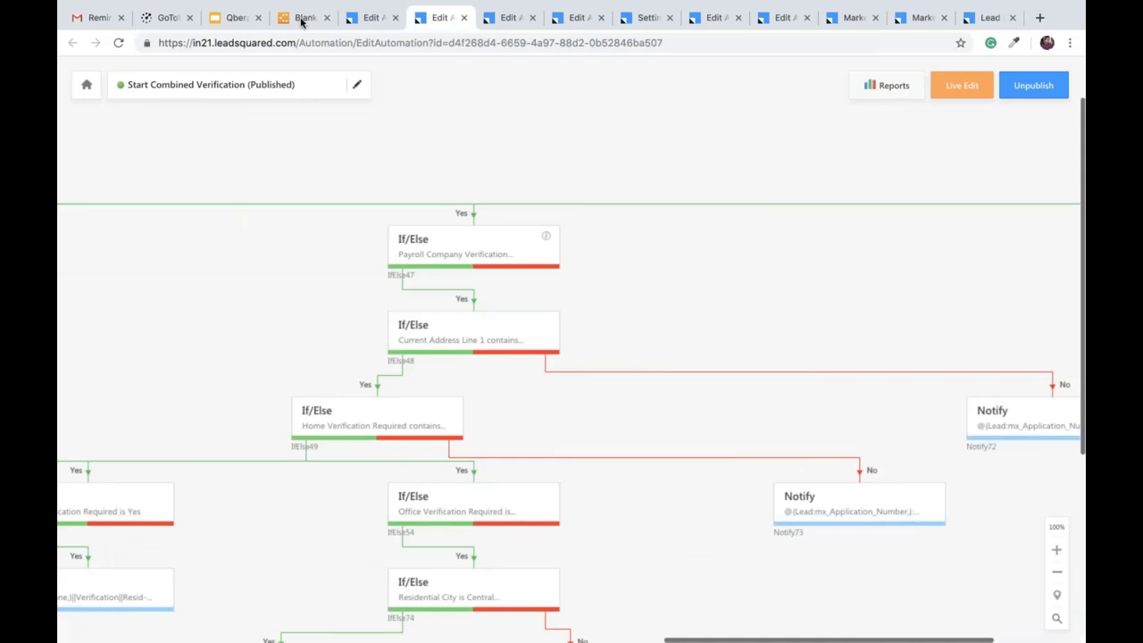
pyautogui.click(302, 18)
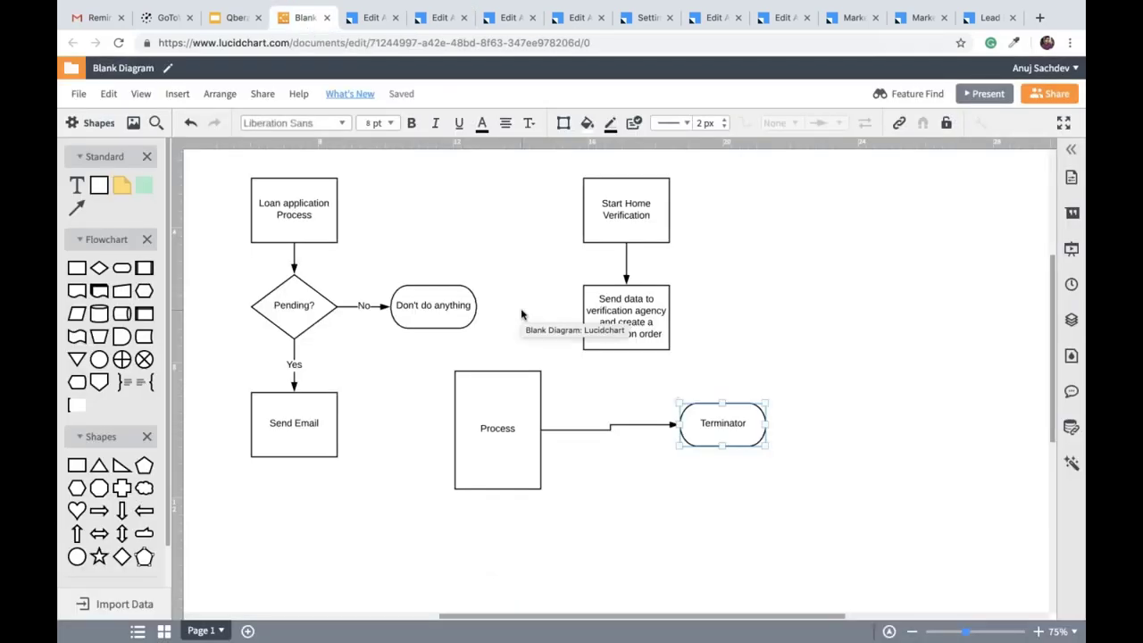
# Return to the Start Combined Verification automation and view the details of its Payroll Company Verification and Current Address Line 1 conditions.
pyautogui.click(431, 20)
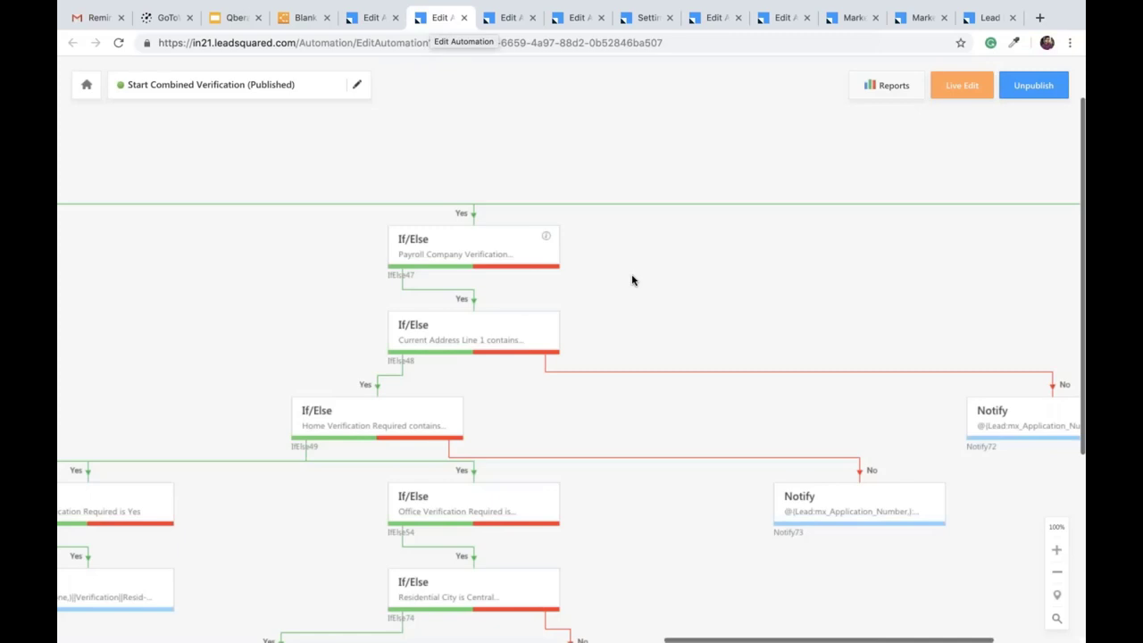
pyautogui.scroll(-2, 630, 328)
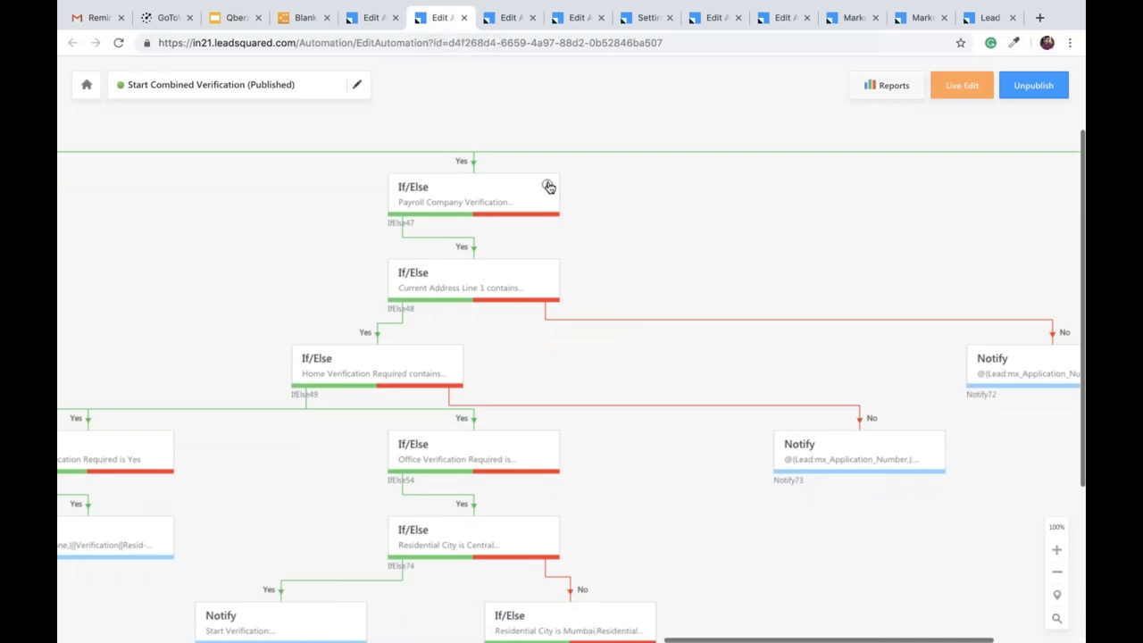
pyautogui.click(548, 186)
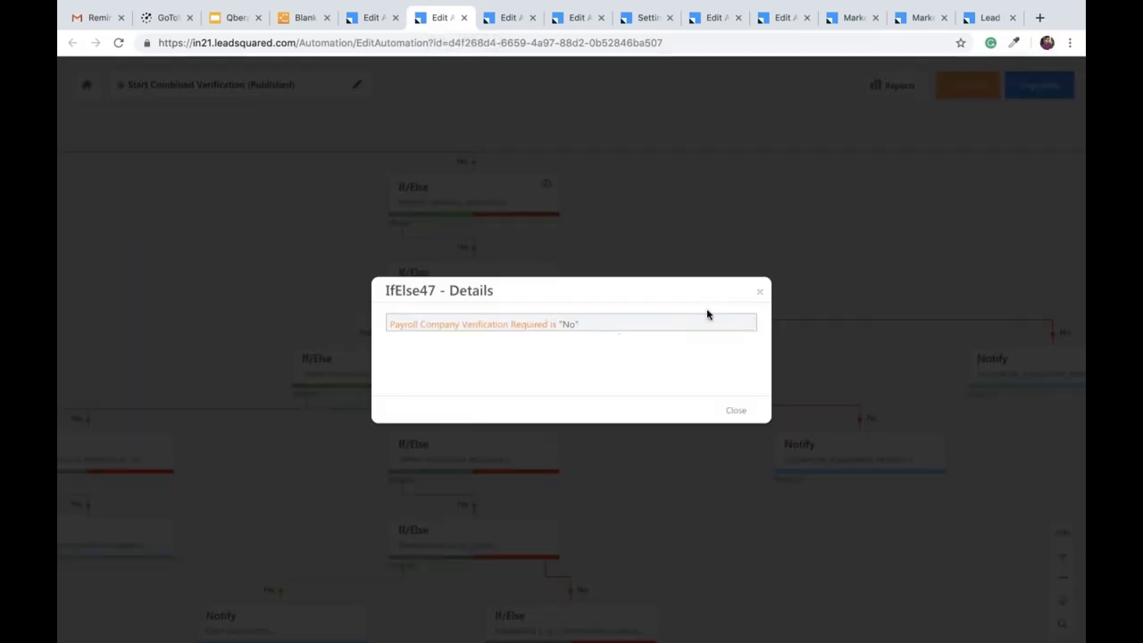
pyautogui.click(760, 295)
pyautogui.scroll(-1, 653, 264)
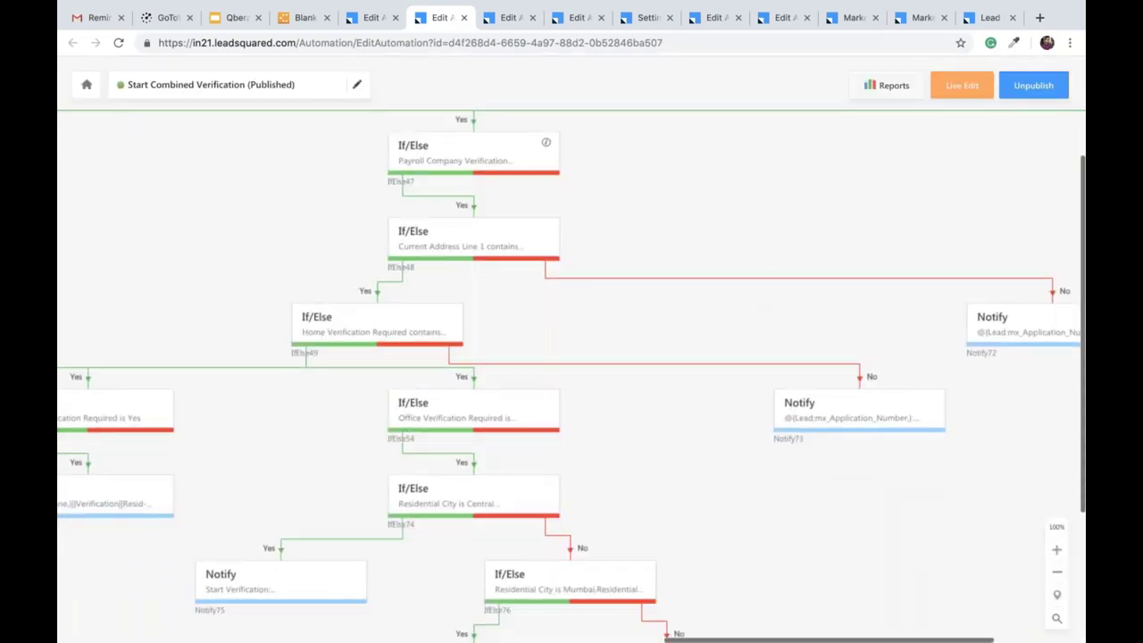
pyautogui.click(546, 232)
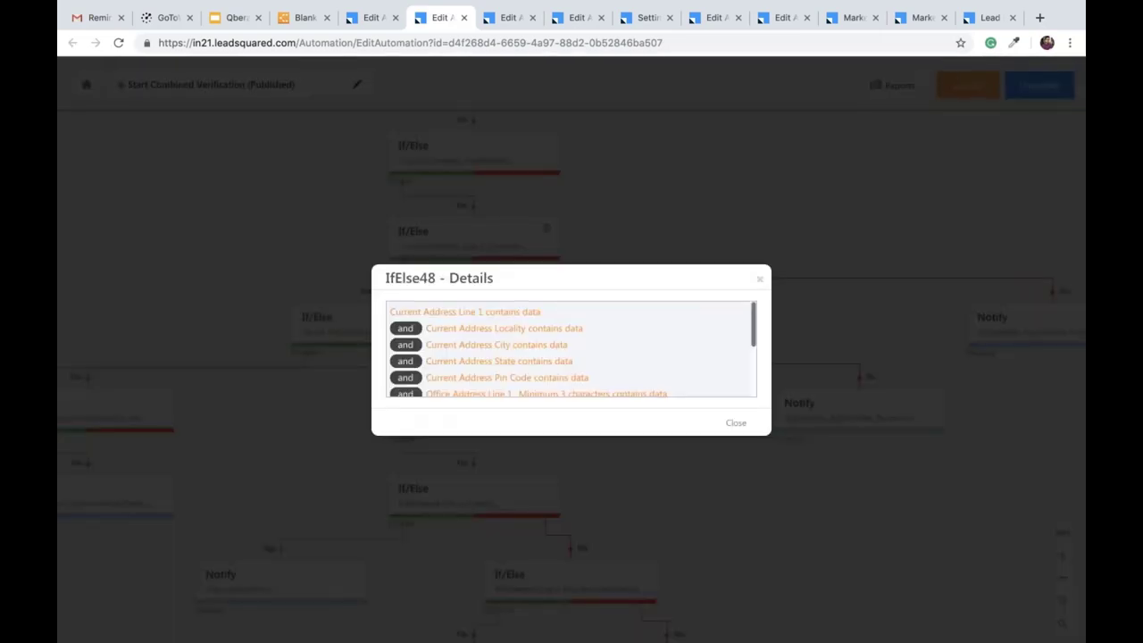
pyautogui.scroll(-4, 571, 350)
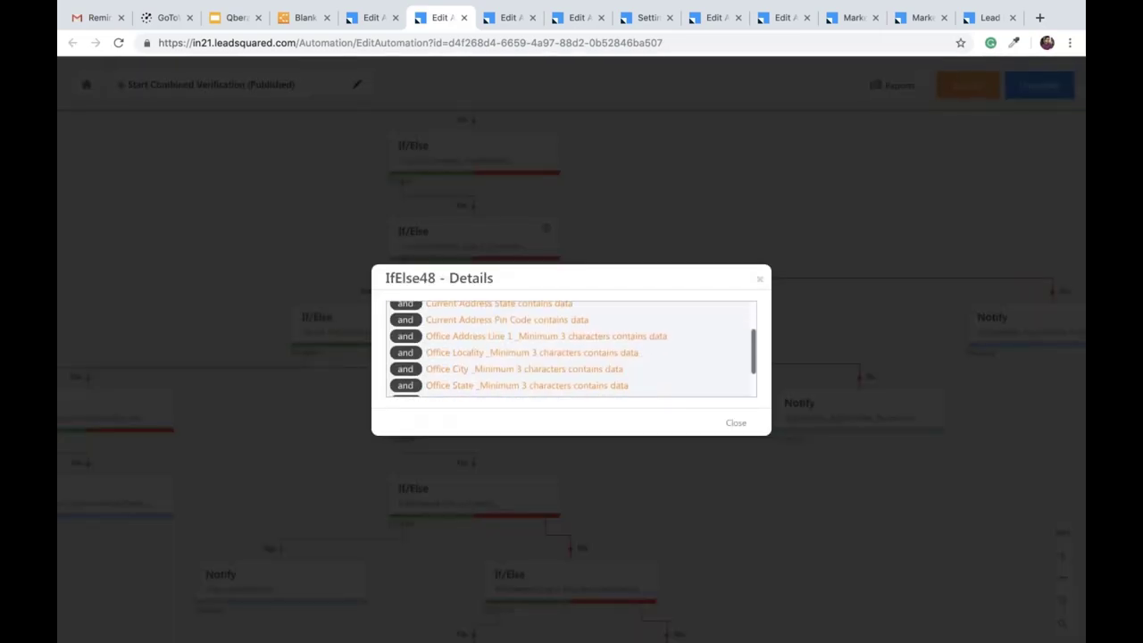
pyautogui.click(760, 280)
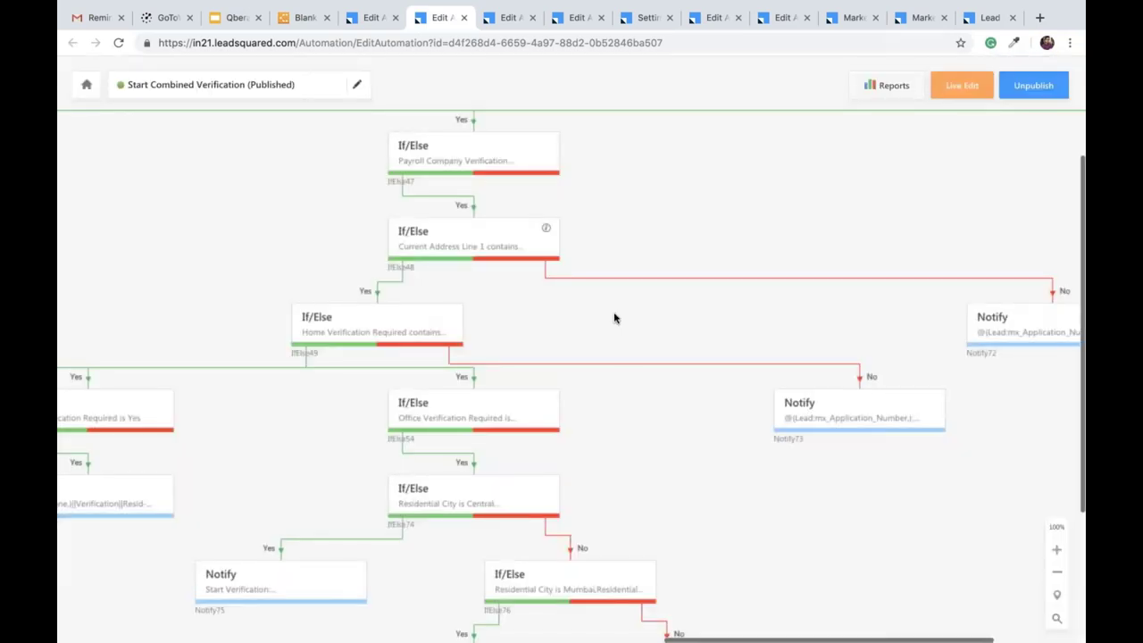
# Follow the flow to its final Add Activity card, Send Combined Verification Request, and view that card's details.
pyautogui.scroll(-1, 614, 318)
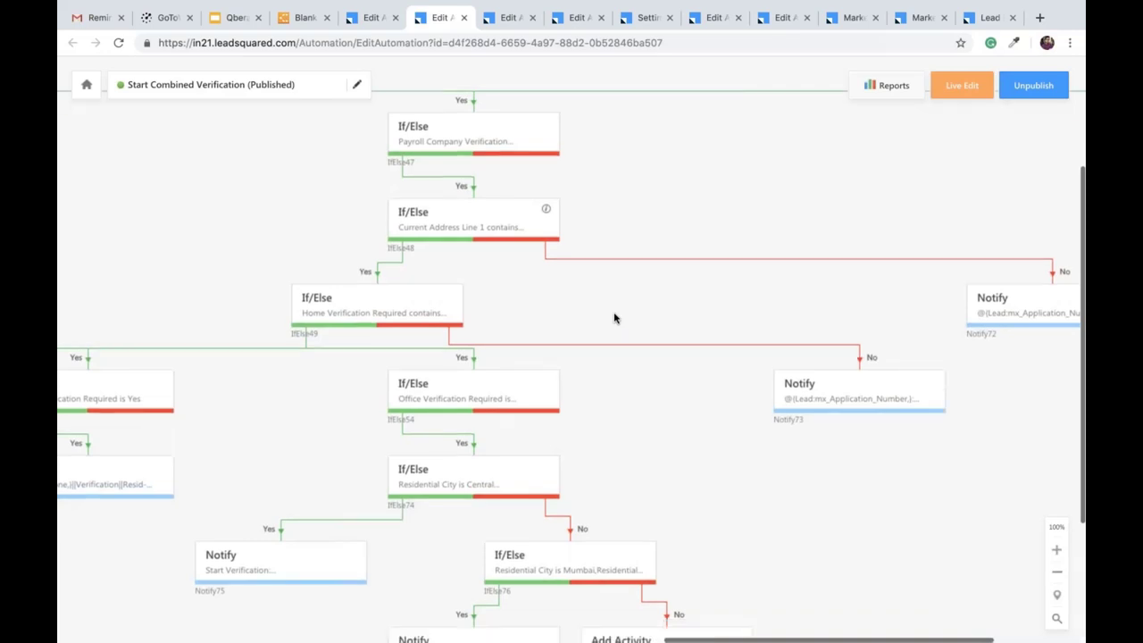
pyautogui.scroll(-3, 613, 318)
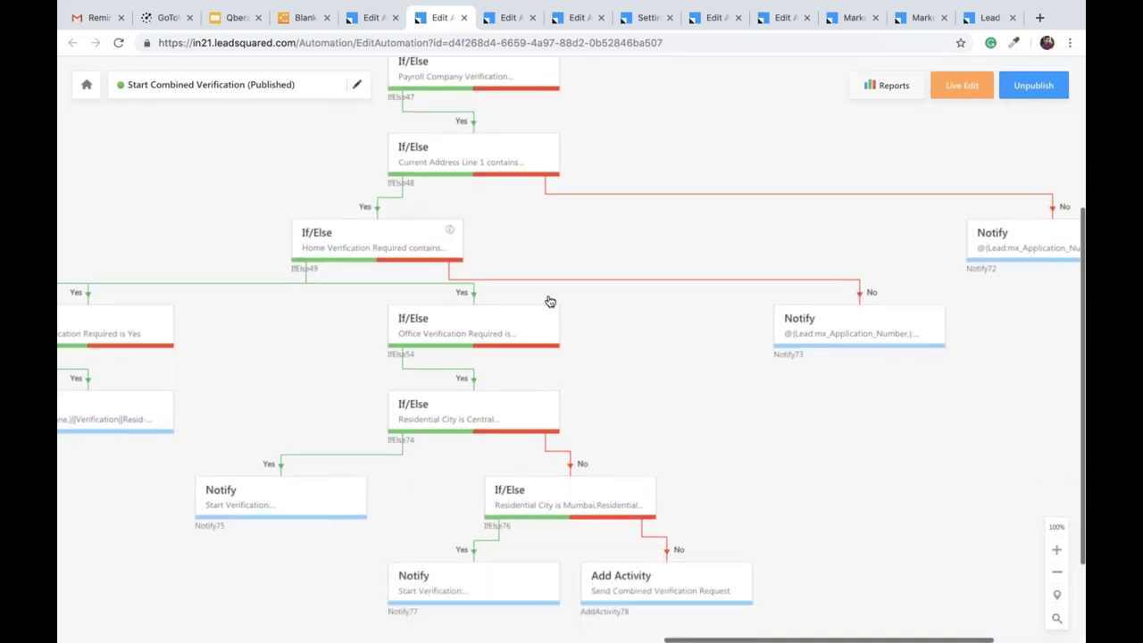
pyautogui.scroll(-1, 550, 302)
pyautogui.scroll(-4, 550, 302)
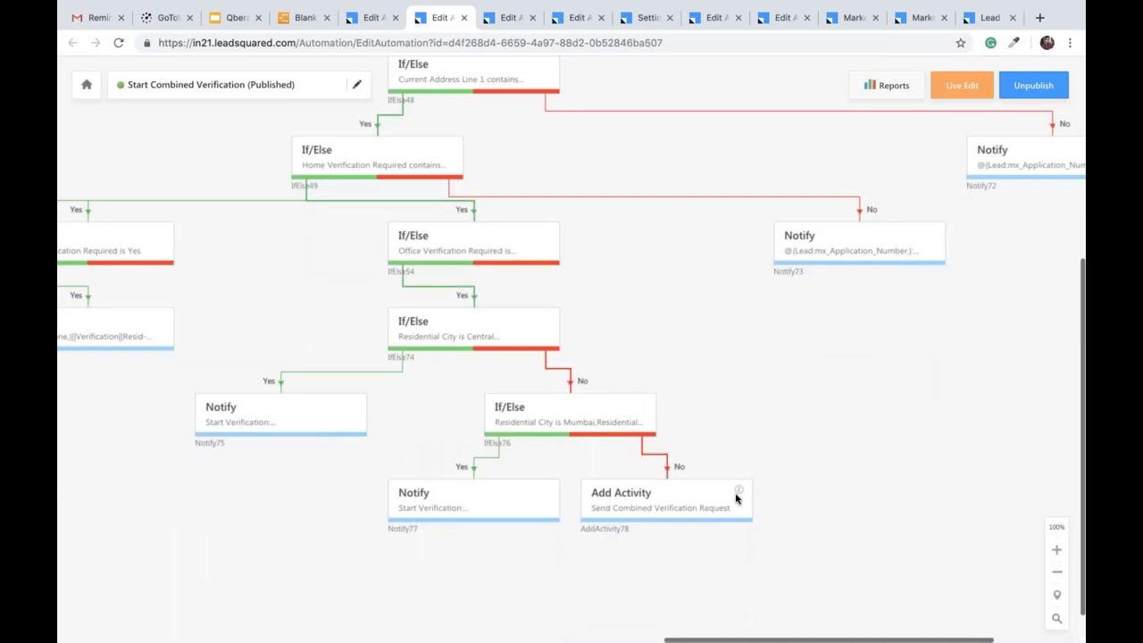
pyautogui.click(741, 494)
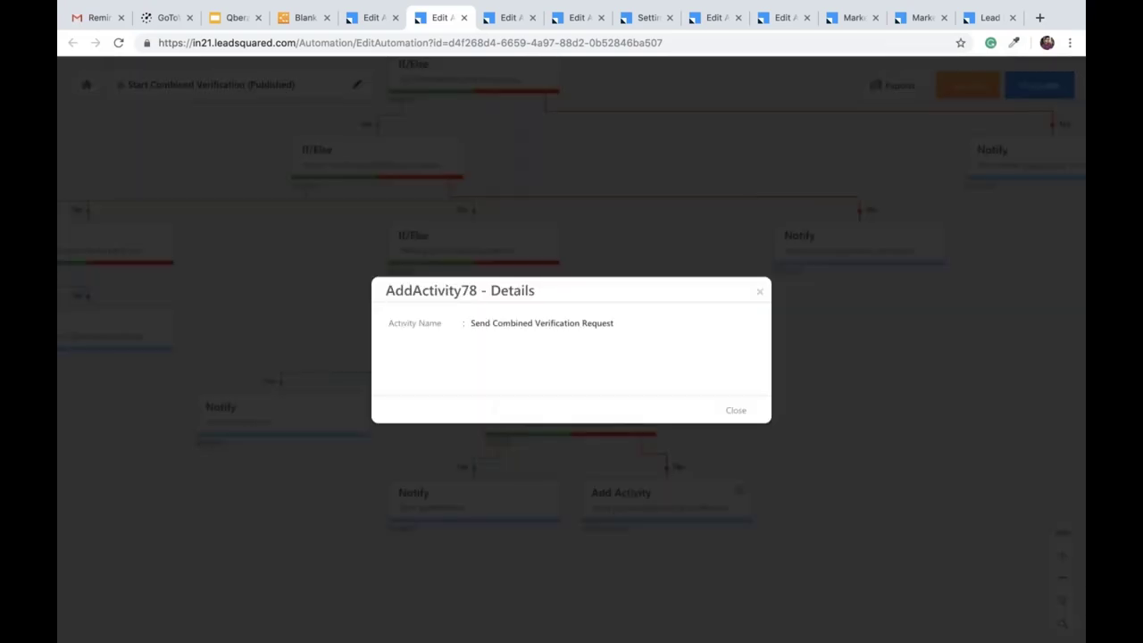
pyautogui.click(760, 294)
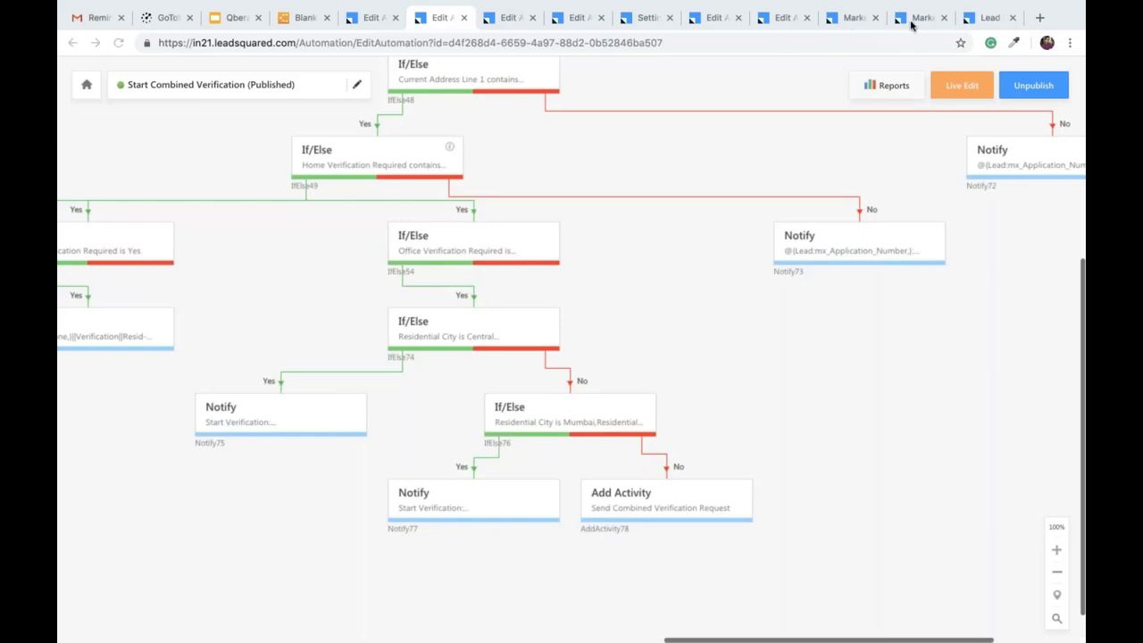
# Leave the LSQ Webinar 2 automation draft for the automation list and open the account settings from there.
pyautogui.click(976, 19)
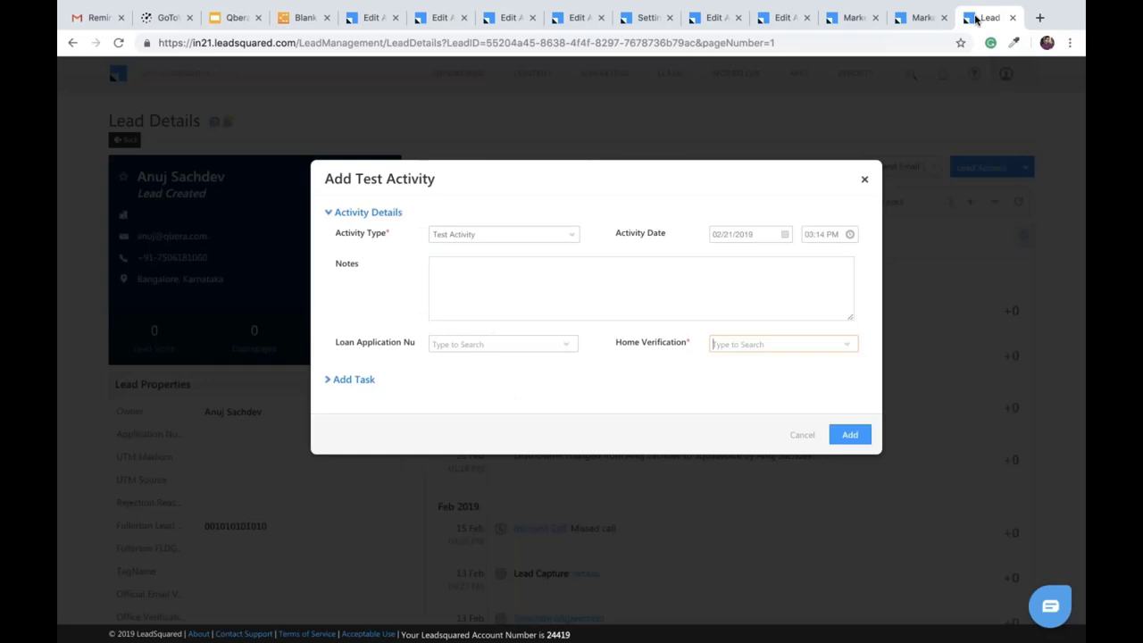
pyautogui.click(846, 27)
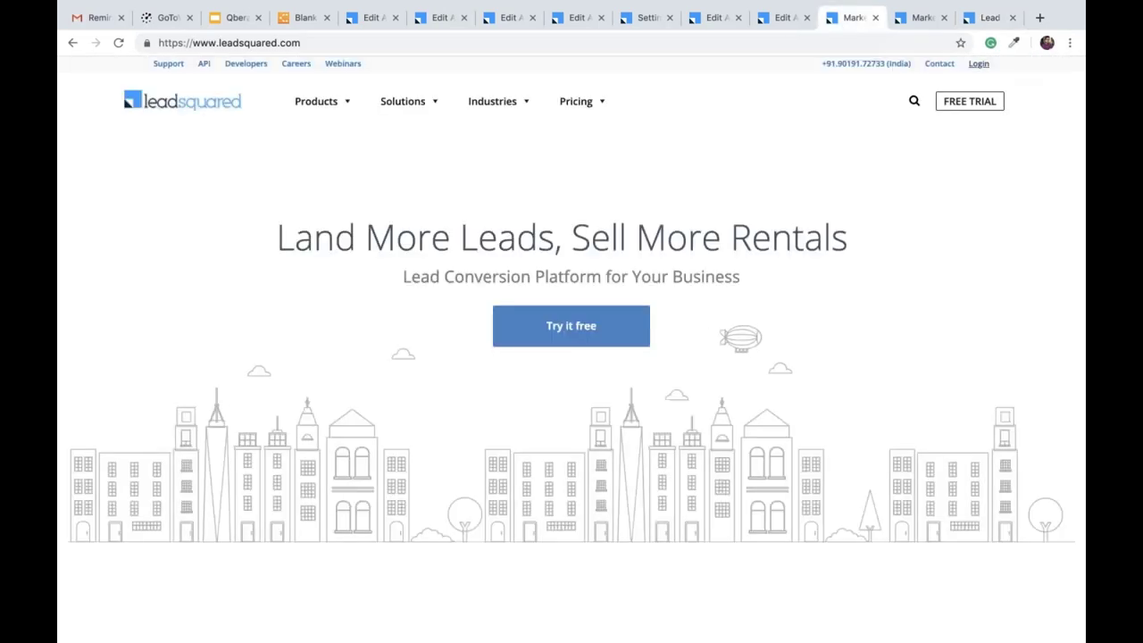
pyautogui.click(786, 19)
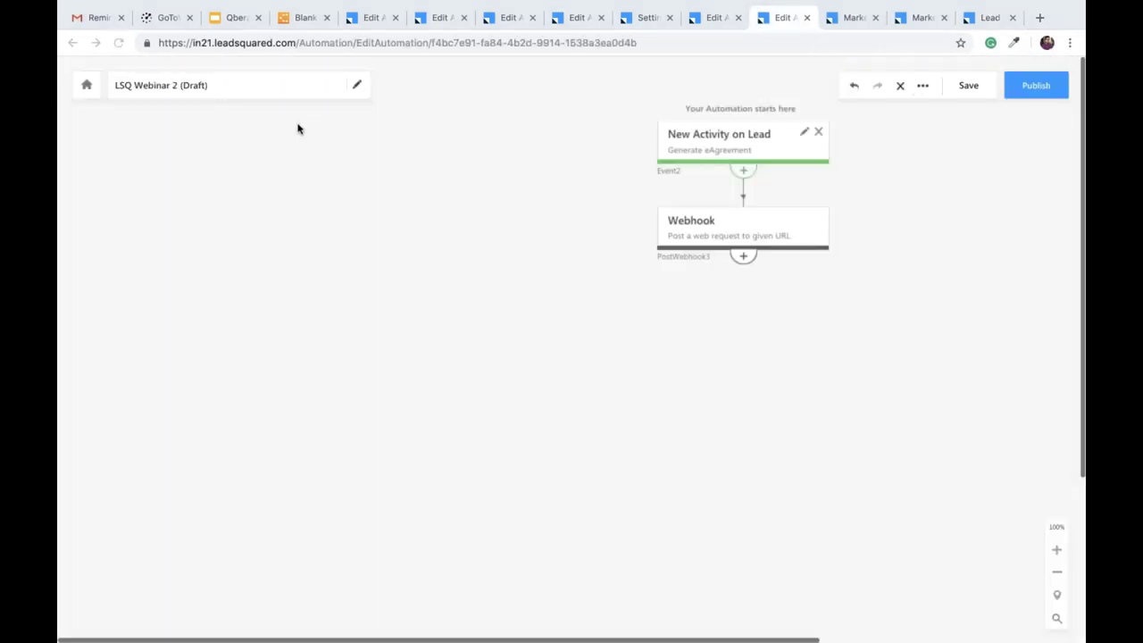
pyautogui.click(86, 85)
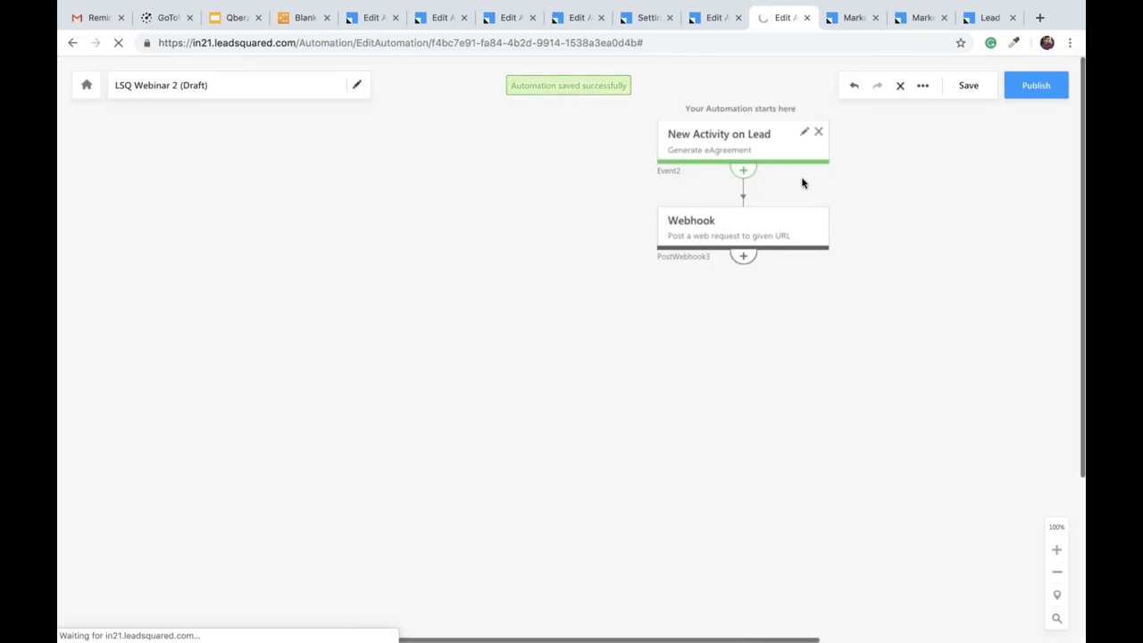
pyautogui.moveTo(777, 2)
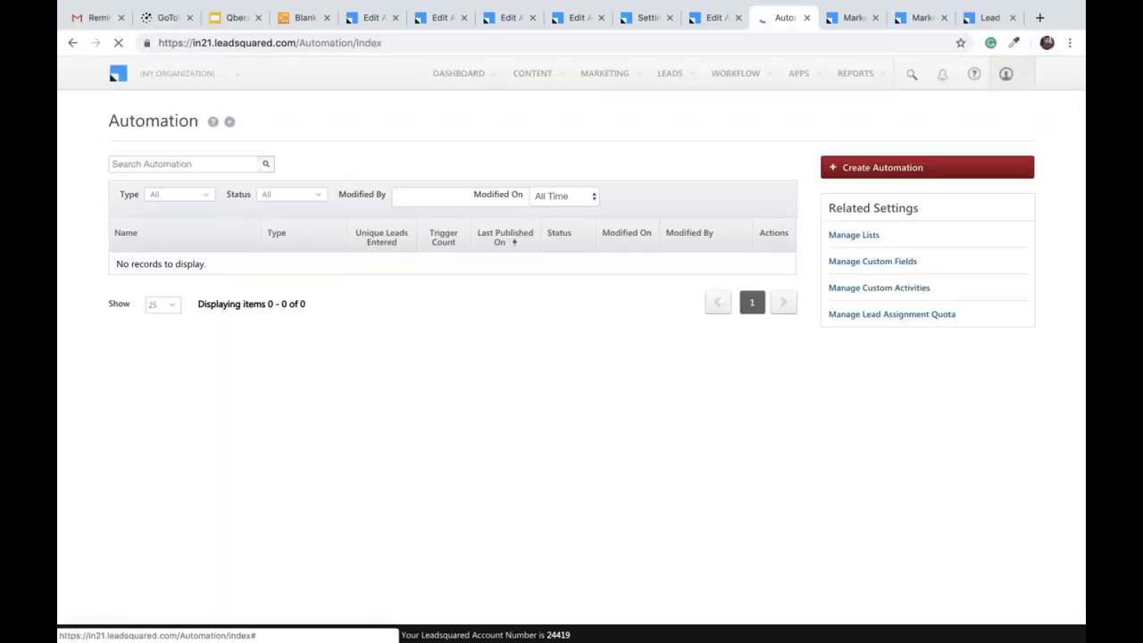
pyautogui.moveTo(1005, 73)
pyautogui.click(948, 193)
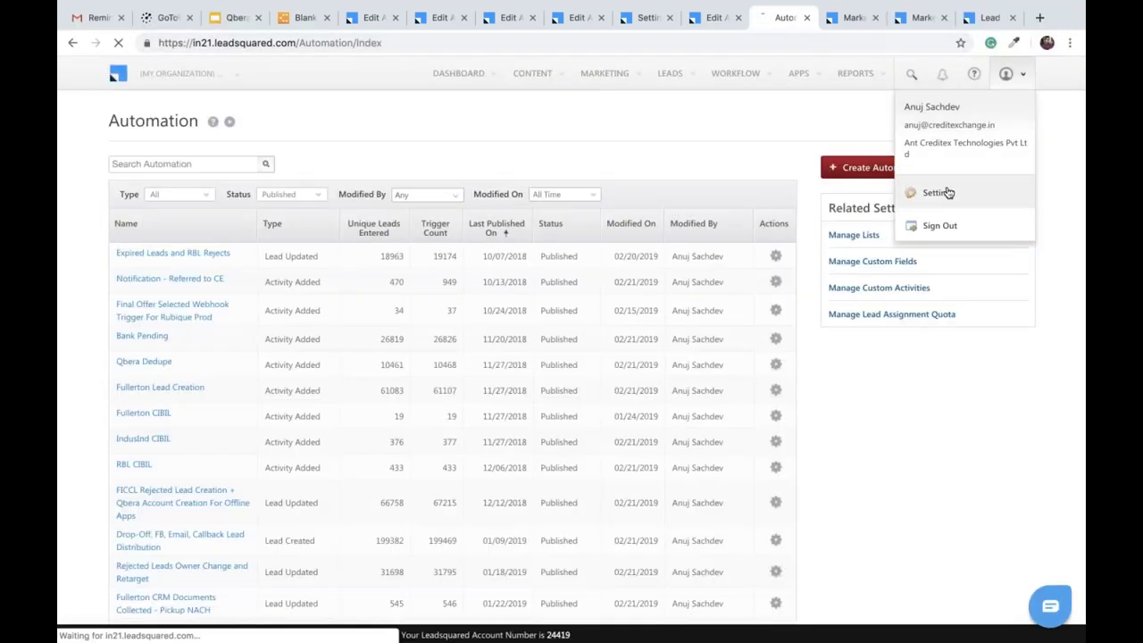
pyautogui.click(645, 17)
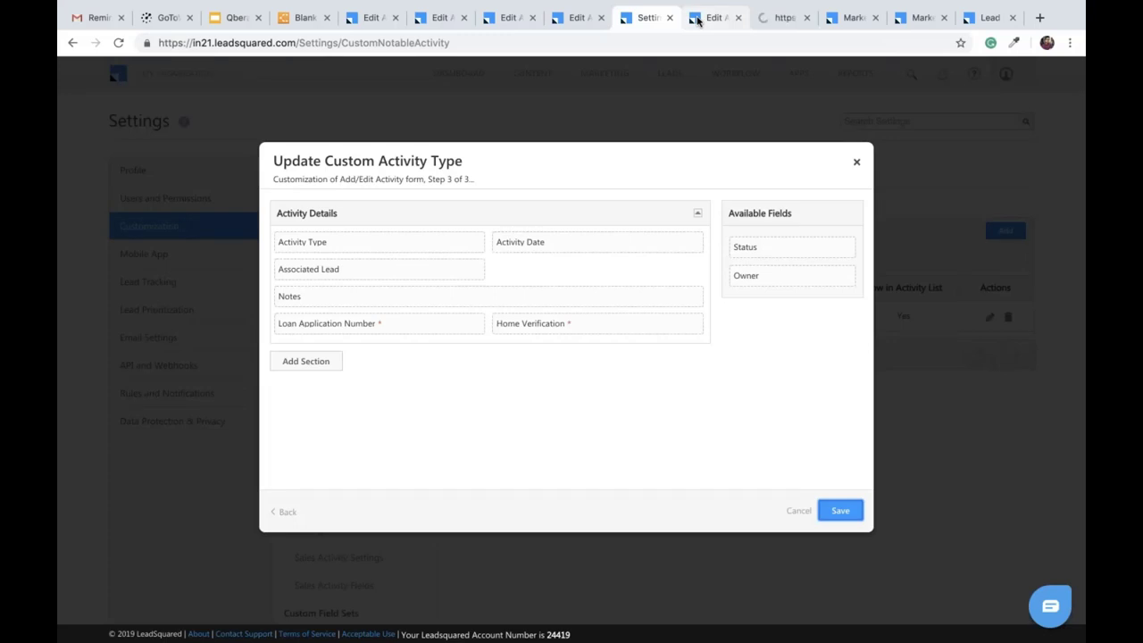
pyautogui.click(774, 19)
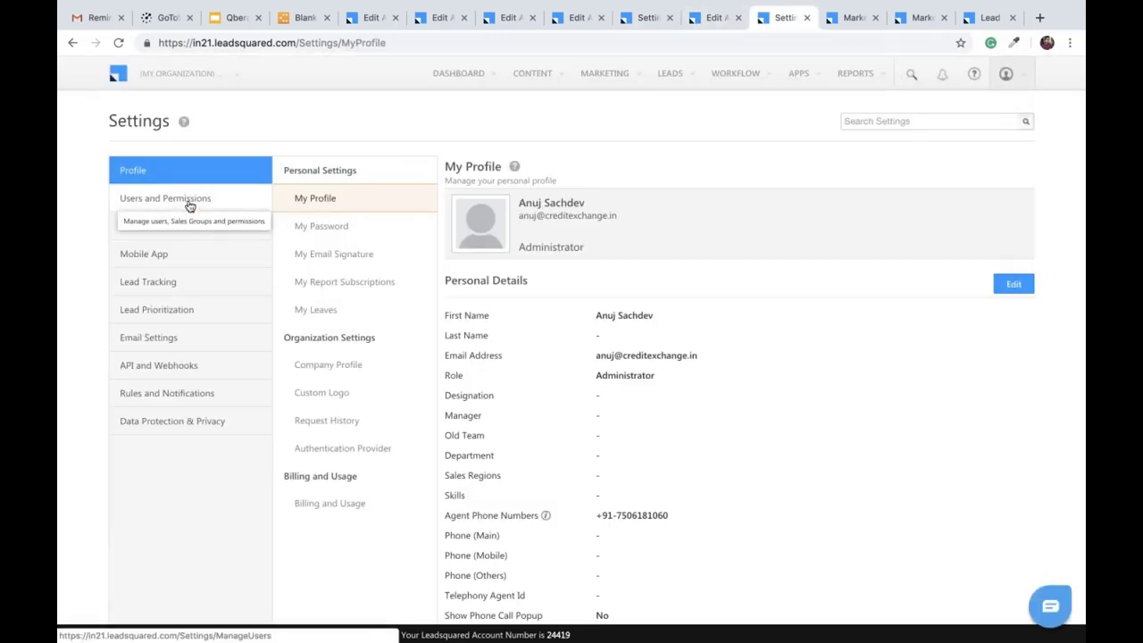
# Go to the permission templates under Users and Permissions and open the Sales template for editing.
pyautogui.click(154, 203)
pyautogui.click(367, 310)
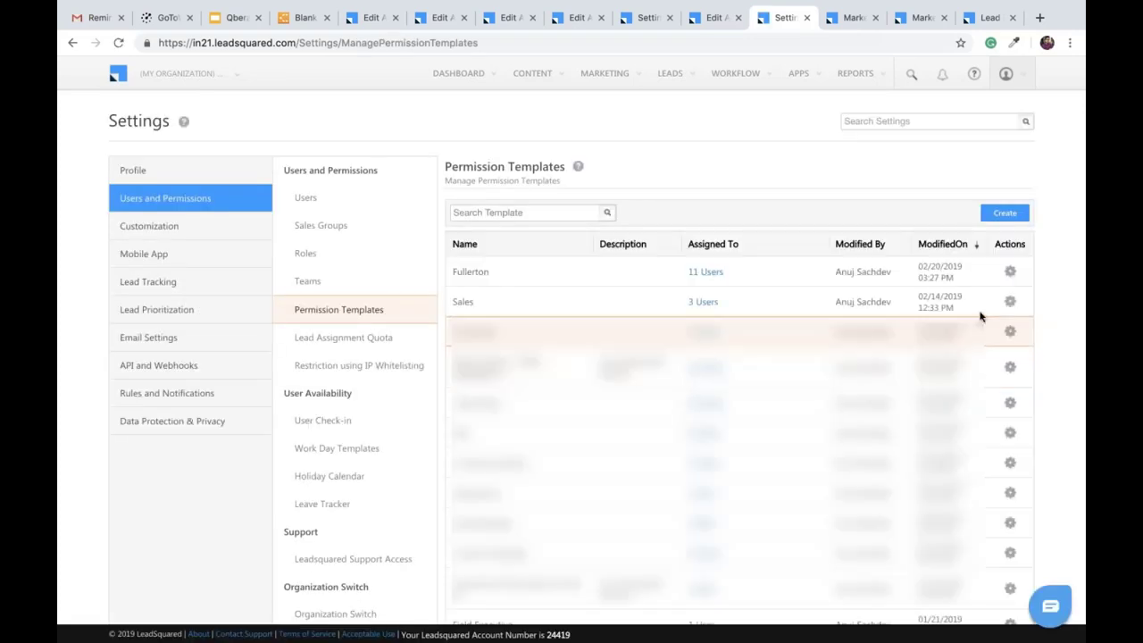
pyautogui.click(1009, 302)
pyautogui.click(998, 318)
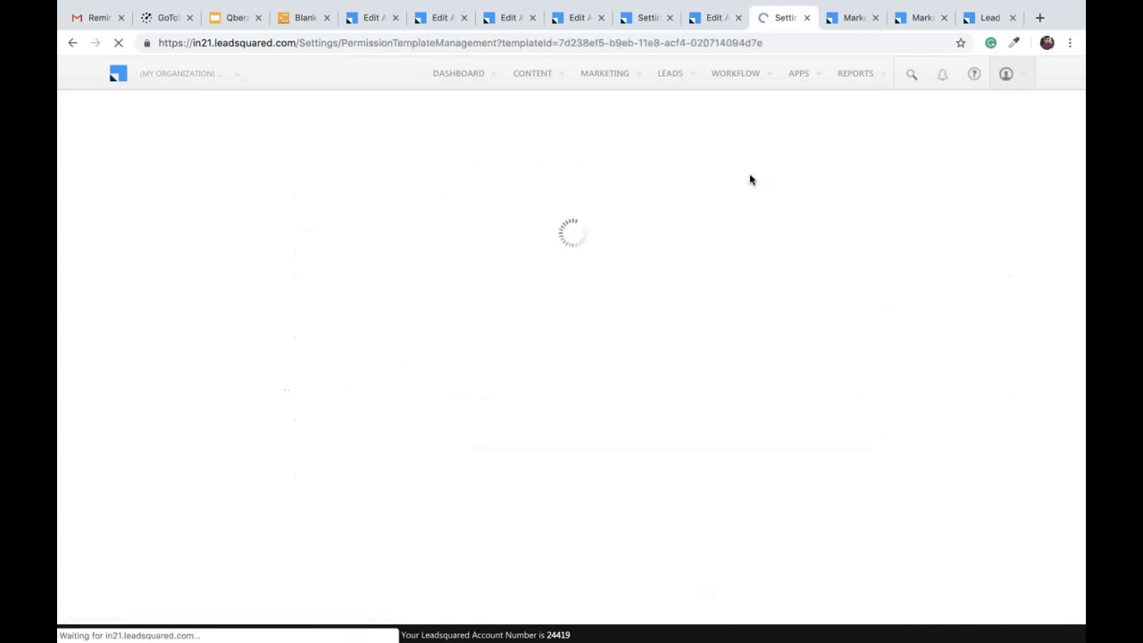
pyautogui.moveTo(735, 73)
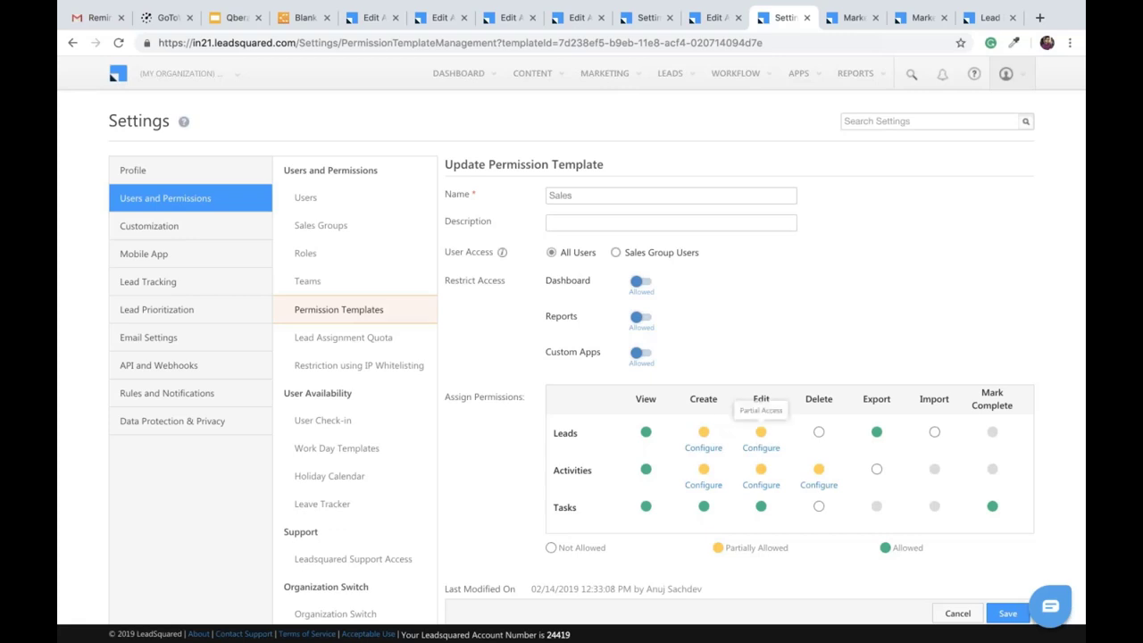
# Set the Sales template's View permission for Leads to Partially Allowed, and view its lead field masking configuration without restricting any field.
pyautogui.click(647, 434)
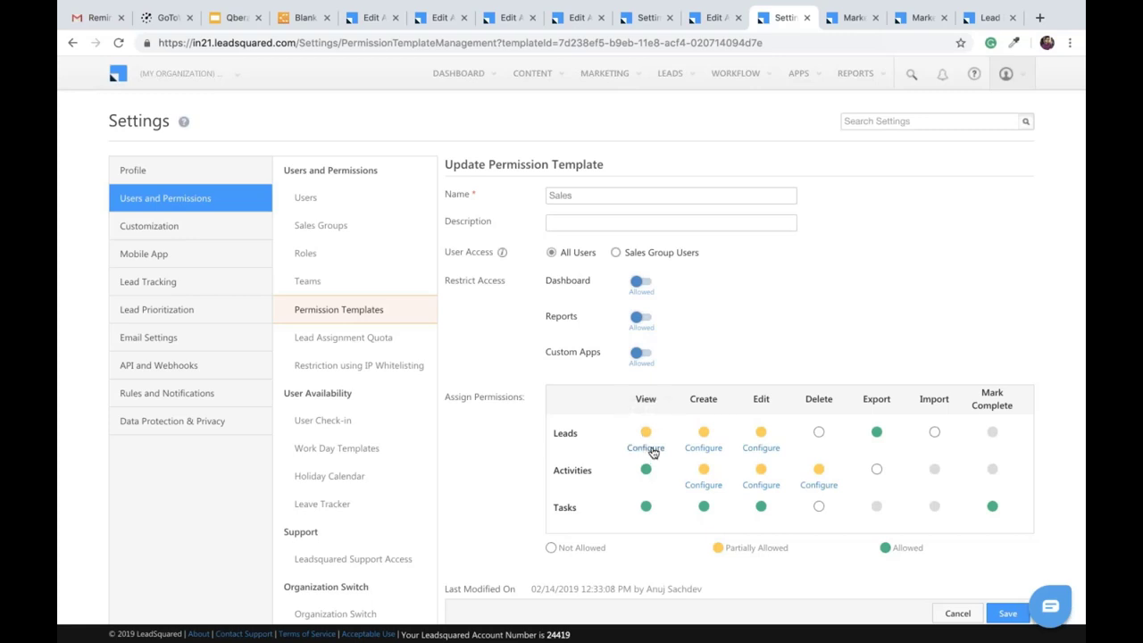
pyautogui.click(652, 450)
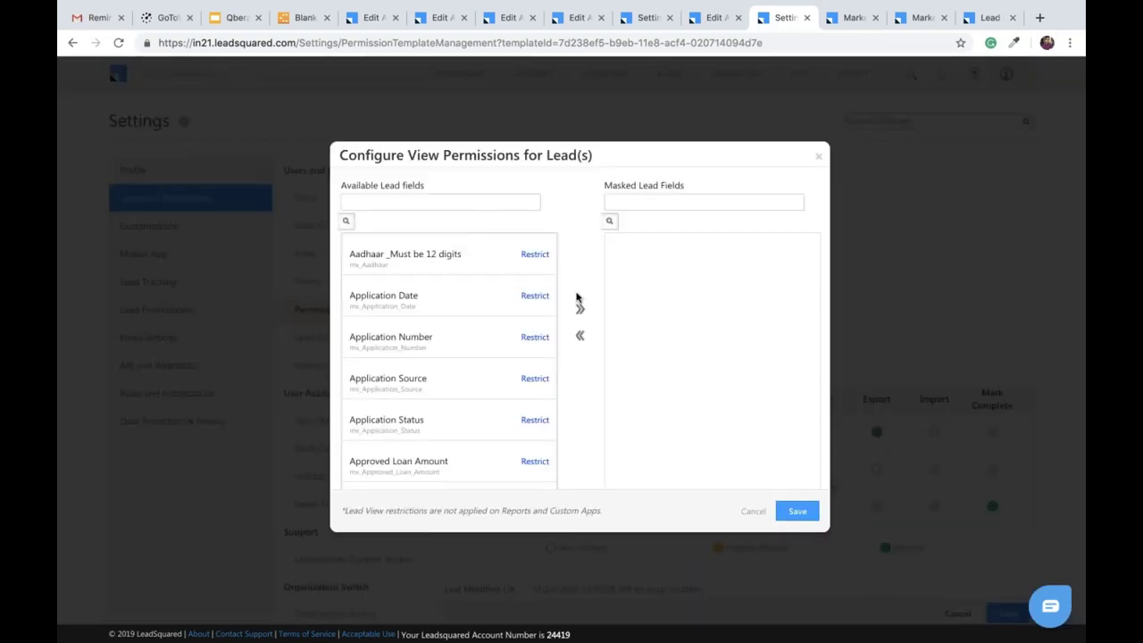
pyautogui.click(819, 156)
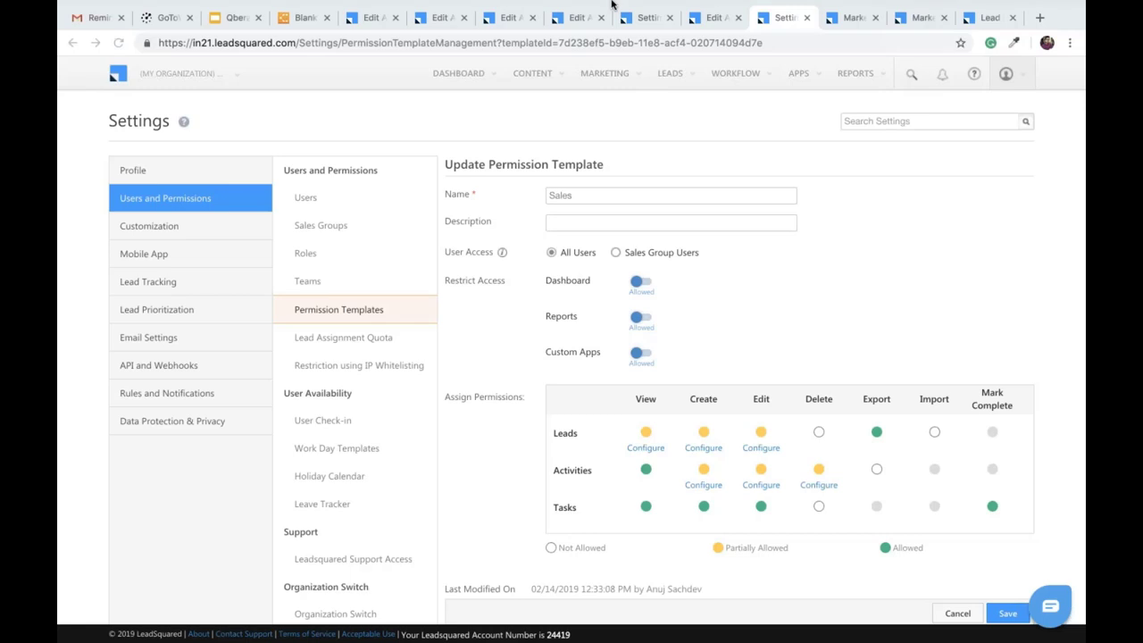
pyautogui.moveTo(612, 5)
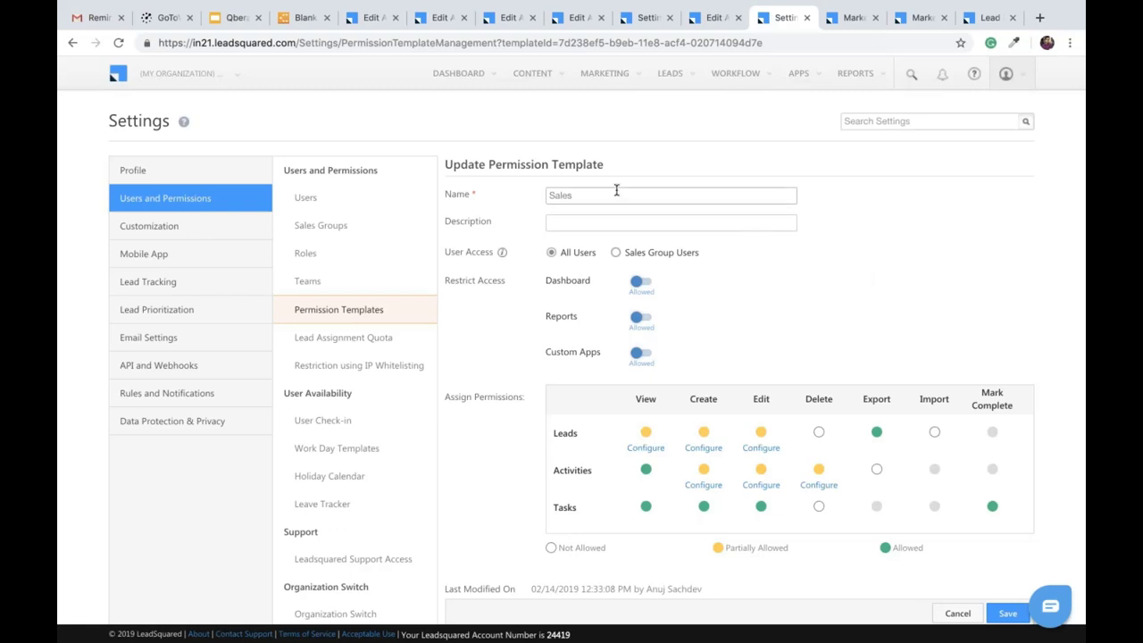
pyautogui.moveTo(736, 74)
# Review the Fullerton CIBIL, Distribute Lead and Start Combined Verification automations, and return to the Distribute Lead flow.
pyautogui.click(647, 18)
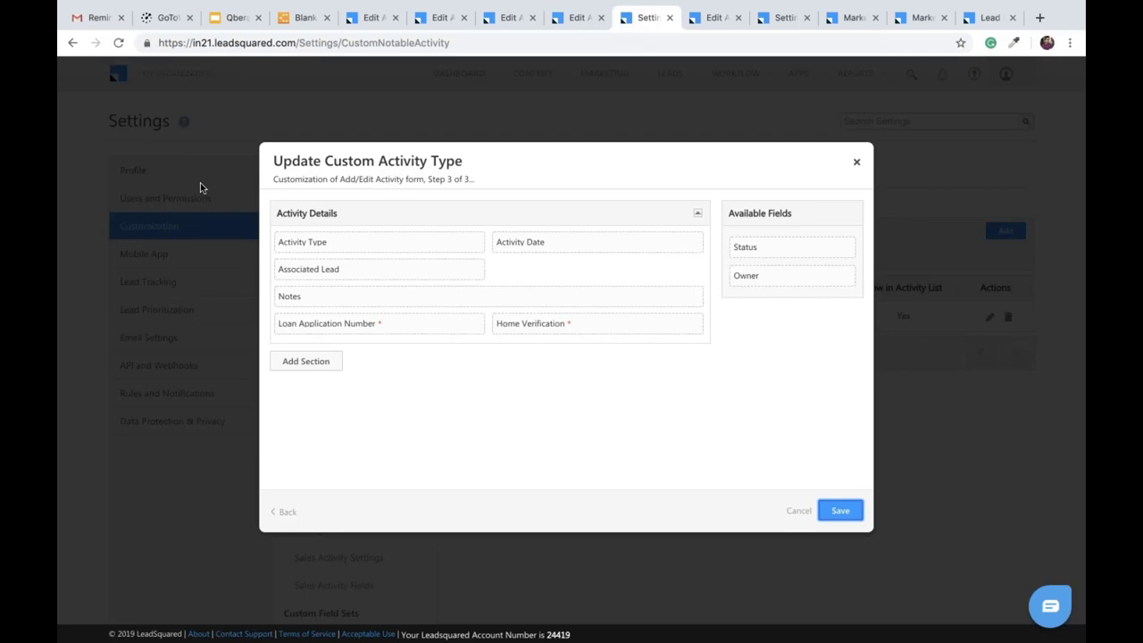
pyautogui.click(499, 27)
pyautogui.click(586, 20)
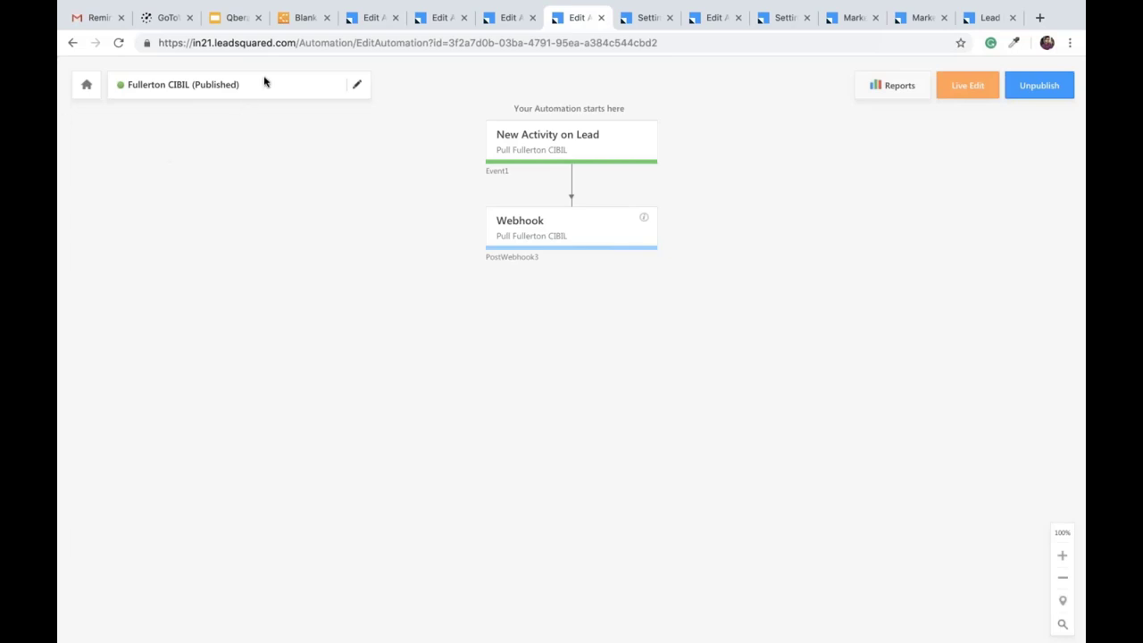
pyautogui.click(373, 17)
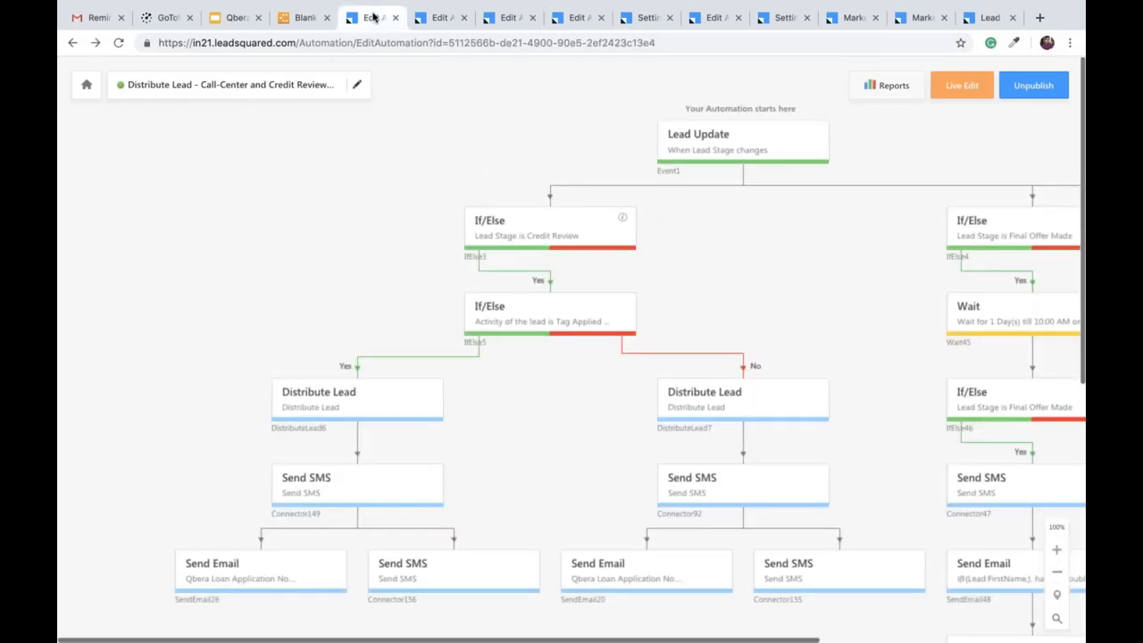
pyautogui.click(441, 17)
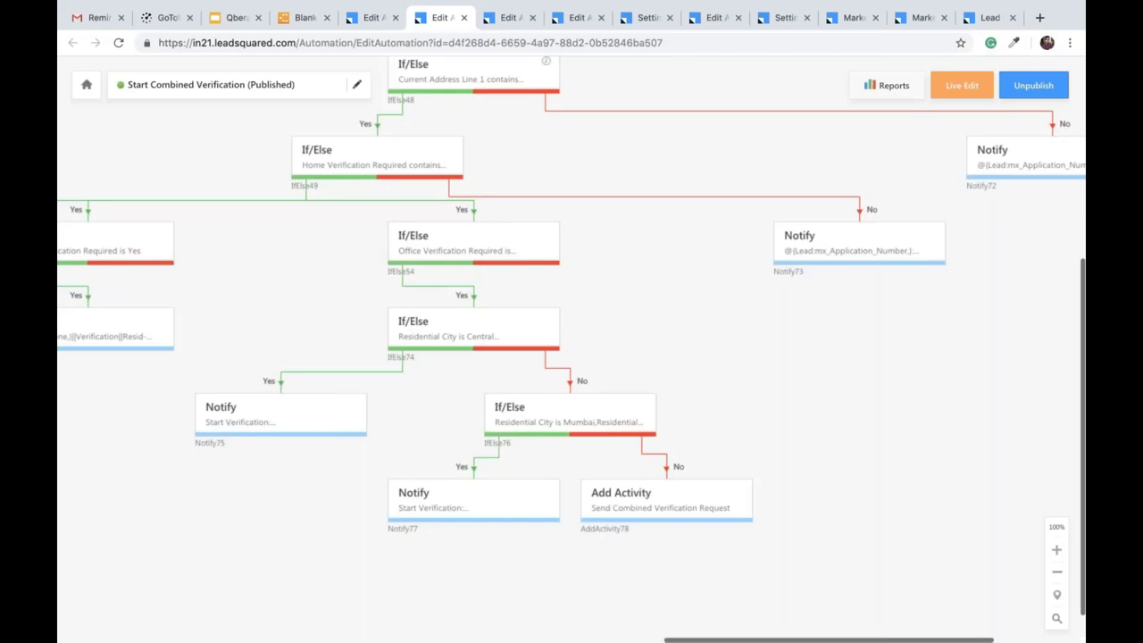
pyautogui.press('ctrl+super+f')
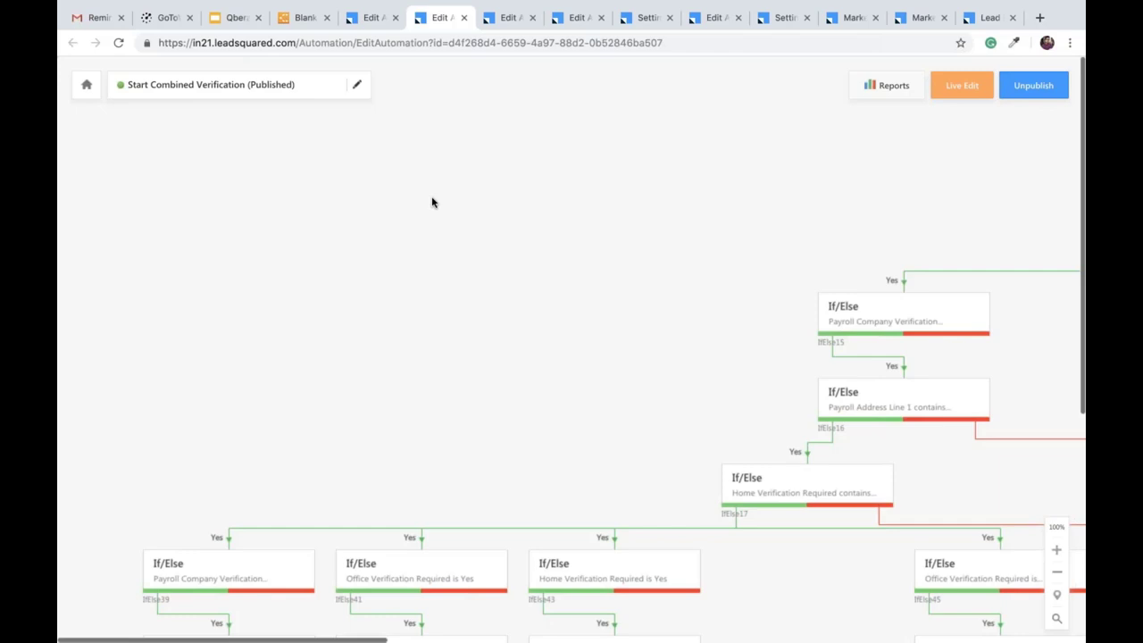
pyautogui.click(372, 27)
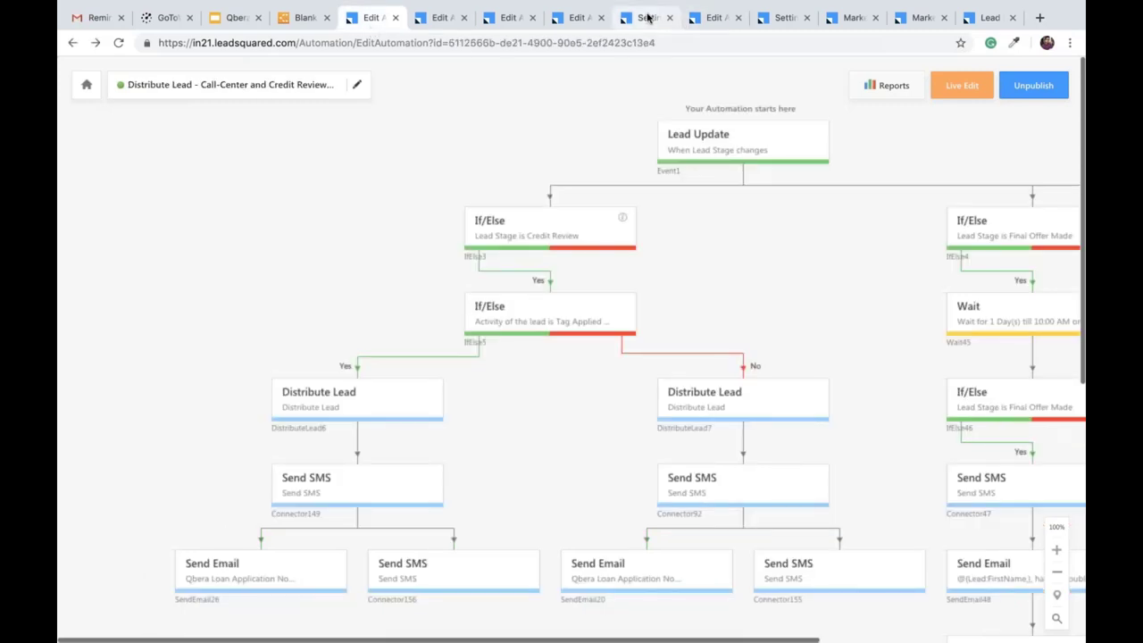
# Leave the LSQ Webinar 1 draft for the automation list and open the published Bank Pending automation.
pyautogui.click(649, 18)
pyautogui.click(715, 18)
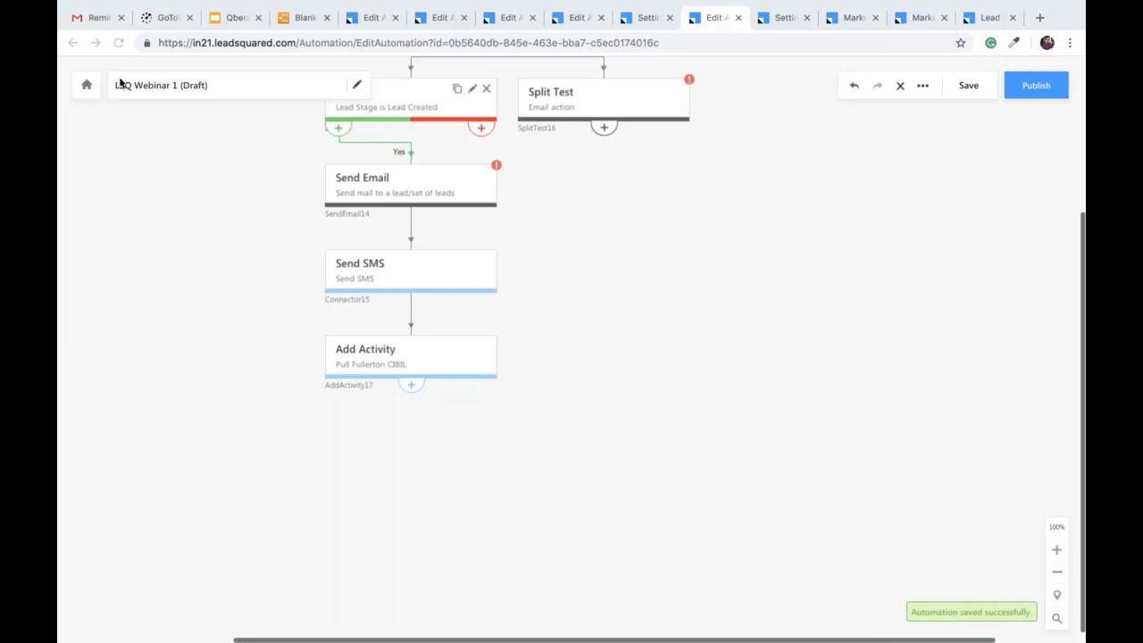
pyautogui.click(89, 84)
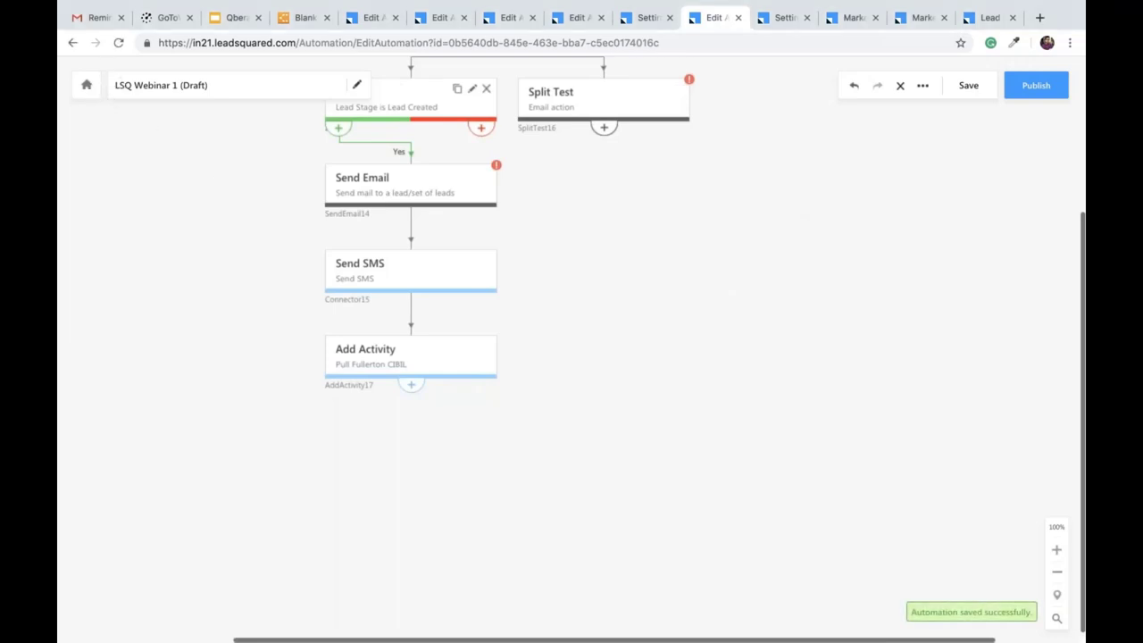
pyautogui.click(86, 86)
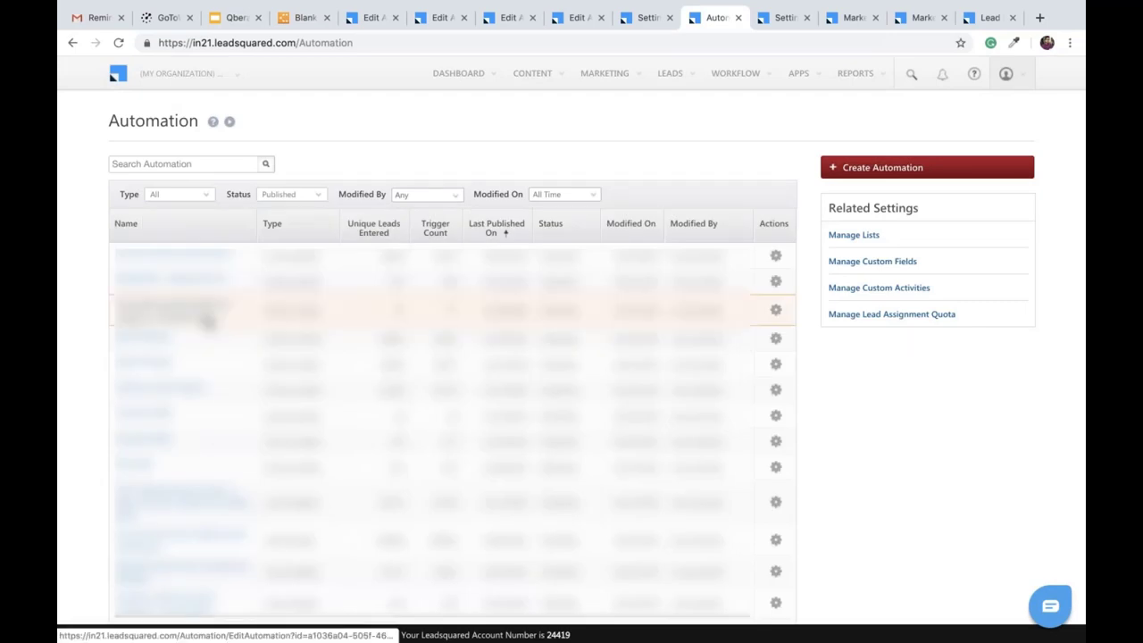
pyautogui.scroll(-1, 165, 438)
pyautogui.click(165, 437)
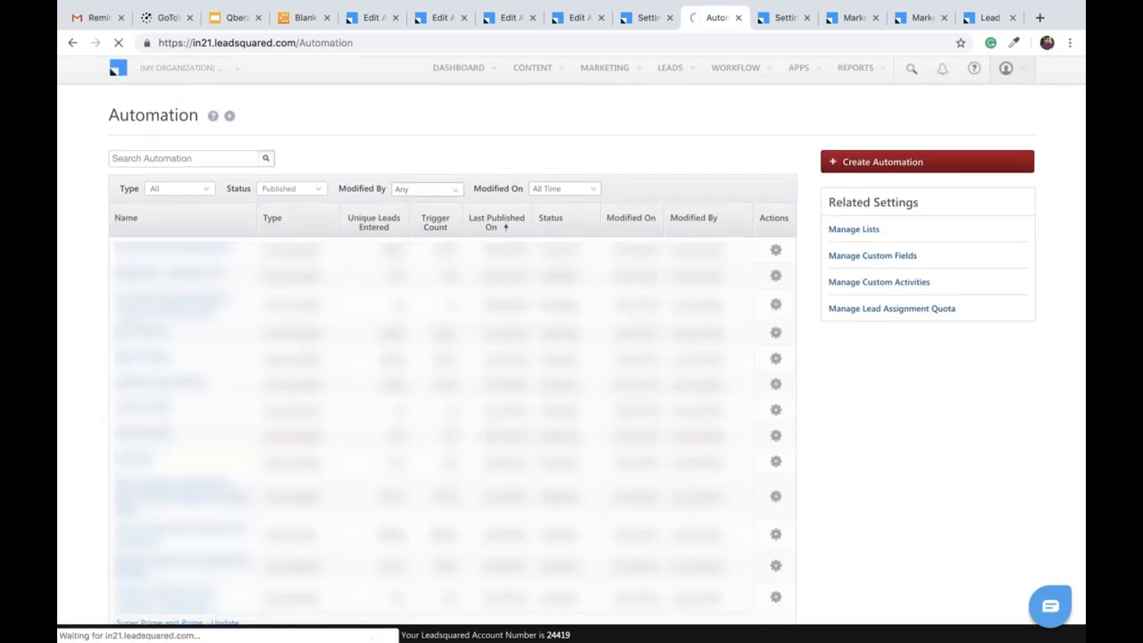
pyautogui.click(645, 17)
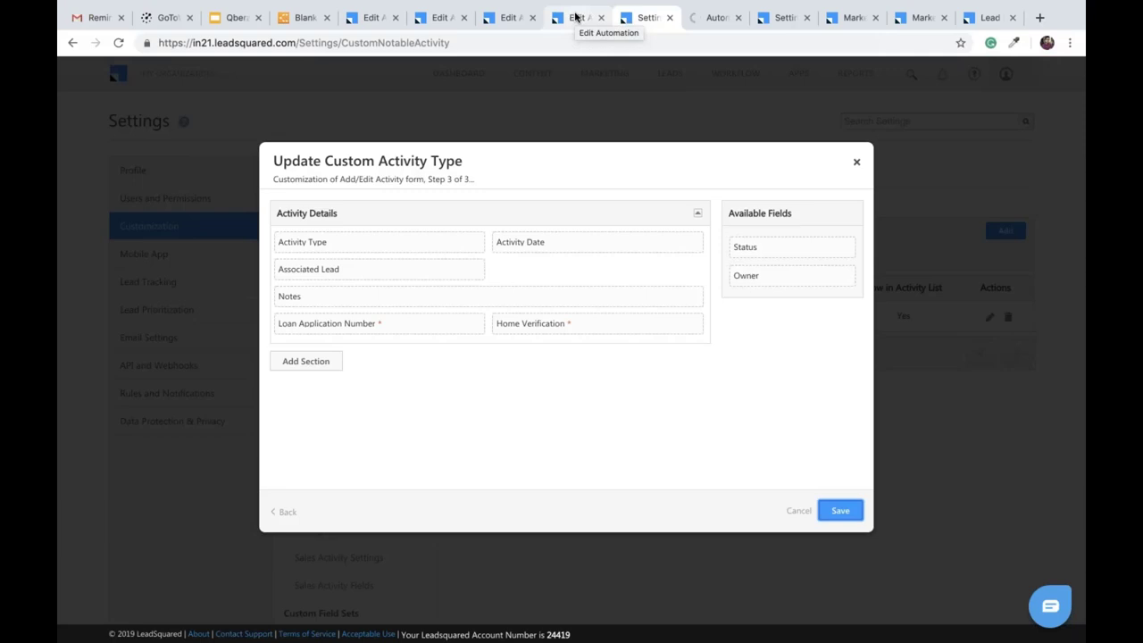
pyautogui.click(576, 17)
pyautogui.click(642, 20)
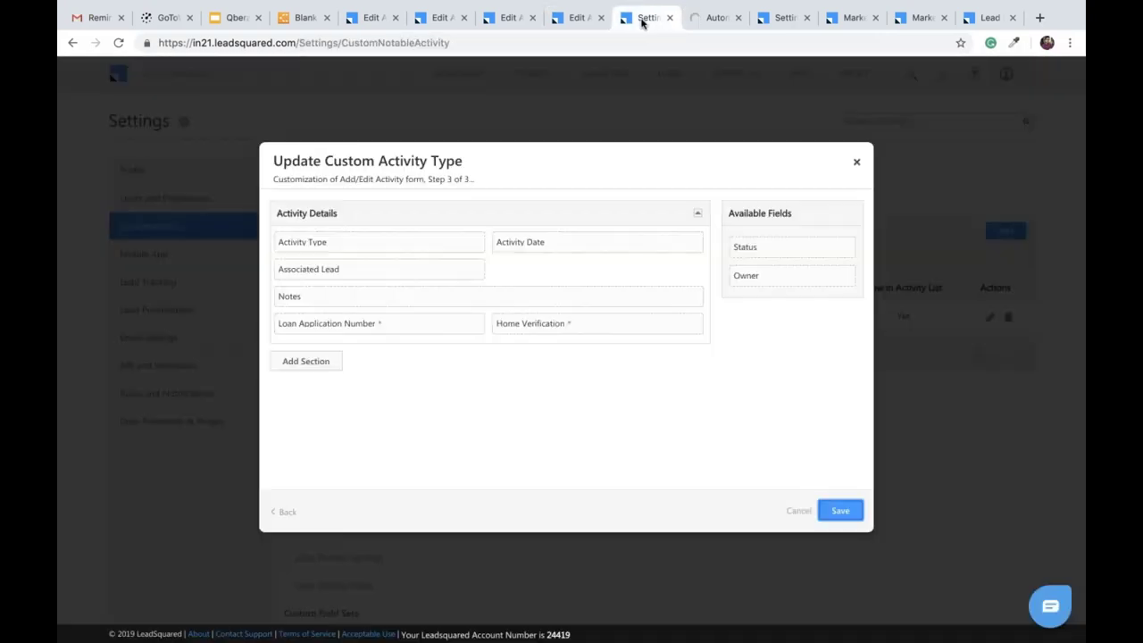
pyautogui.click(705, 20)
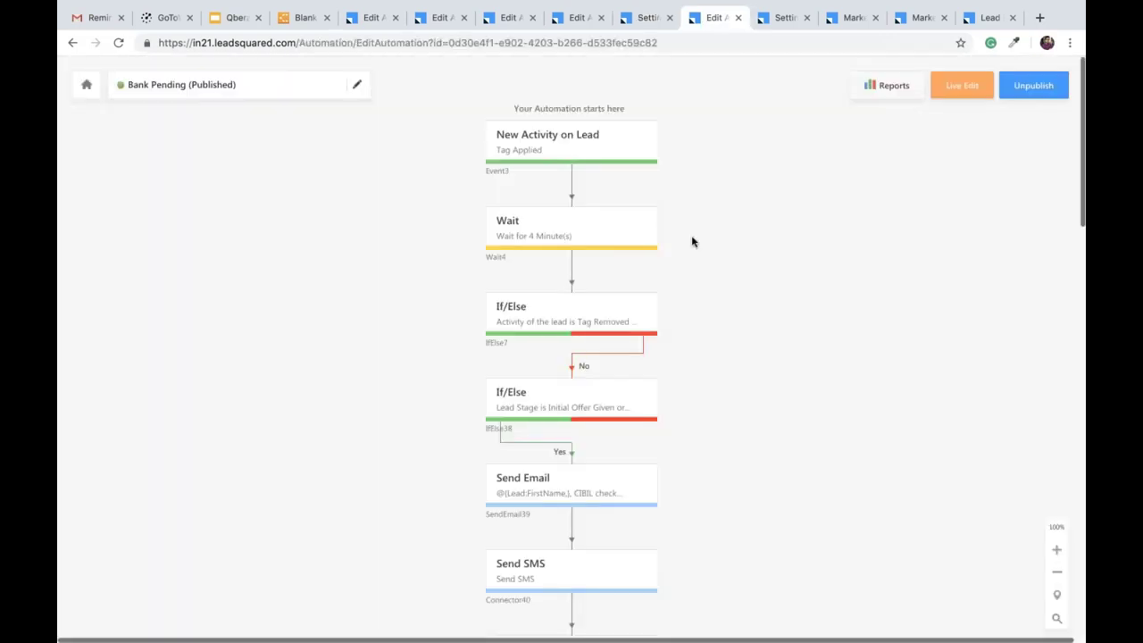
# View the New Activity on Lead trigger details and highlight the "NetBanking Connect/Bank Statement Pending" notes criterion.
pyautogui.moveTo(644, 136)
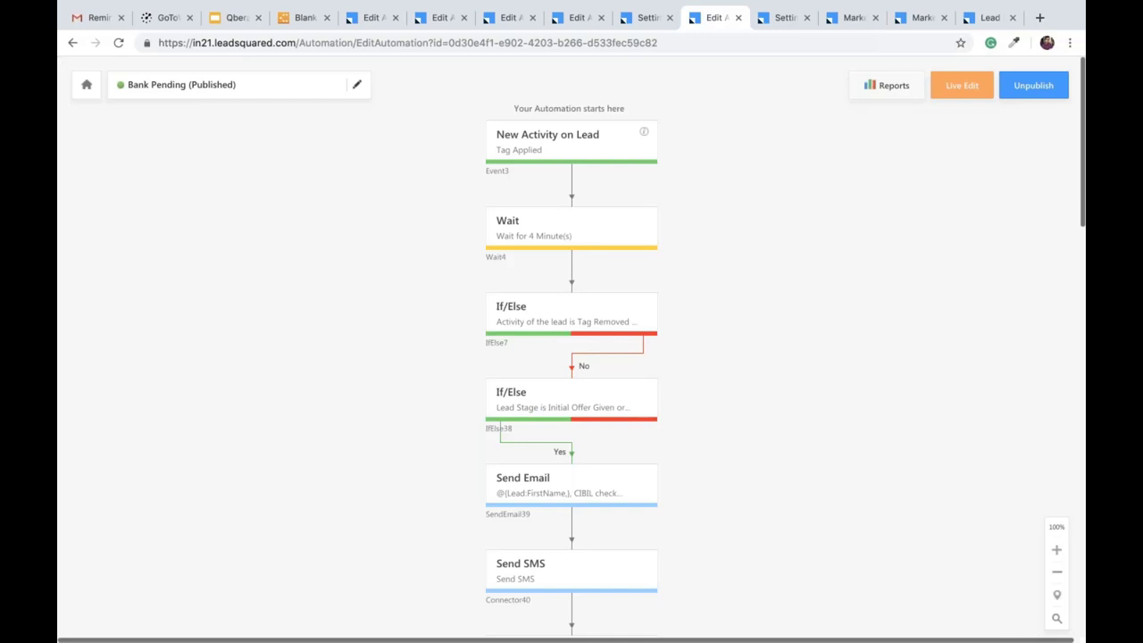
pyautogui.click(645, 135)
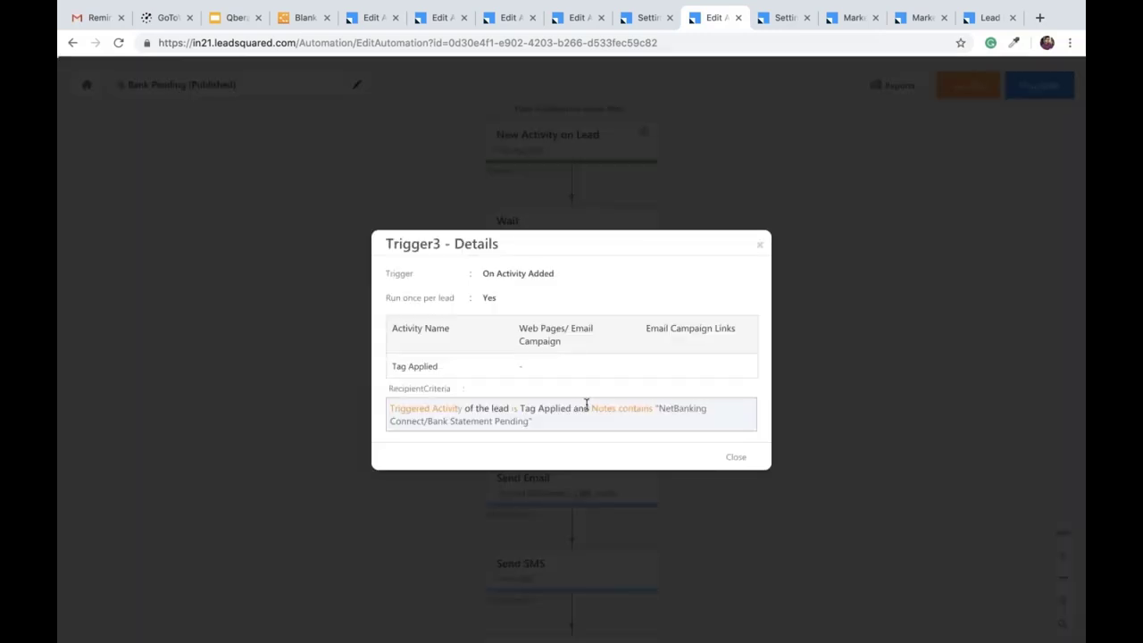
pyautogui.click(760, 247)
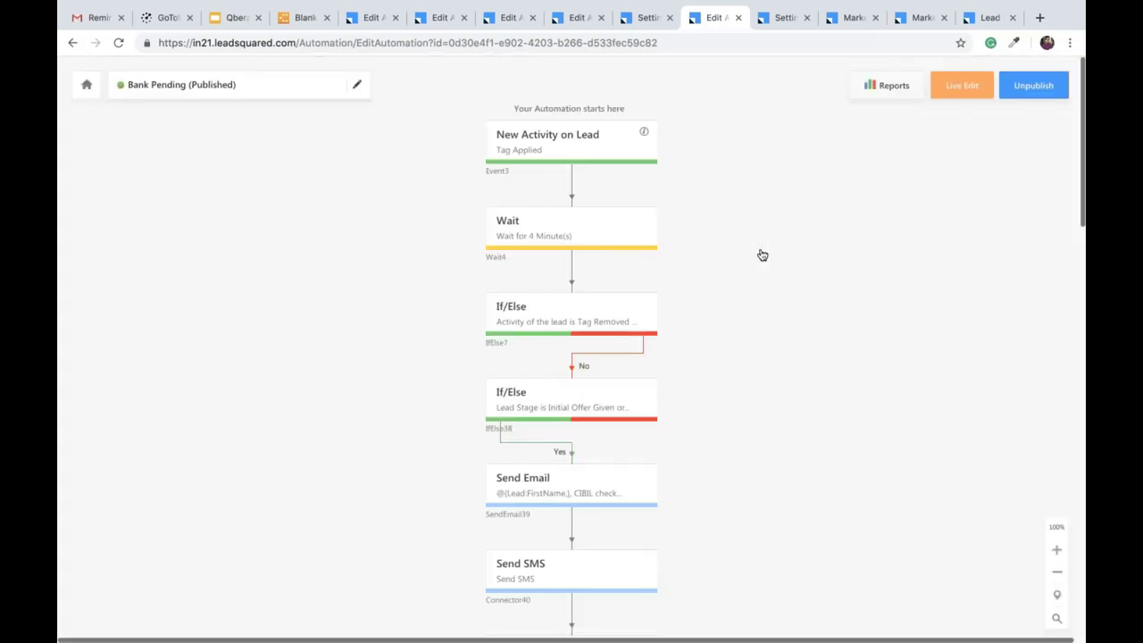
pyautogui.click(645, 135)
pyautogui.moveTo(656, 407); pyautogui.dragTo(714, 429)
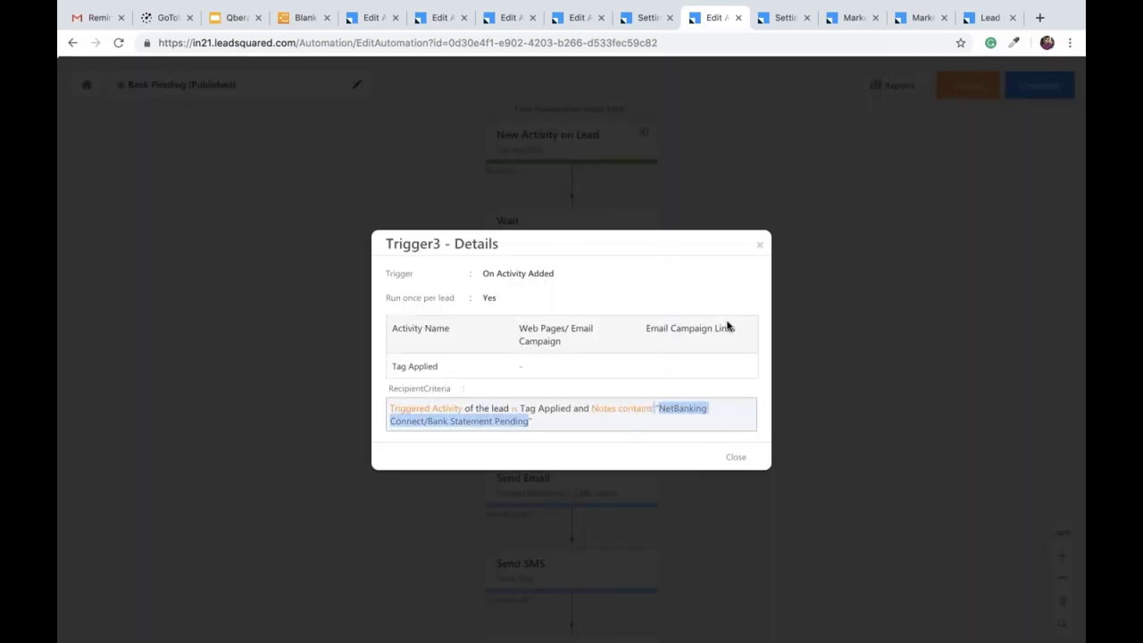
pyautogui.click(760, 245)
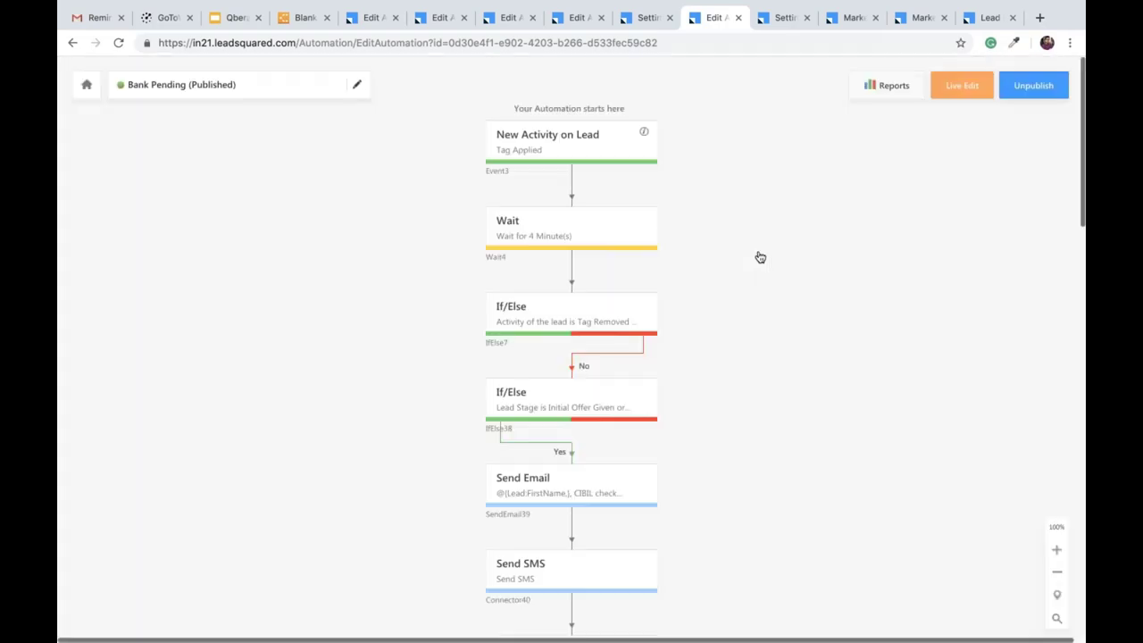
# View the details of the Tag Removed If/Else condition after the wait and highlight its notes criterion.
pyautogui.moveTo(651, 229)
pyautogui.click(644, 304)
pyautogui.moveTo(610, 324); pyautogui.dragTo(699, 342)
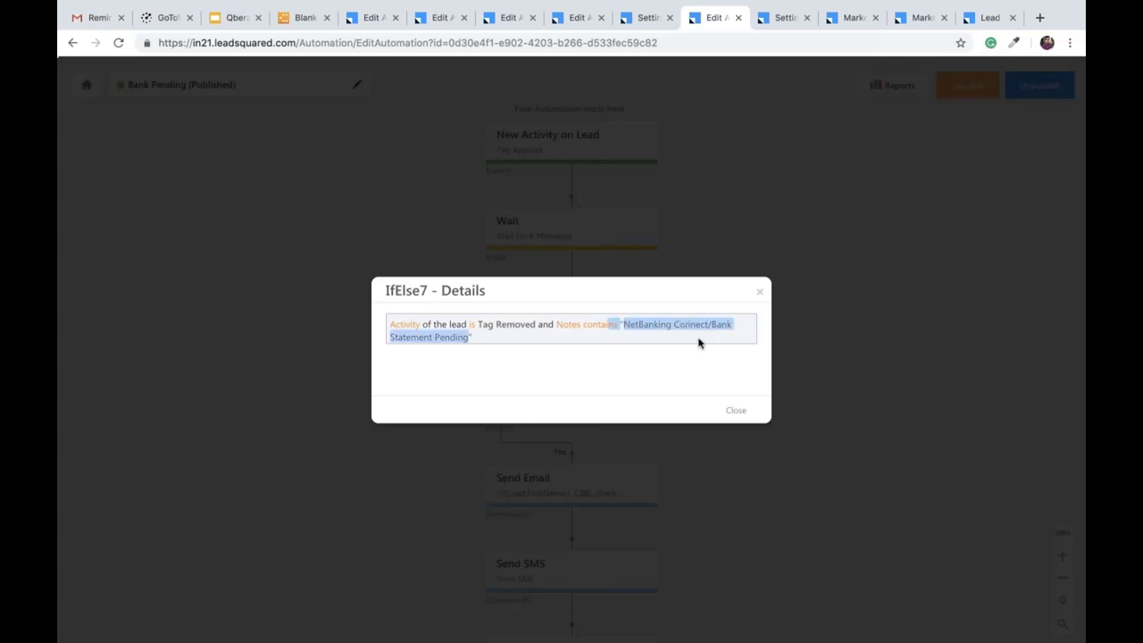
pyautogui.click(760, 293)
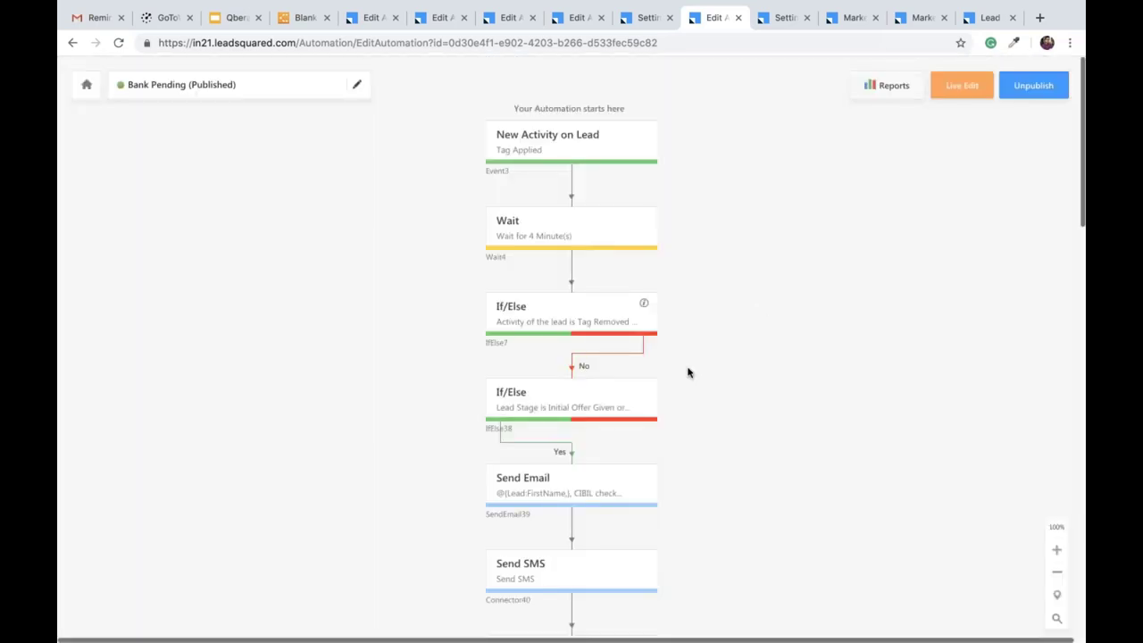
# View the details and content of the first Send Email action in the Bank Pending flow, and close them.
pyautogui.scroll(-2, 688, 373)
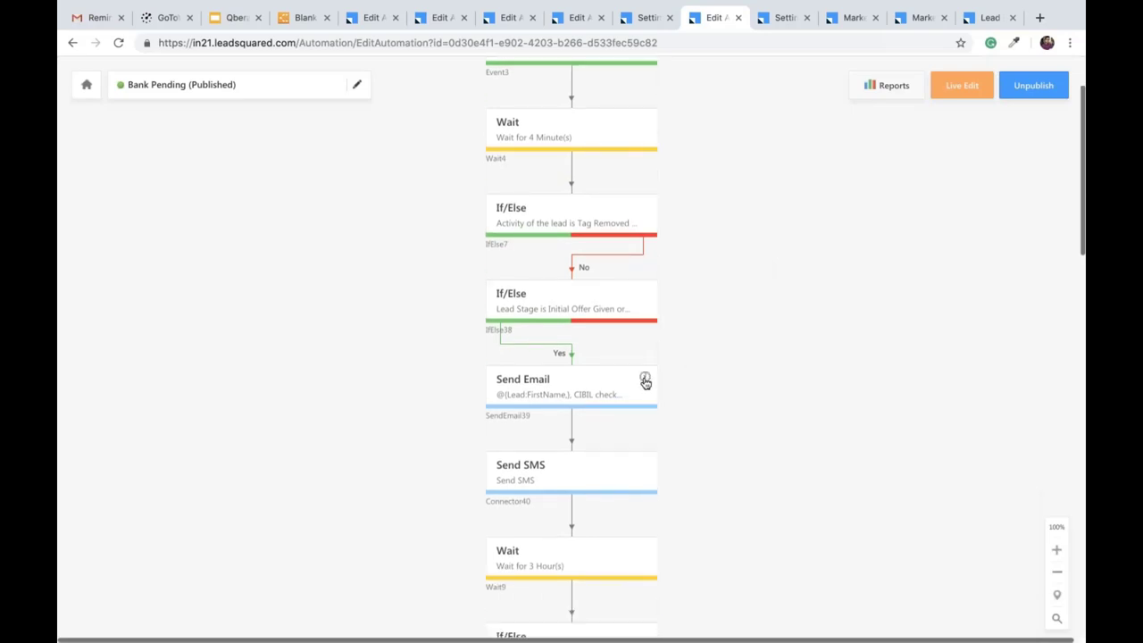
pyautogui.click(645, 382)
pyautogui.scroll(-10, 575, 380)
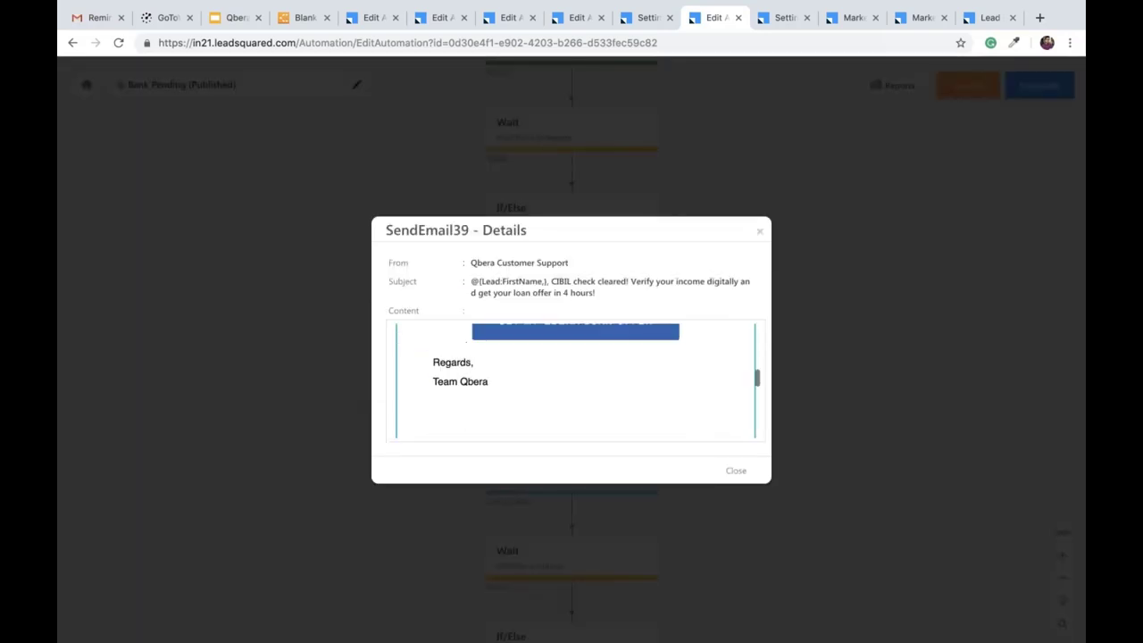
pyautogui.click(760, 232)
# Review the Bank Pending flow's repeated Send SMS, Wait, If/Else and Send Email reminder actions, and return to the start of the flow.
pyautogui.scroll(-1, 673, 419)
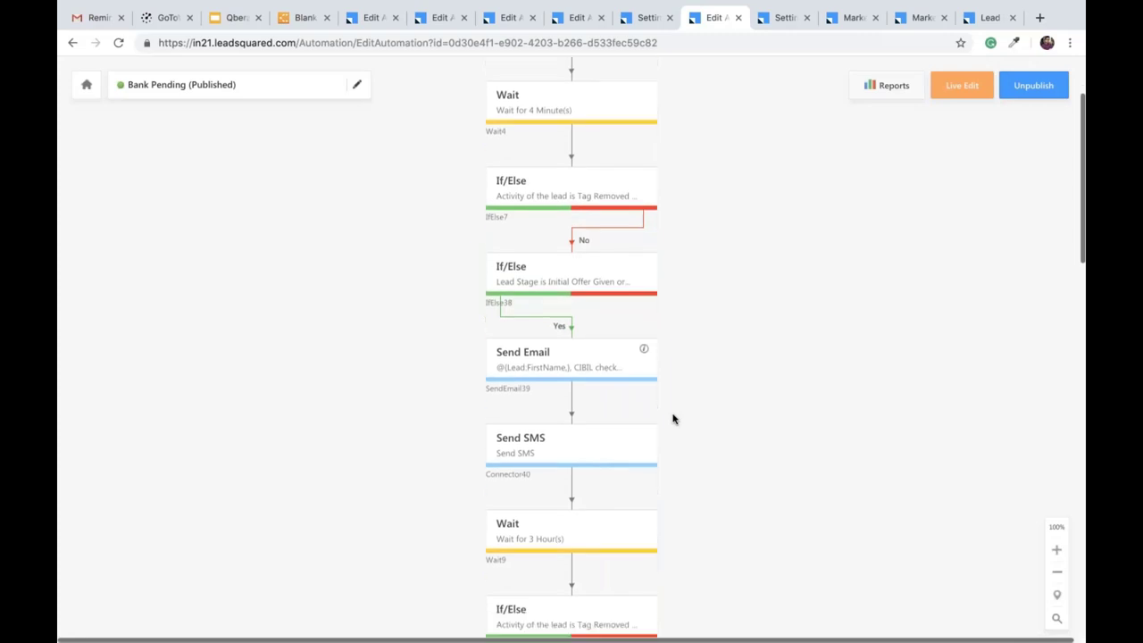
pyautogui.scroll(-1, 673, 418)
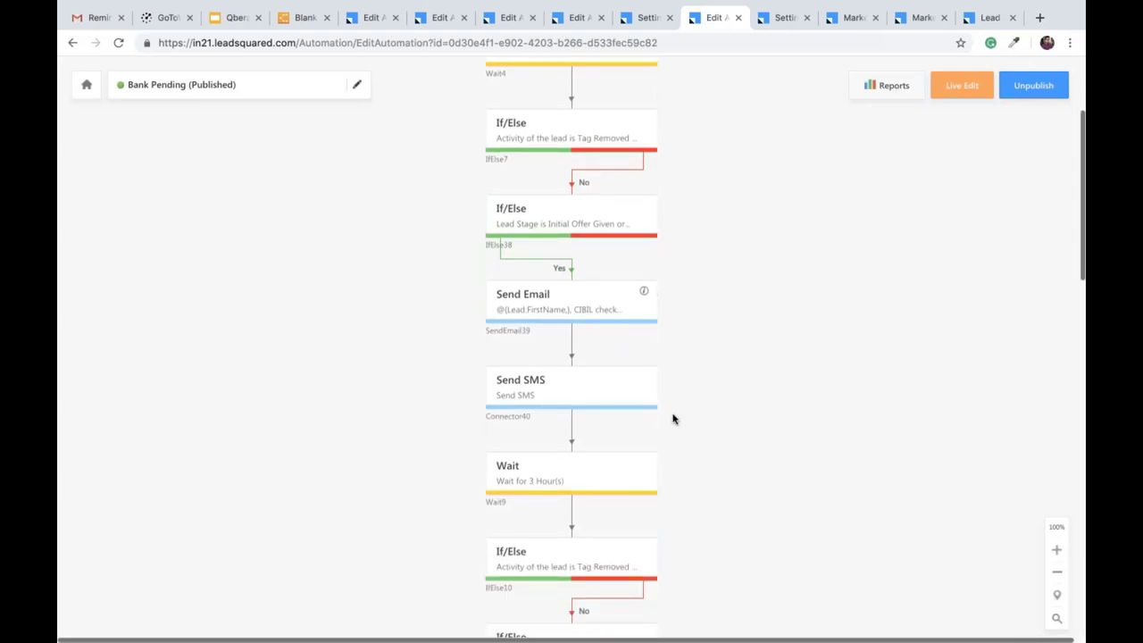
pyautogui.scroll(-3, 673, 419)
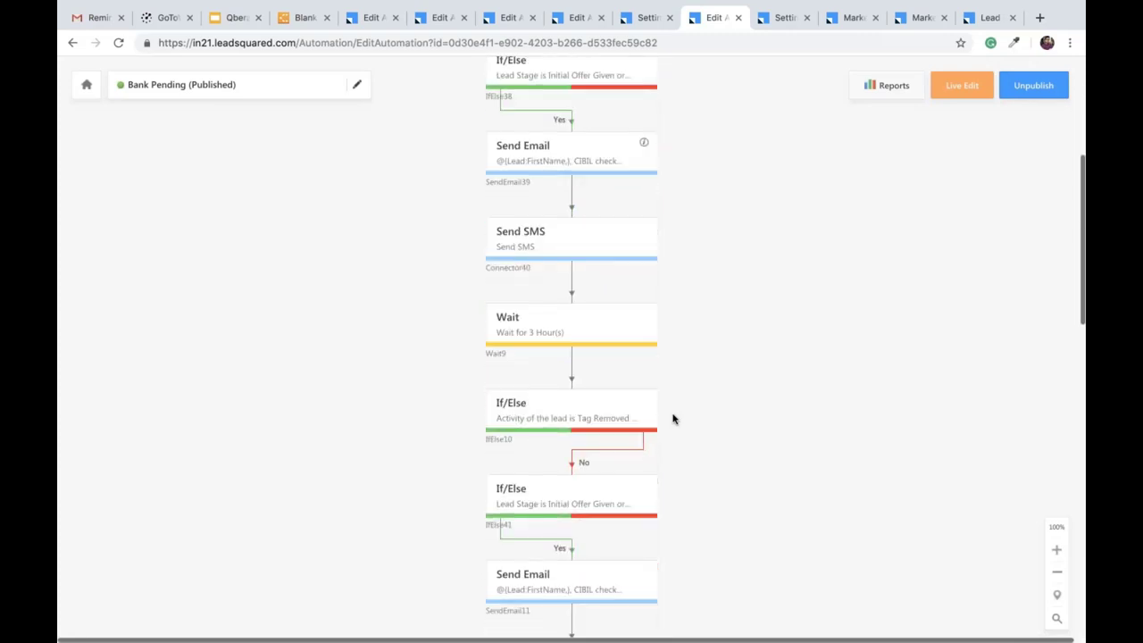
pyautogui.scroll(-3, 674, 418)
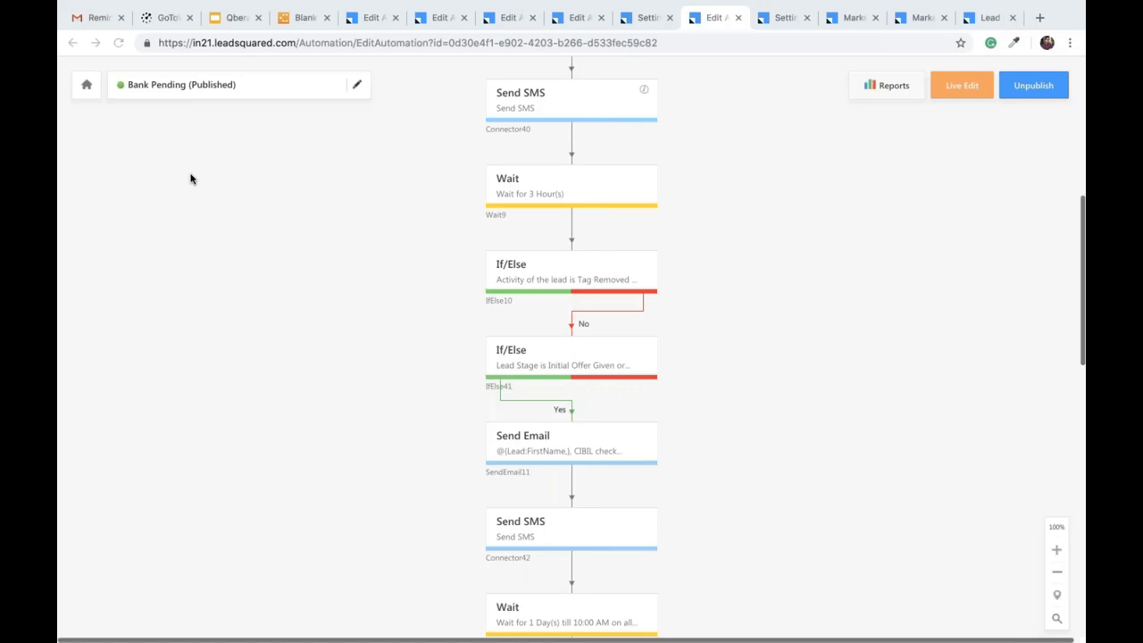
pyautogui.moveTo(741, 4)
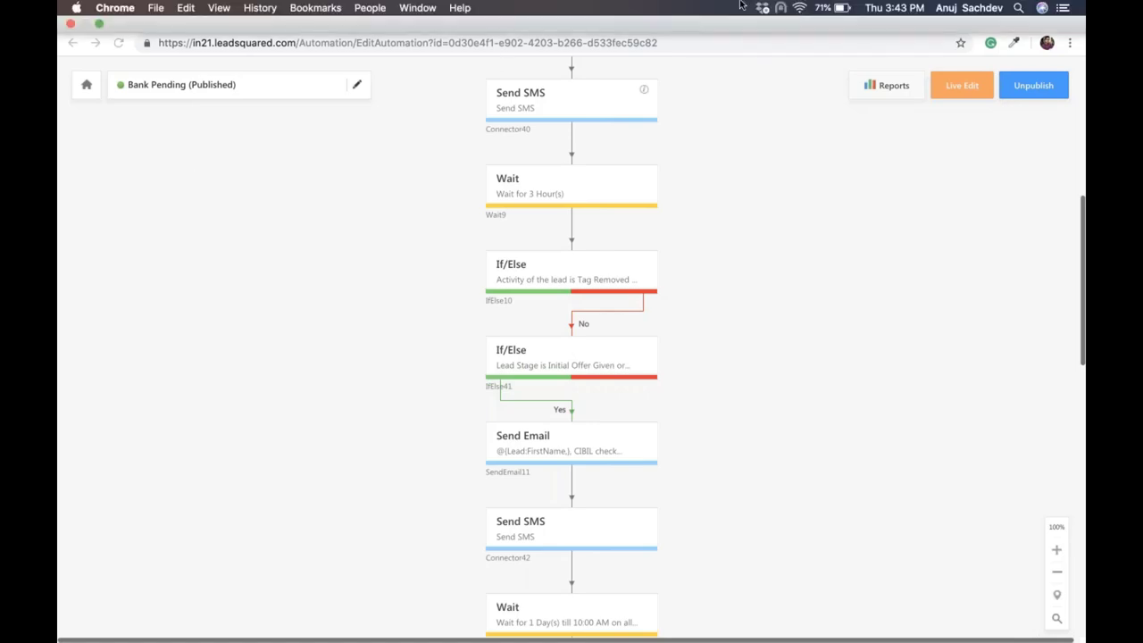
pyautogui.scroll(5, 401, 301)
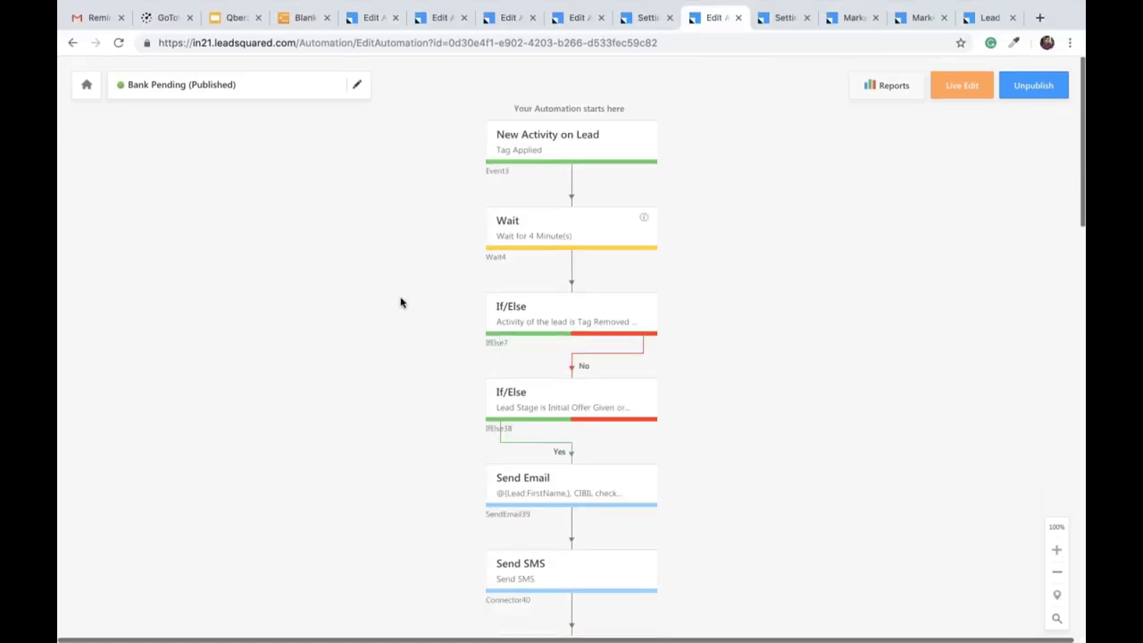